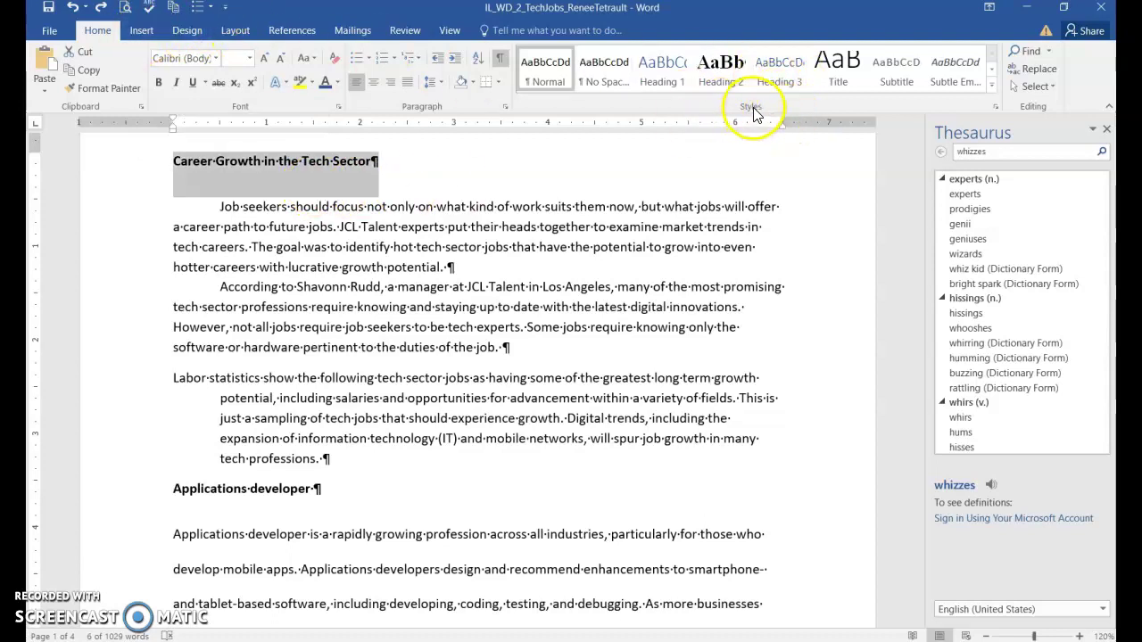
# - Apply the Title style to "Career Growth in the Tech Sector" and the Heading 1 style to "Applications developer"
pyautogui.click(848, 73)
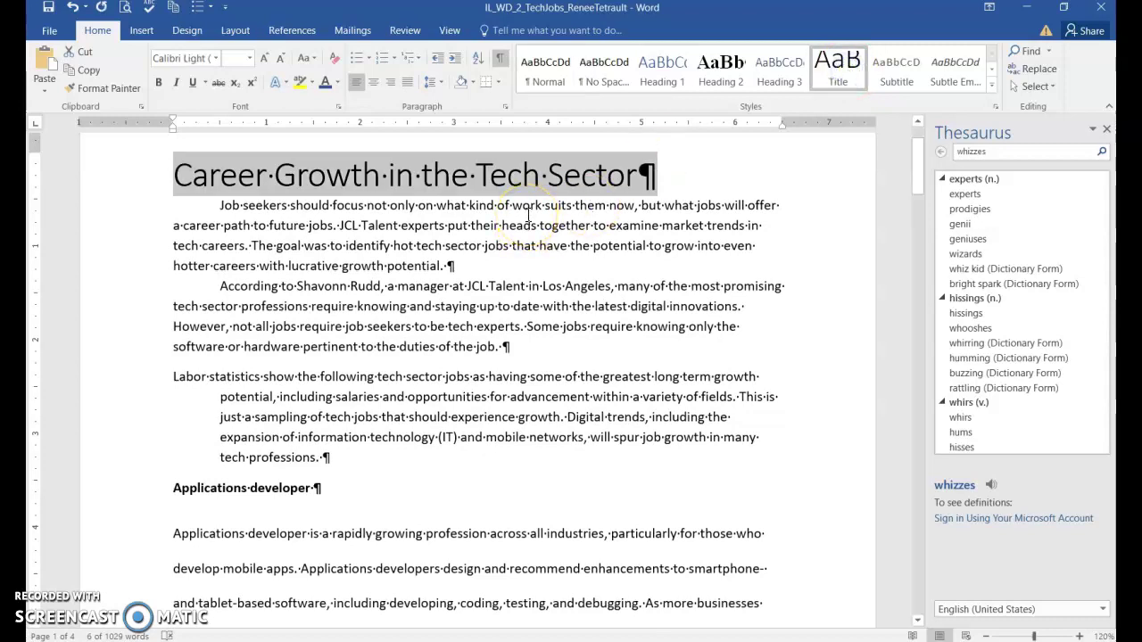
pyautogui.click(134, 493)
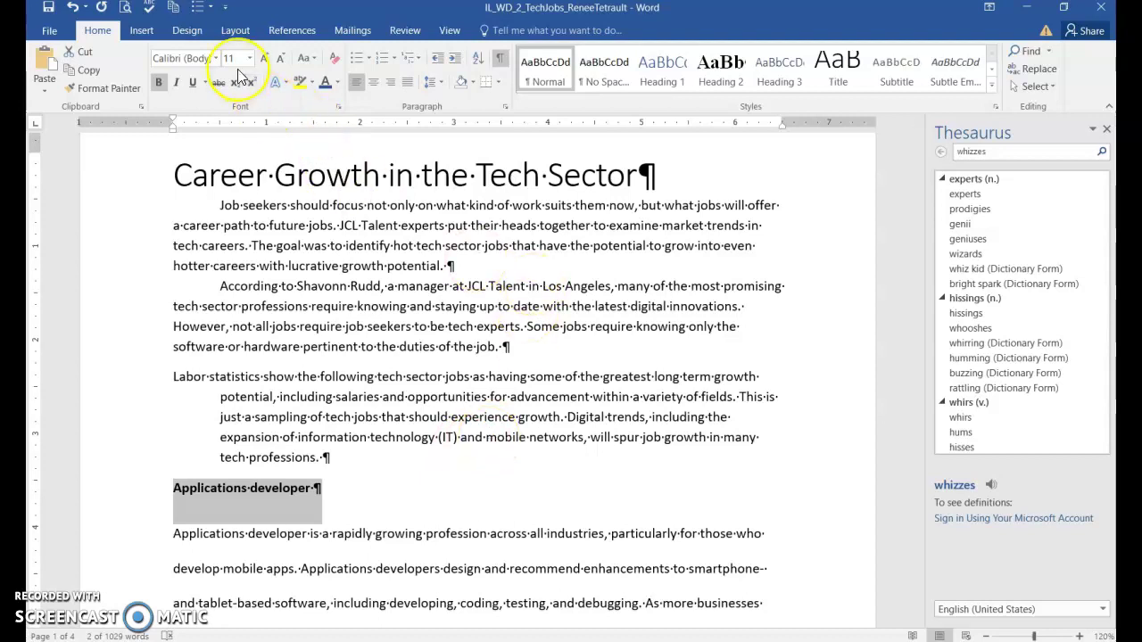
pyautogui.click(670, 73)
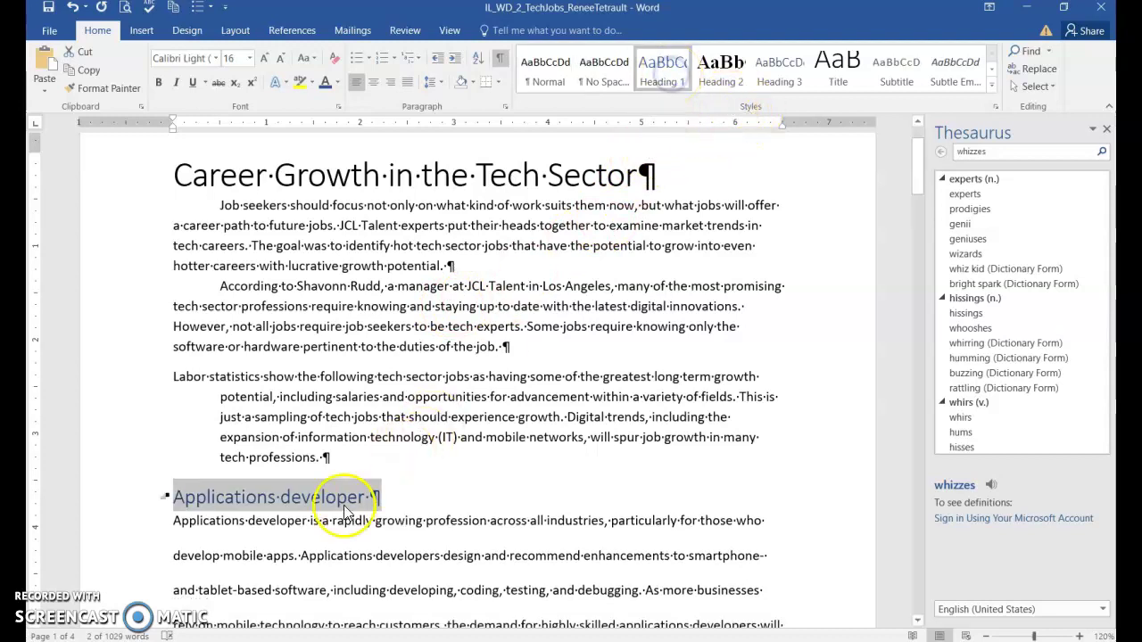
pyautogui.click(337, 83)
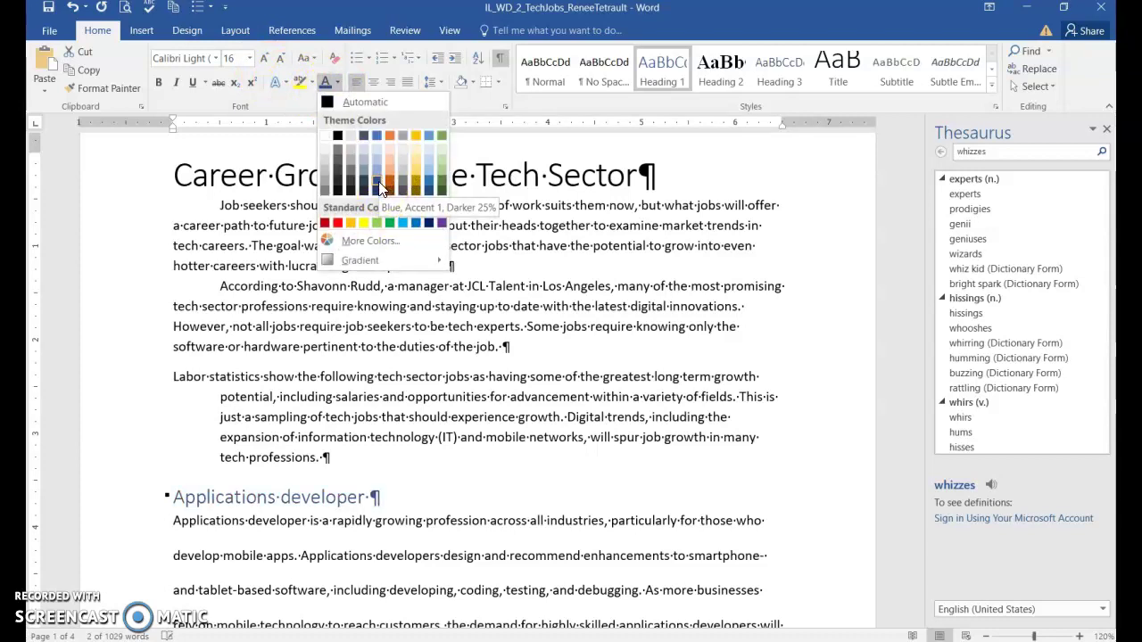
pyautogui.click(527, 416)
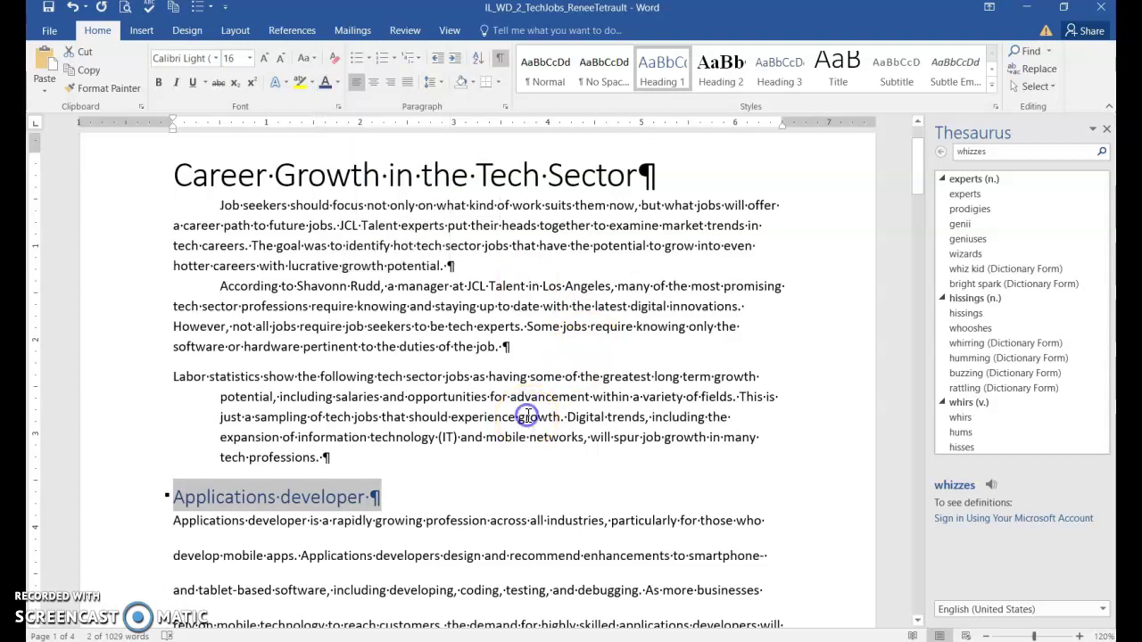
# - Apply the Heading 1 style to the "Business analyst" heading
pyautogui.scroll(-6, 527, 416)
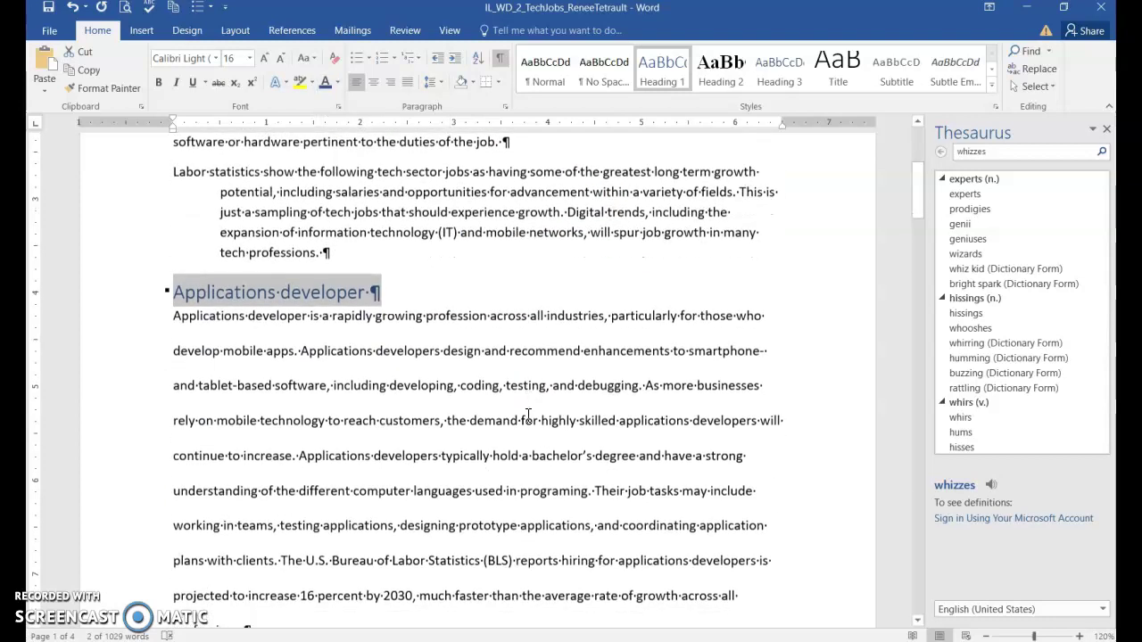
pyautogui.scroll(-2, 527, 416)
pyautogui.scroll(2, 509, 377)
pyautogui.scroll(-4, 454, 402)
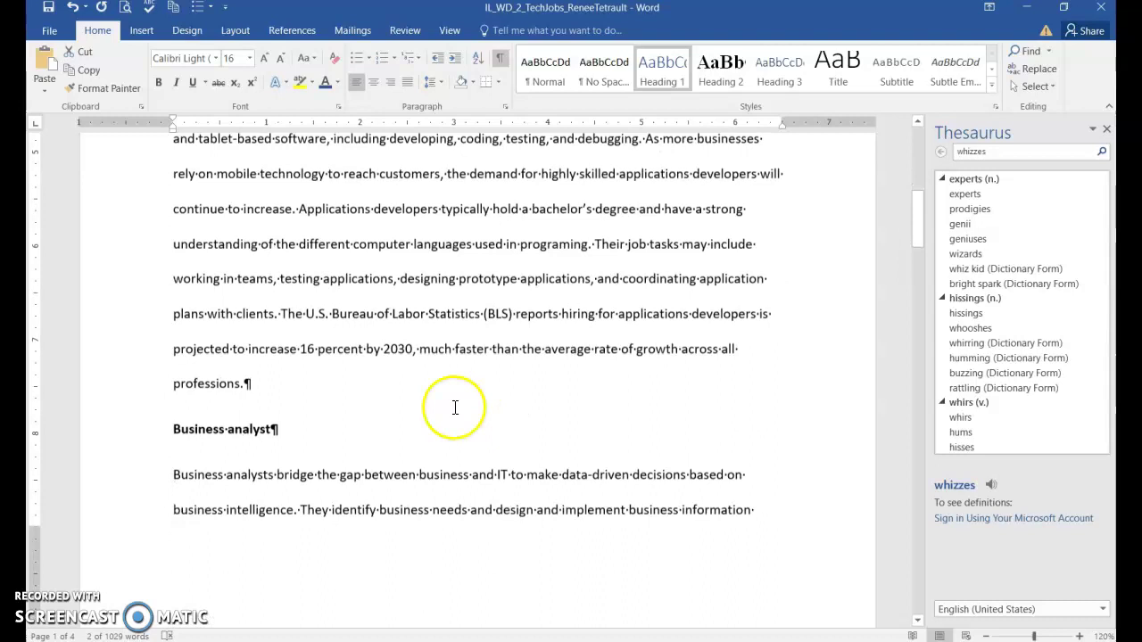
pyautogui.click(149, 422)
pyautogui.click(664, 80)
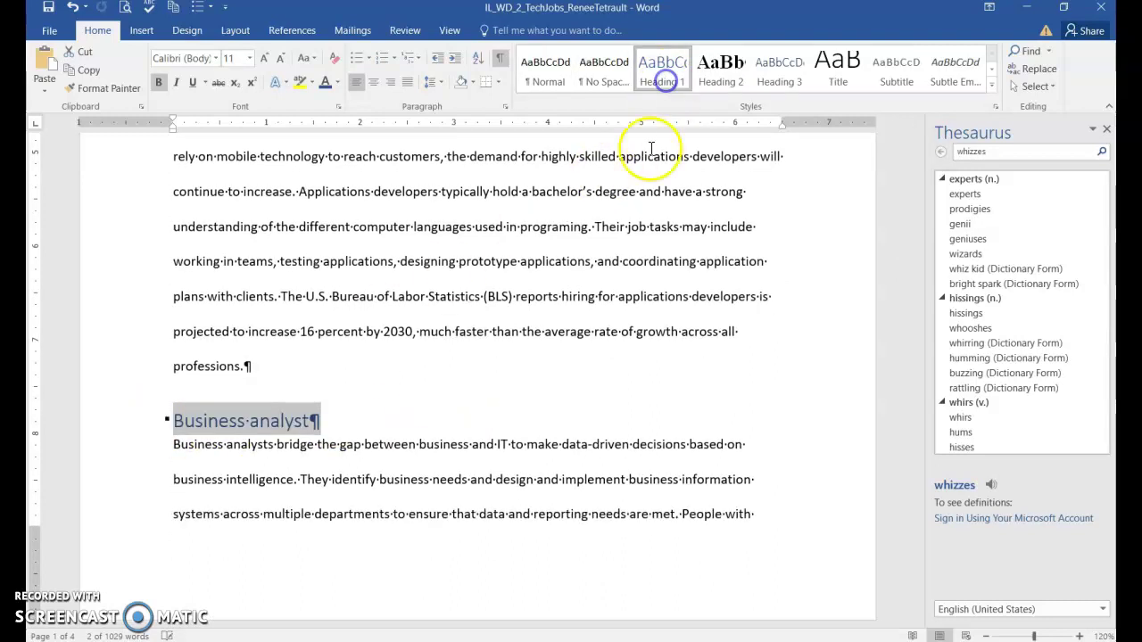
# - Apply the Heading 1 style to the "Customer service manager" and "Data architect" headings
pyautogui.scroll(-6, 418, 318)
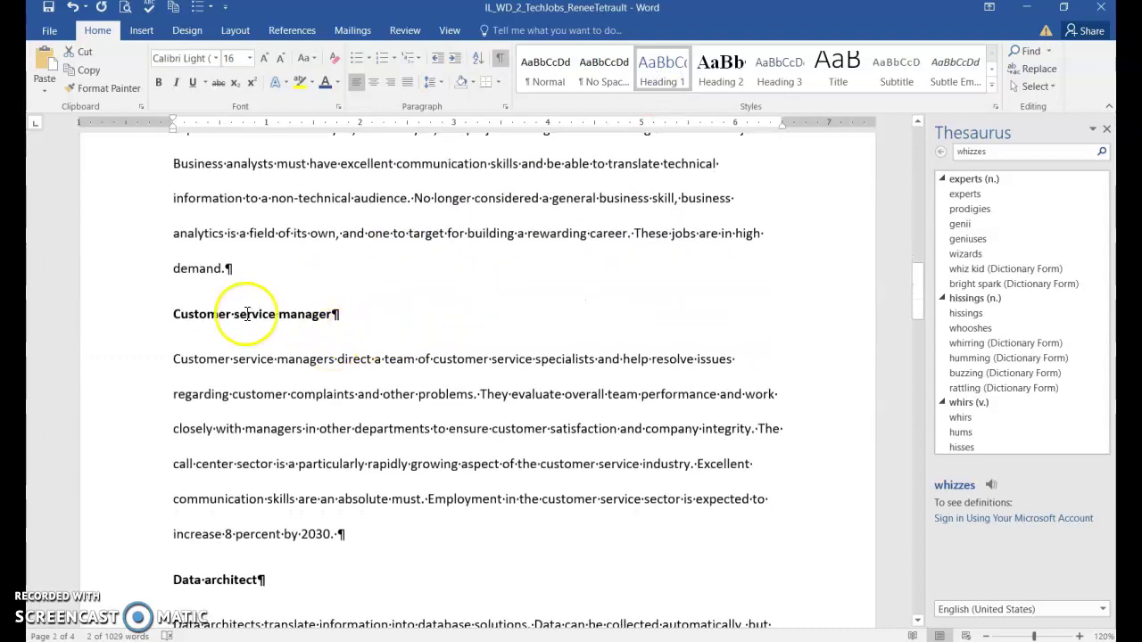
pyautogui.click(226, 315)
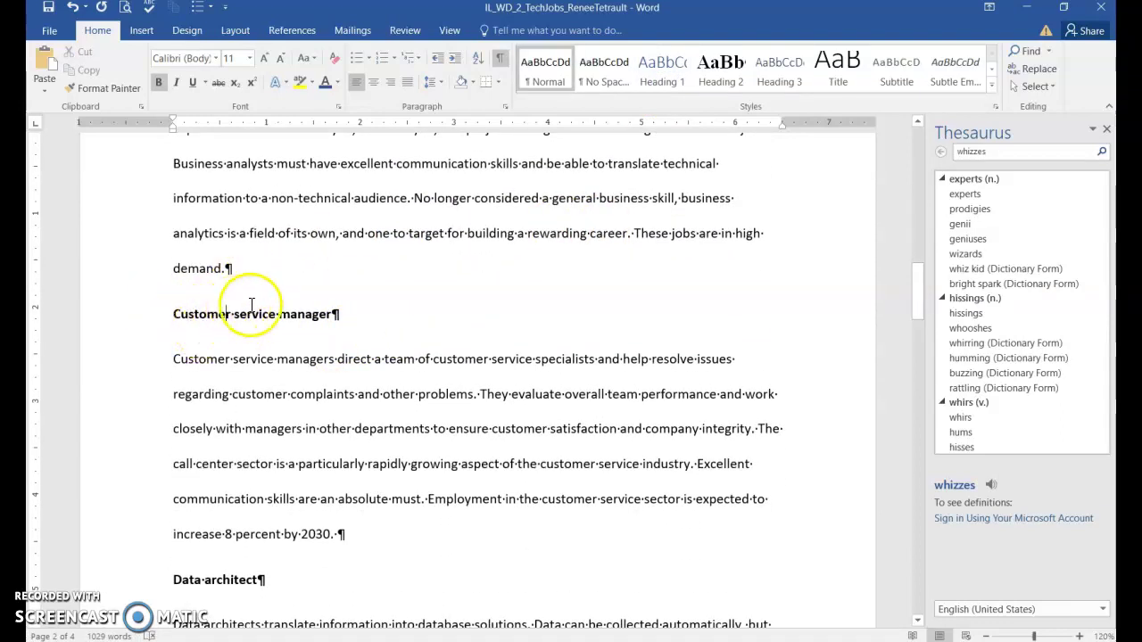
pyautogui.click(671, 69)
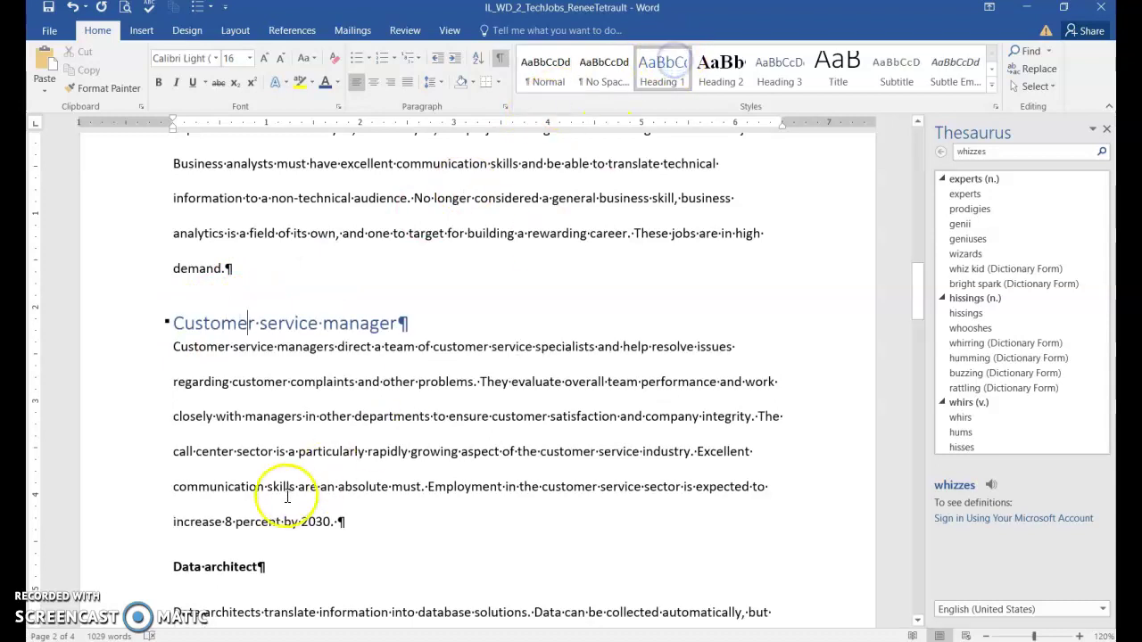
pyautogui.click(222, 567)
pyautogui.click(665, 67)
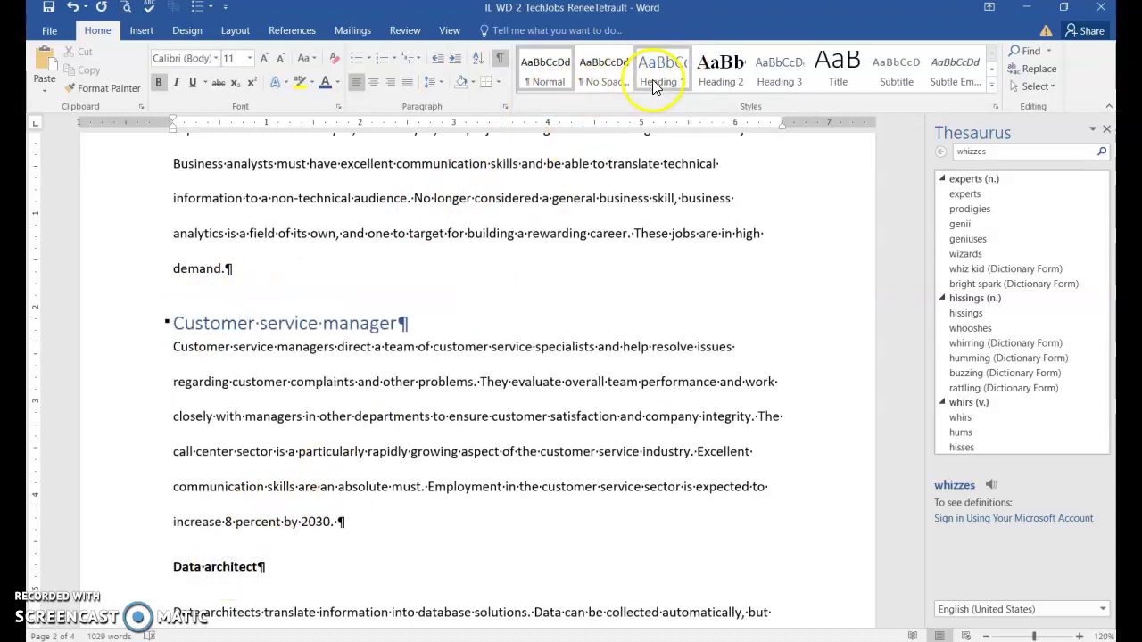
# - Apply the Heading 1 style to the "Digital marketing manager" and "Digital strategist" headings
pyautogui.scroll(-10, 352, 502)
pyautogui.click(277, 384)
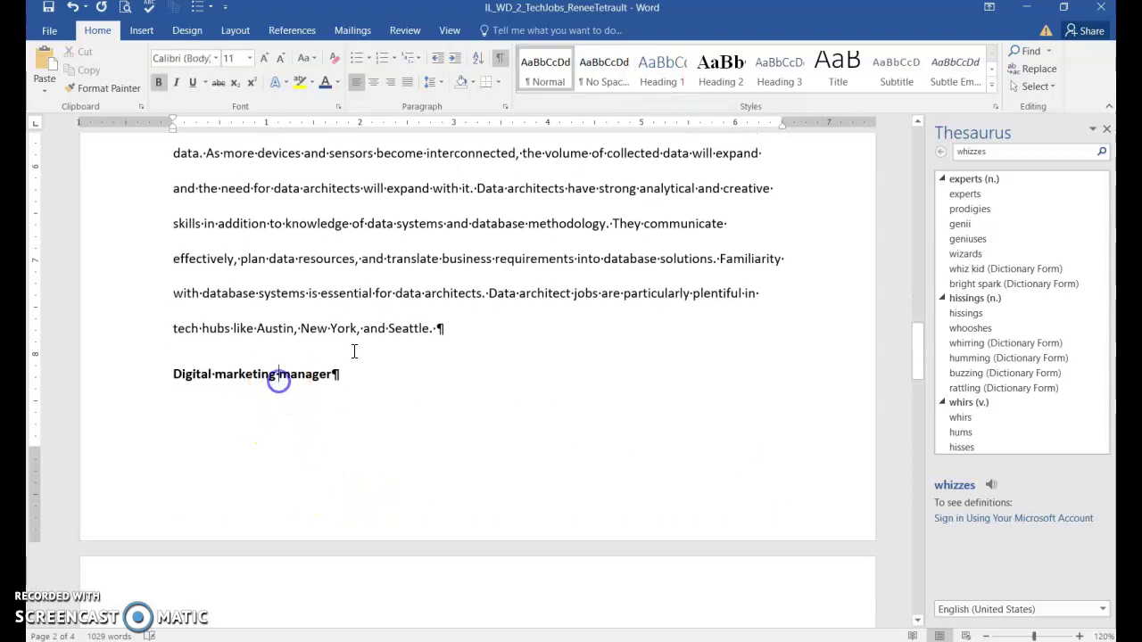
pyautogui.click(656, 81)
pyautogui.scroll(-6, 401, 506)
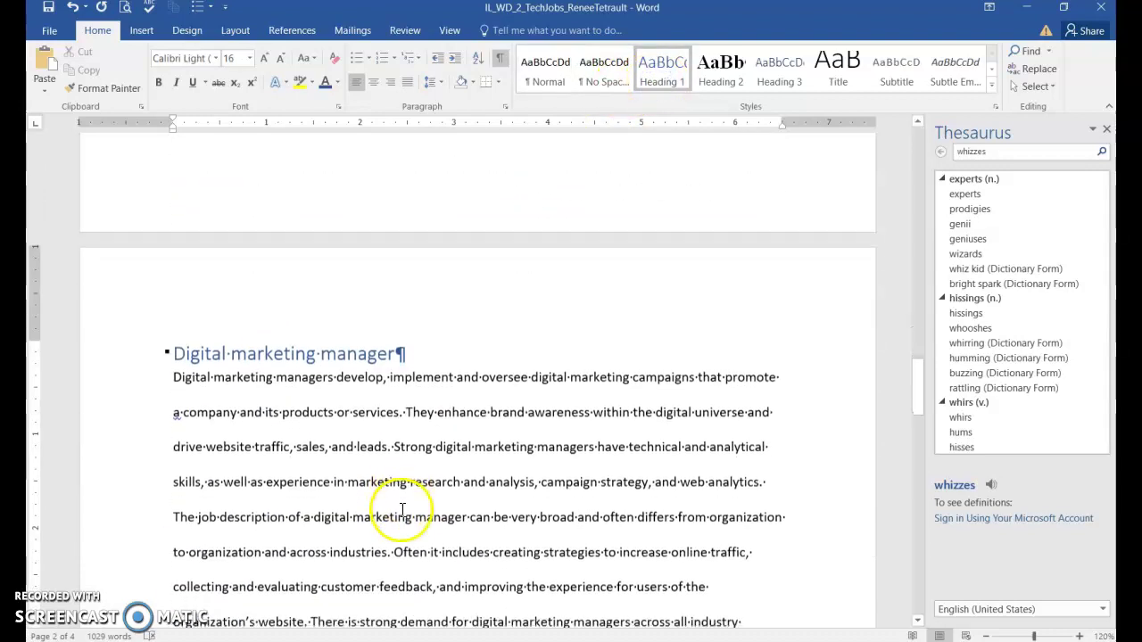
pyautogui.click(261, 330)
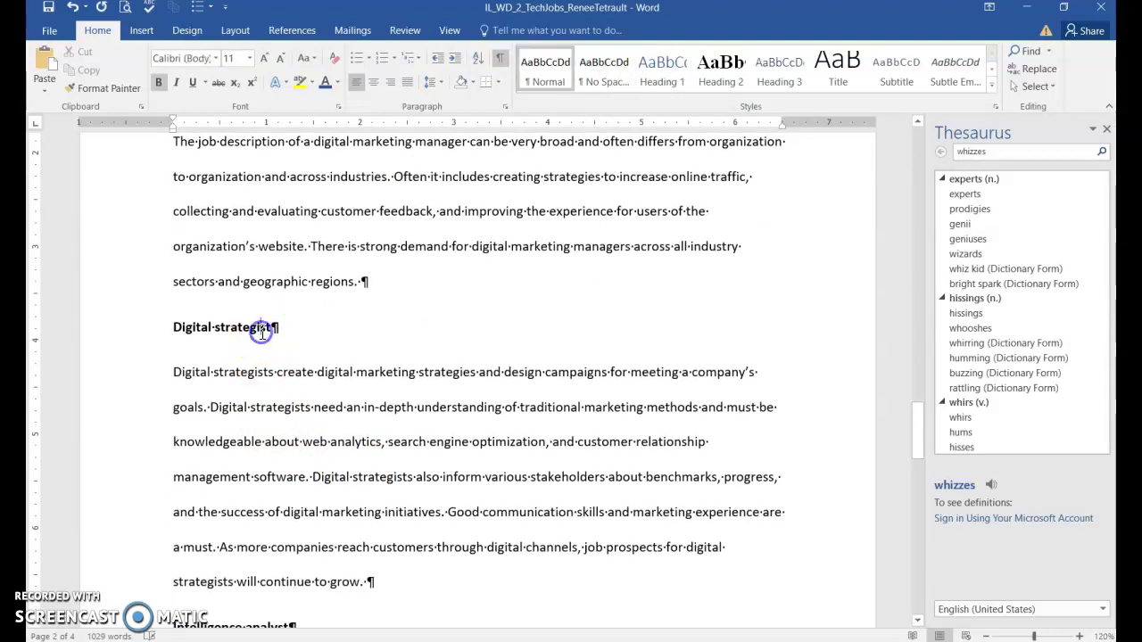
pyautogui.click(658, 77)
# - Apply the Heading 1 style to the "Intelligence analyst" and "Member services/enrollment manager" headings
pyautogui.scroll(-3, 342, 490)
pyautogui.click(251, 484)
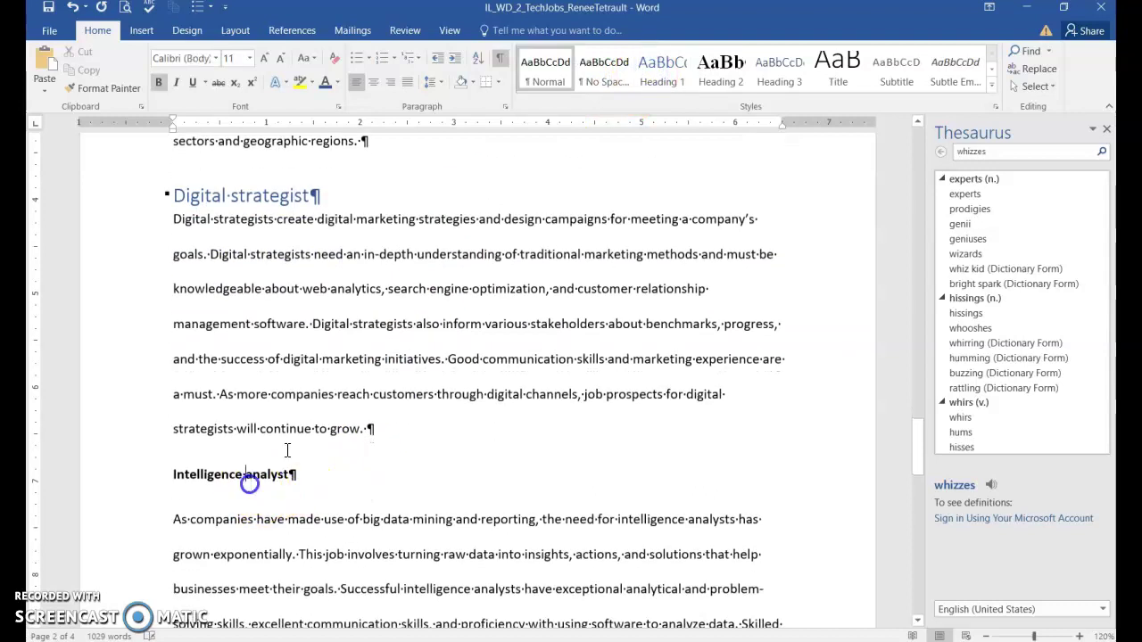
pyautogui.click(667, 72)
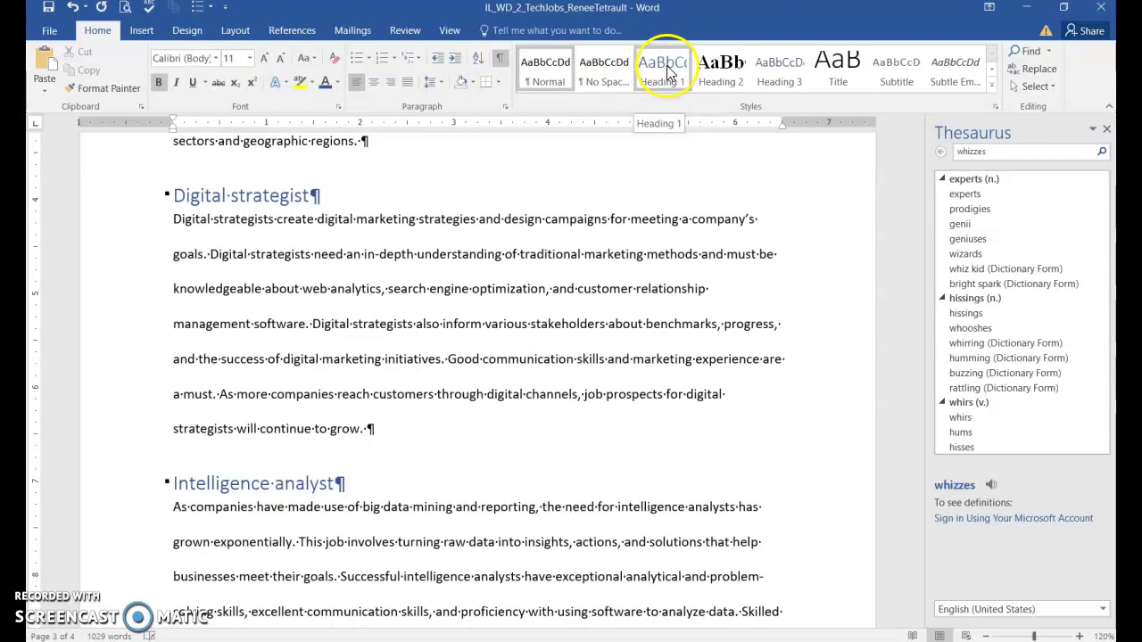
pyautogui.scroll(-8, 450, 470)
pyautogui.scroll(-2, 420, 410)
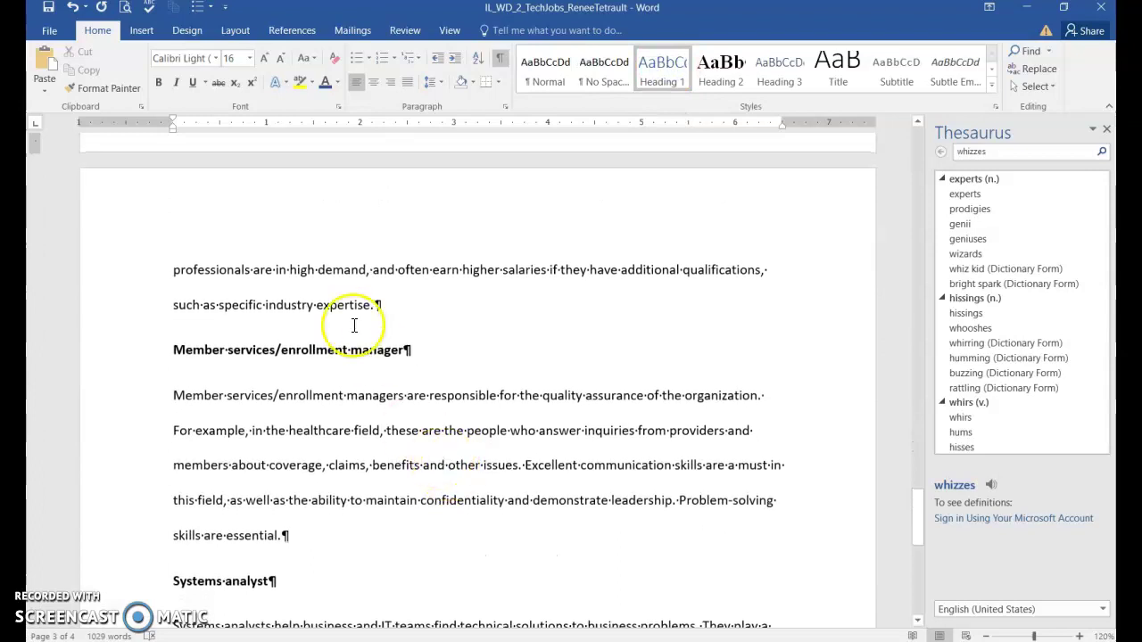
pyautogui.click(352, 353)
pyautogui.click(657, 80)
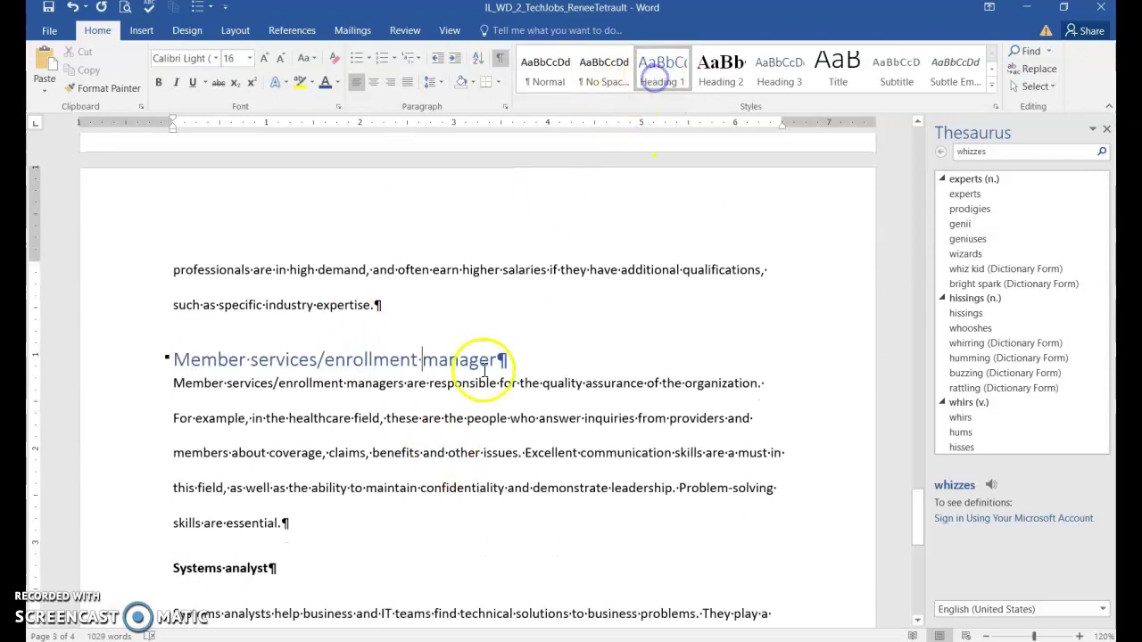
# - Apply the Heading 1 style to the "Systems analyst" heading, the last one in the document
pyautogui.click(244, 568)
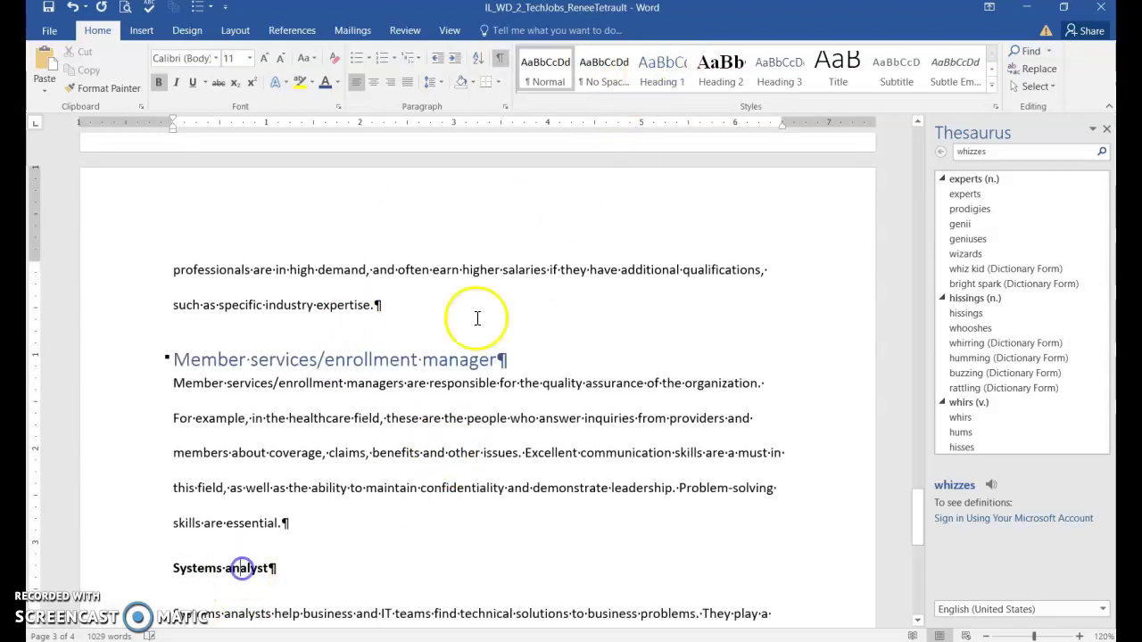
pyautogui.click(661, 72)
pyautogui.scroll(-8, 457, 499)
pyautogui.scroll(-1, 453, 517)
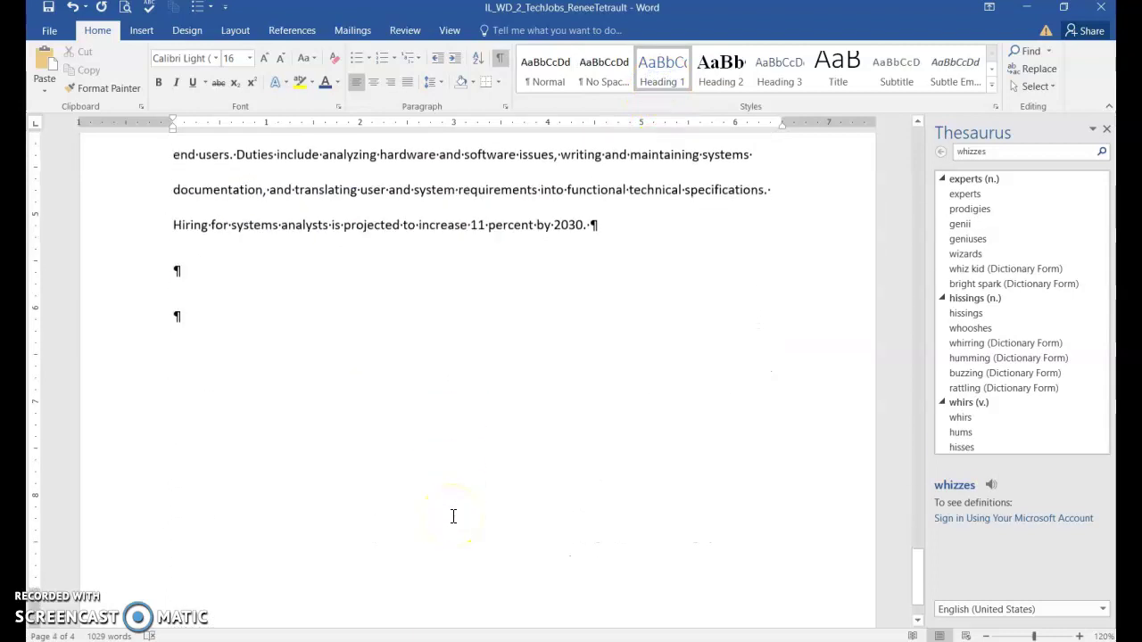
# - Examine the first body paragraph's indentation and spacing settings and compare its layout with the paragraphs under the job headings
pyautogui.hotkey('ctrl', 'Home')
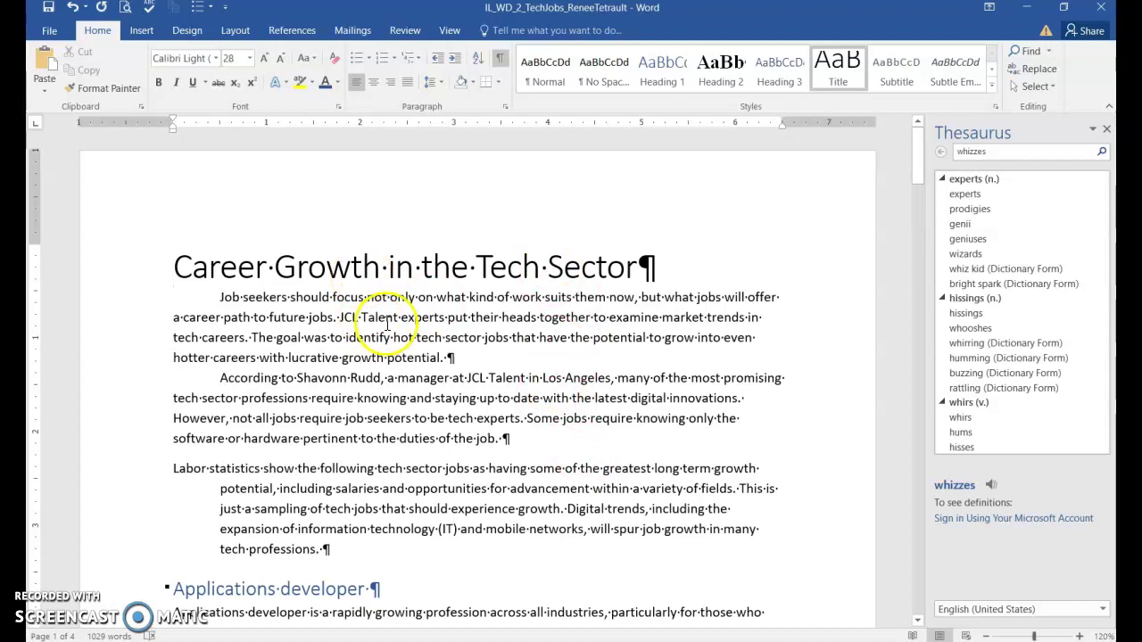
pyautogui.click(520, 327)
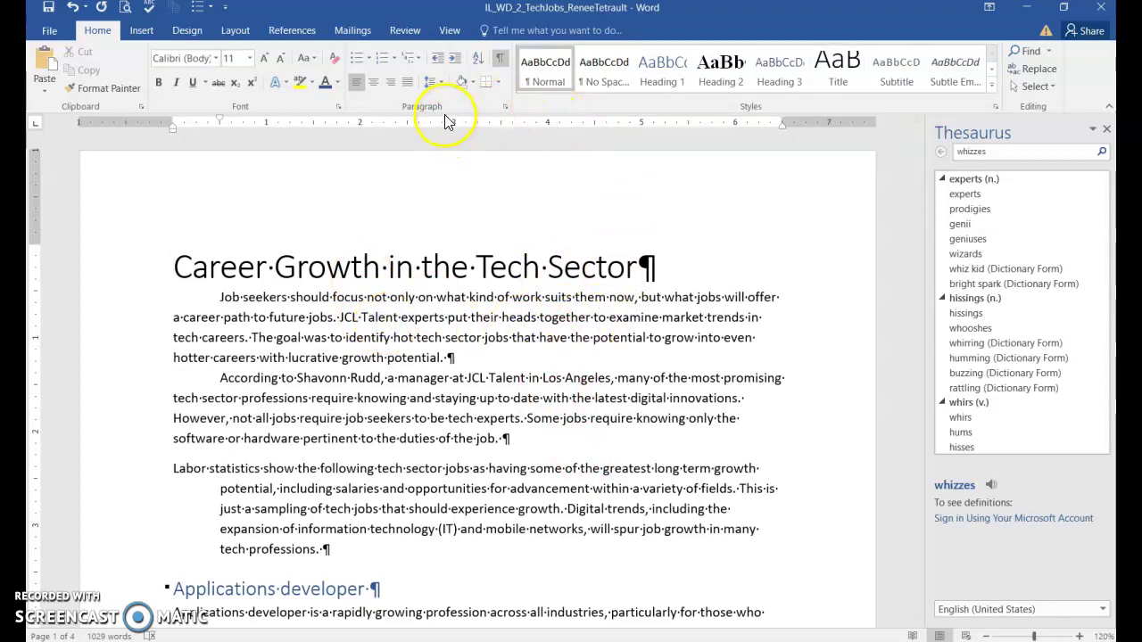
pyautogui.click(506, 107)
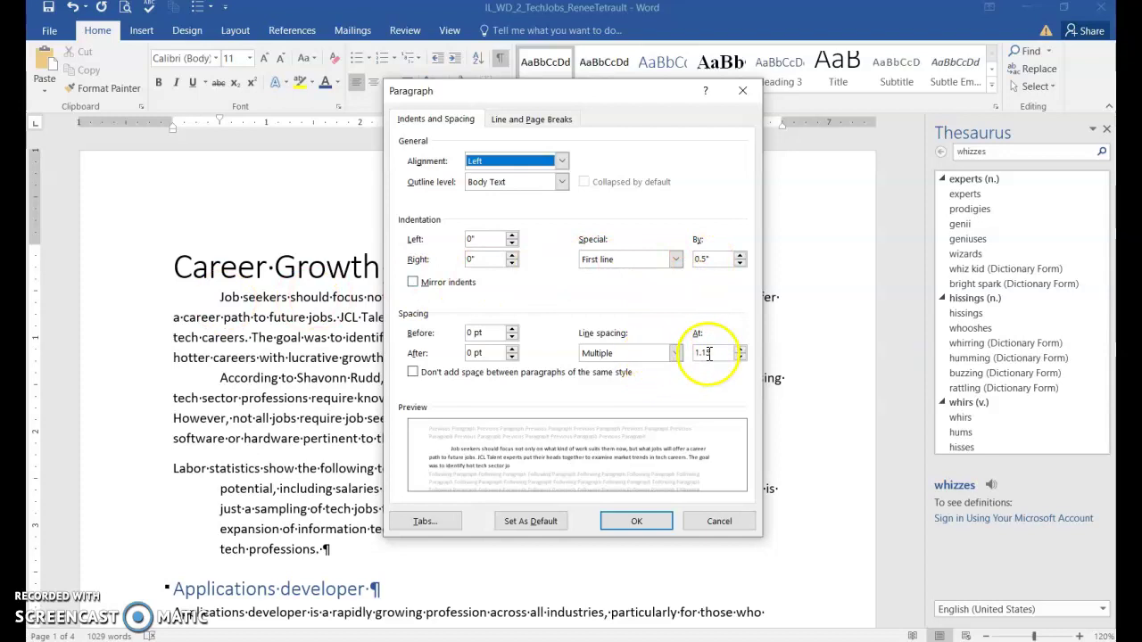
pyautogui.click(636, 522)
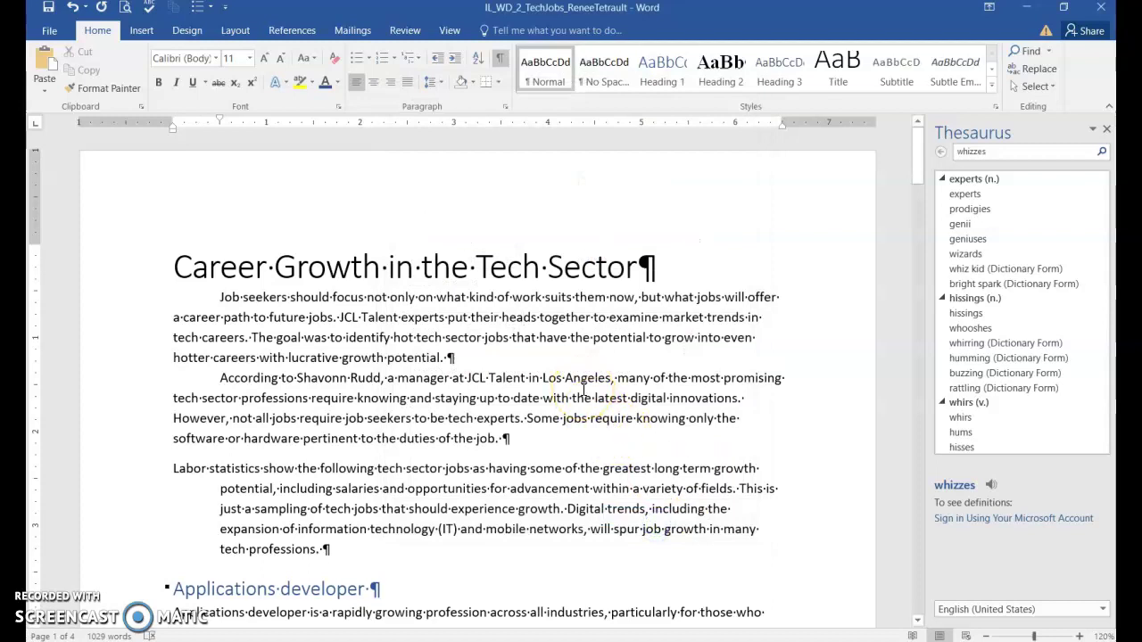
pyautogui.scroll(-2, 484, 394)
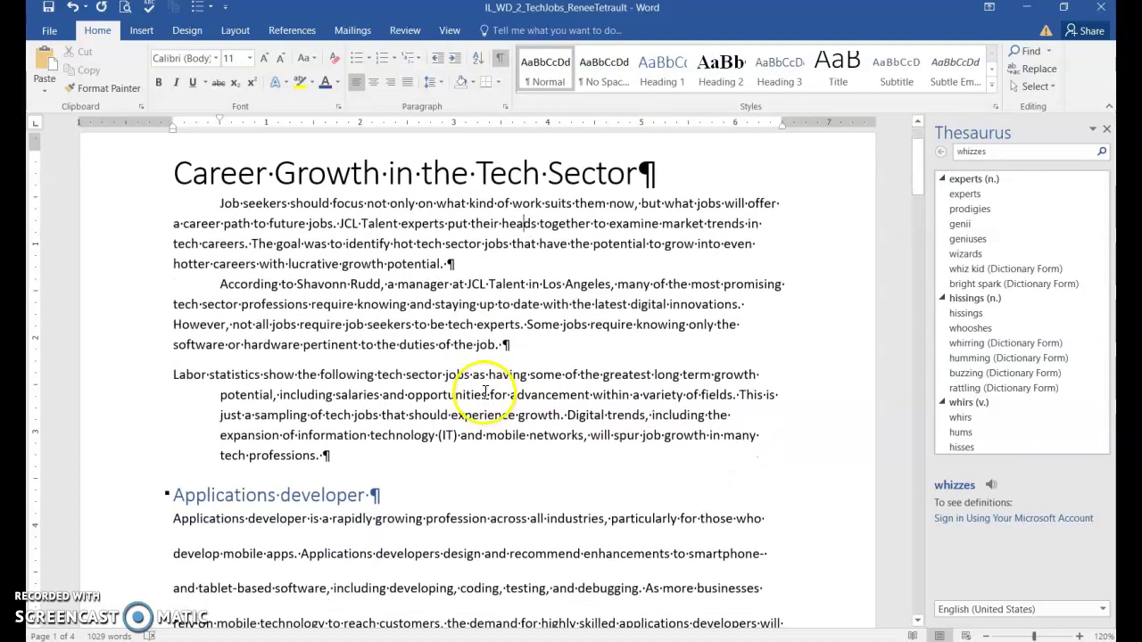
pyautogui.scroll(-4, 484, 394)
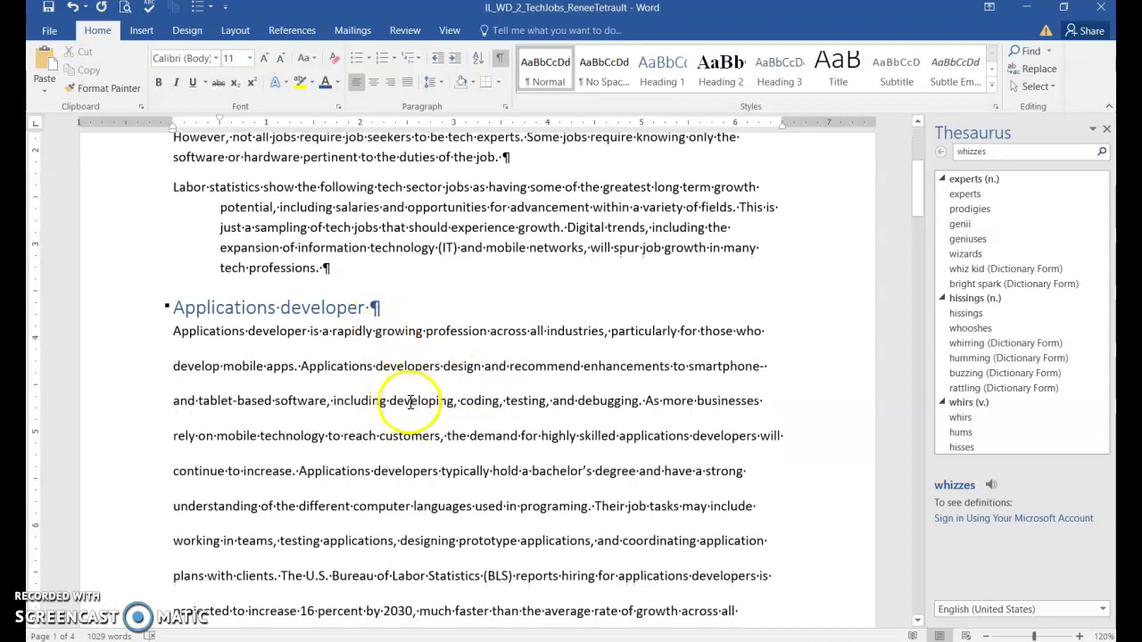
pyautogui.scroll(-2, 431, 425)
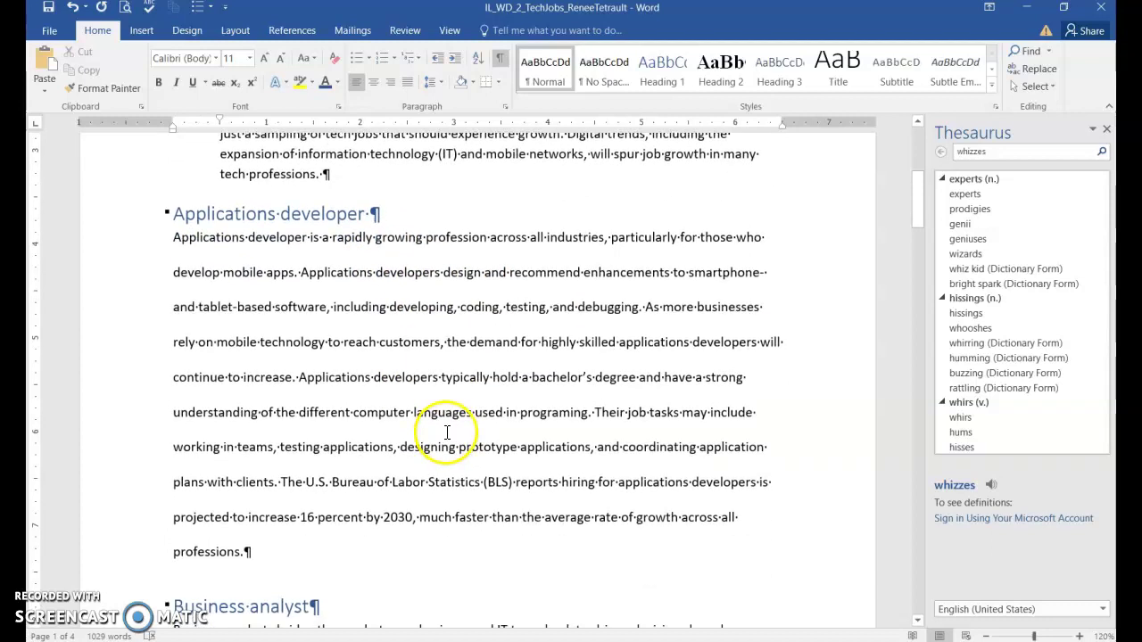
pyautogui.scroll(6, 447, 433)
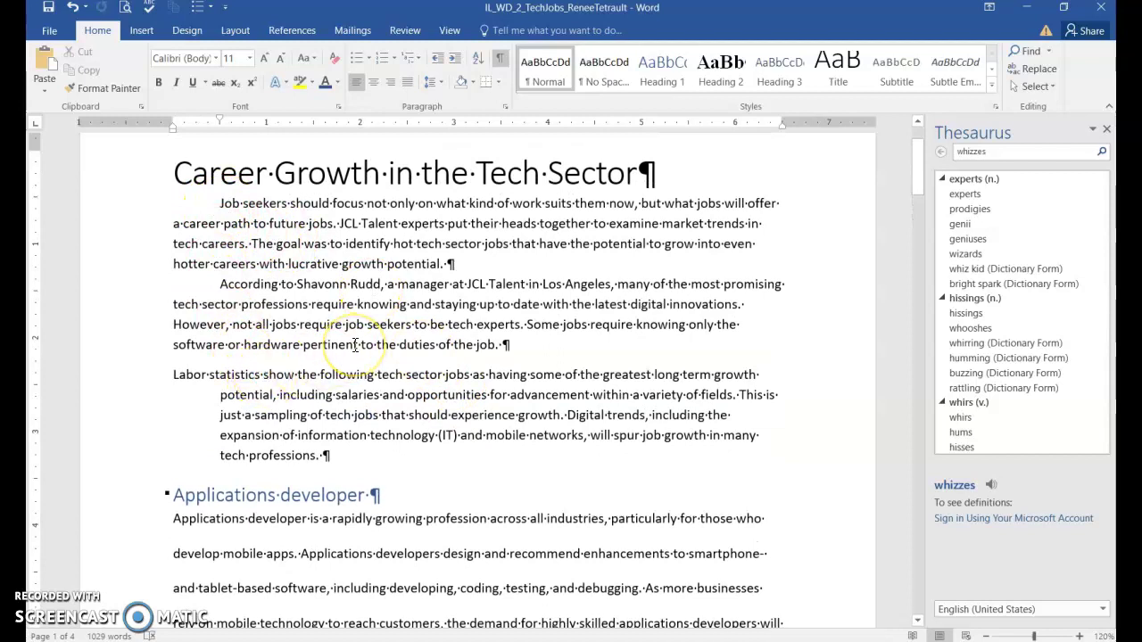
# - Update the Normal style to match the formatting of the first body paragraph below the title
pyautogui.click(380, 284)
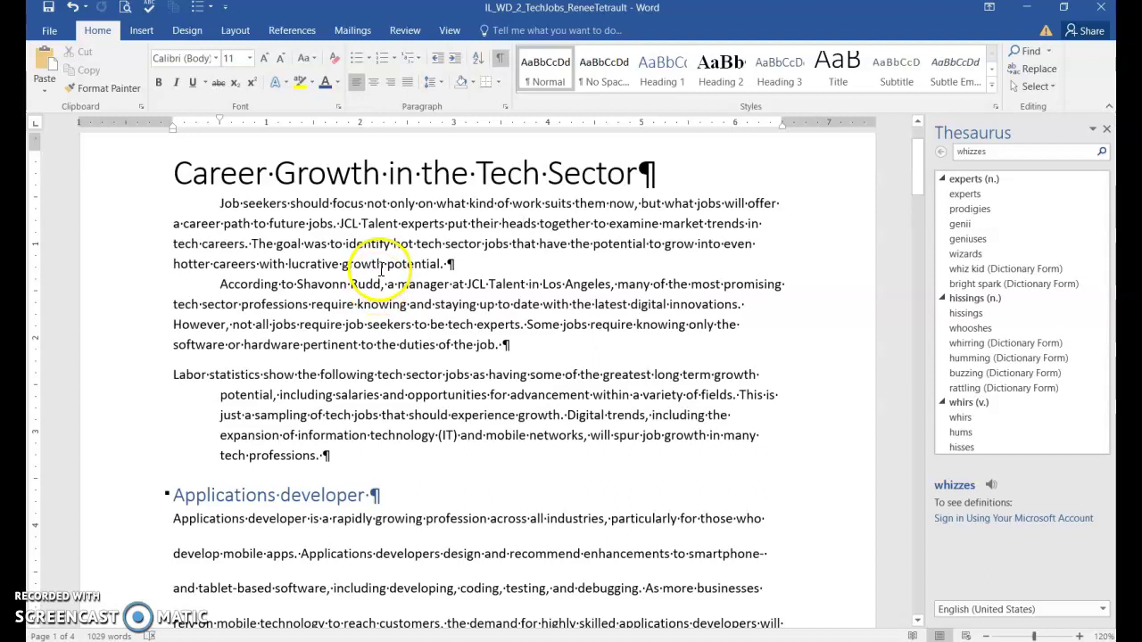
pyautogui.click(462, 204)
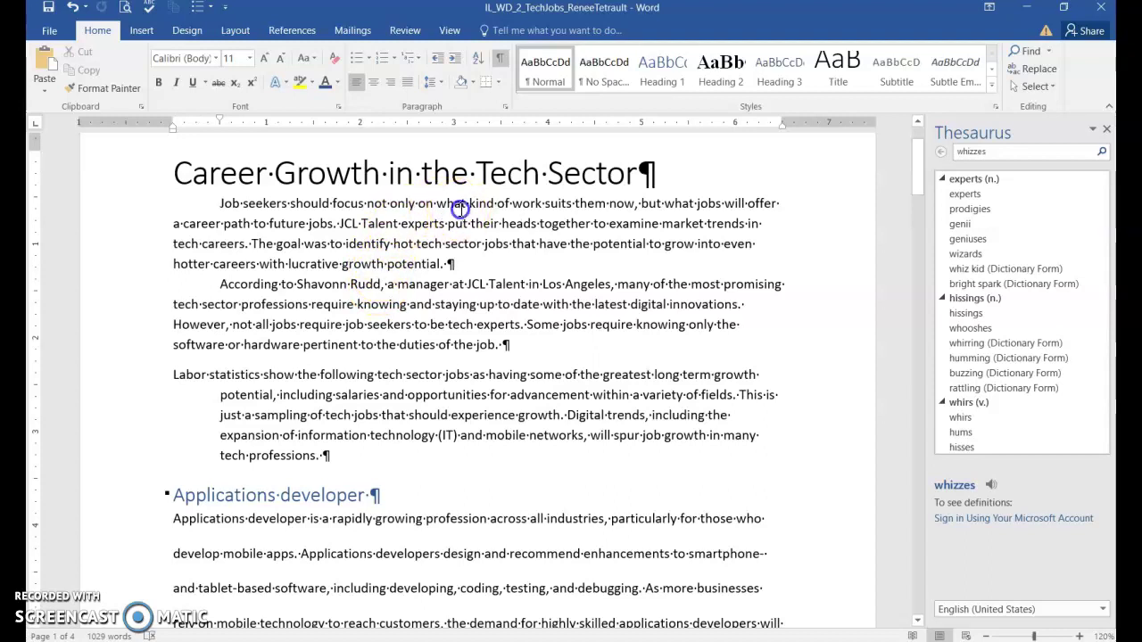
pyautogui.rightClick(553, 73)
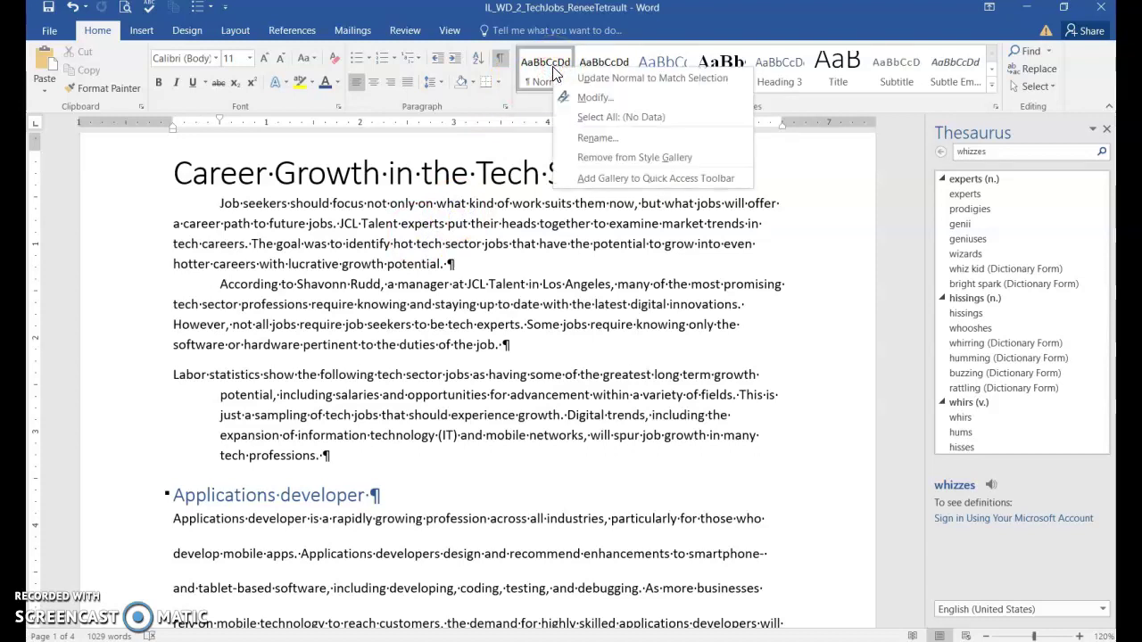
pyautogui.click(589, 85)
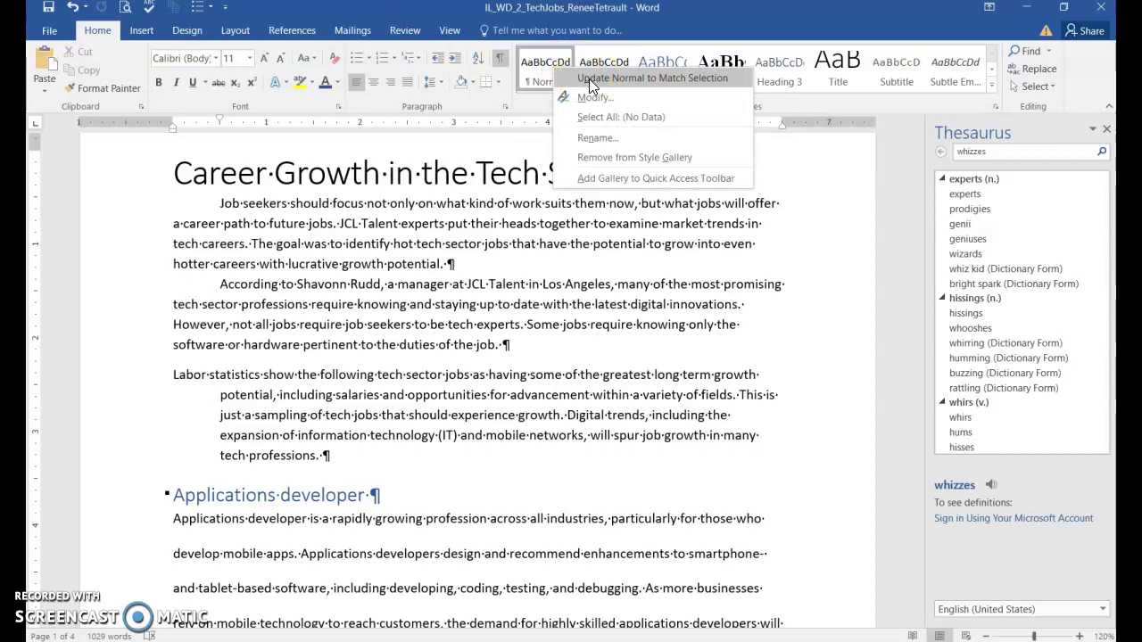
pyautogui.click(589, 85)
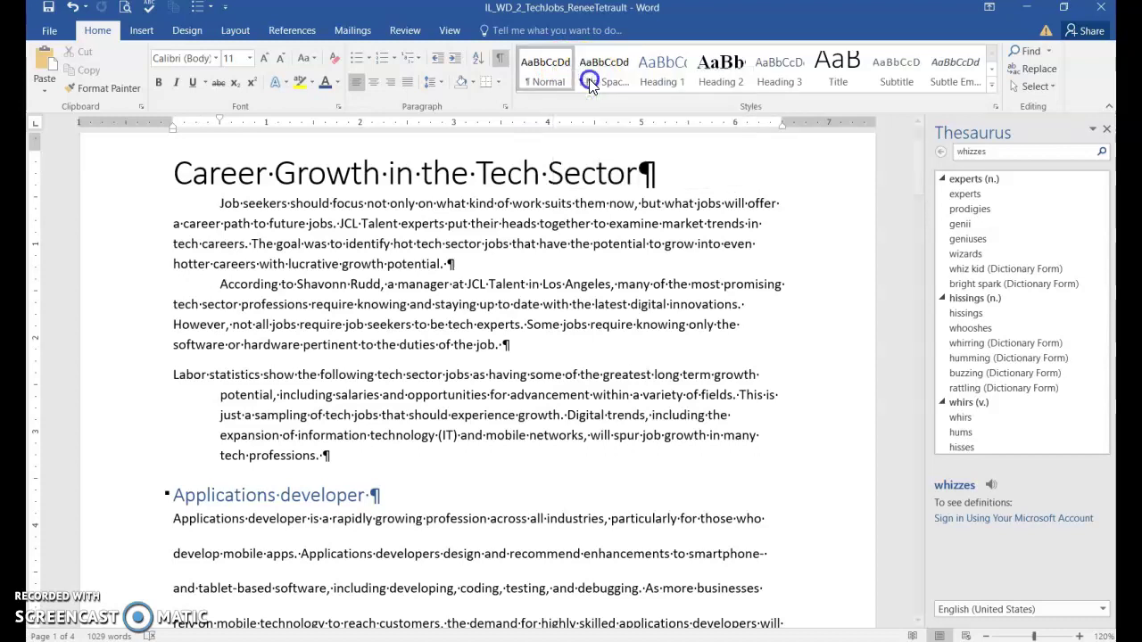
pyautogui.scroll(-3, 500, 223)
pyautogui.scroll(-6, 483, 340)
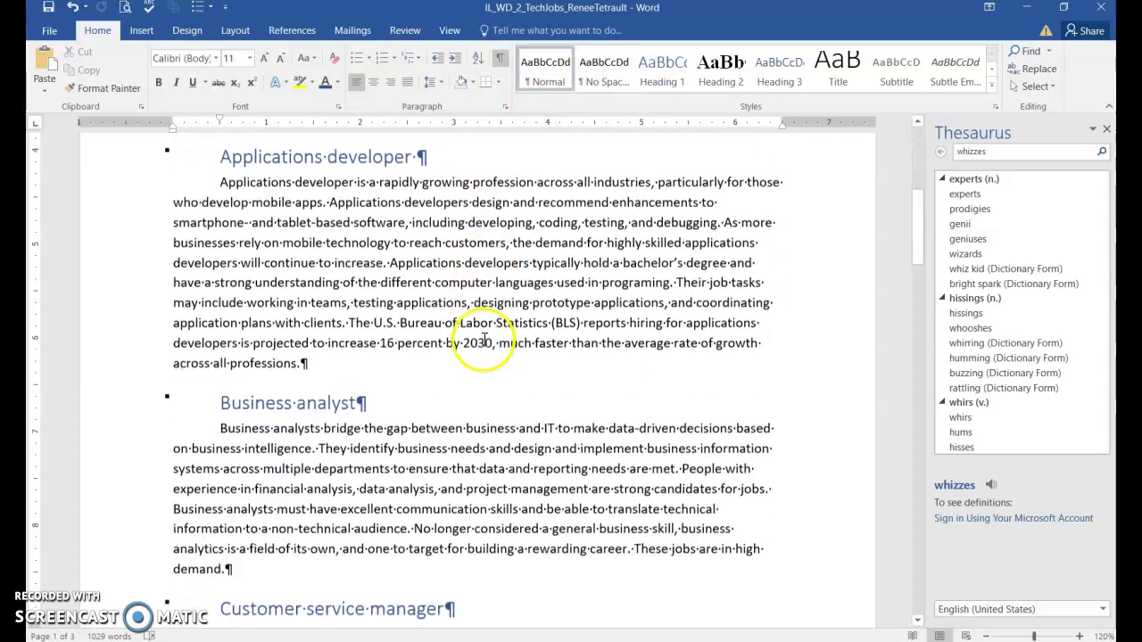
# - Examine the "Business analyst" body paragraph's indentation and spacing settings and compare its layout with the title and job headings
pyautogui.click(505, 106)
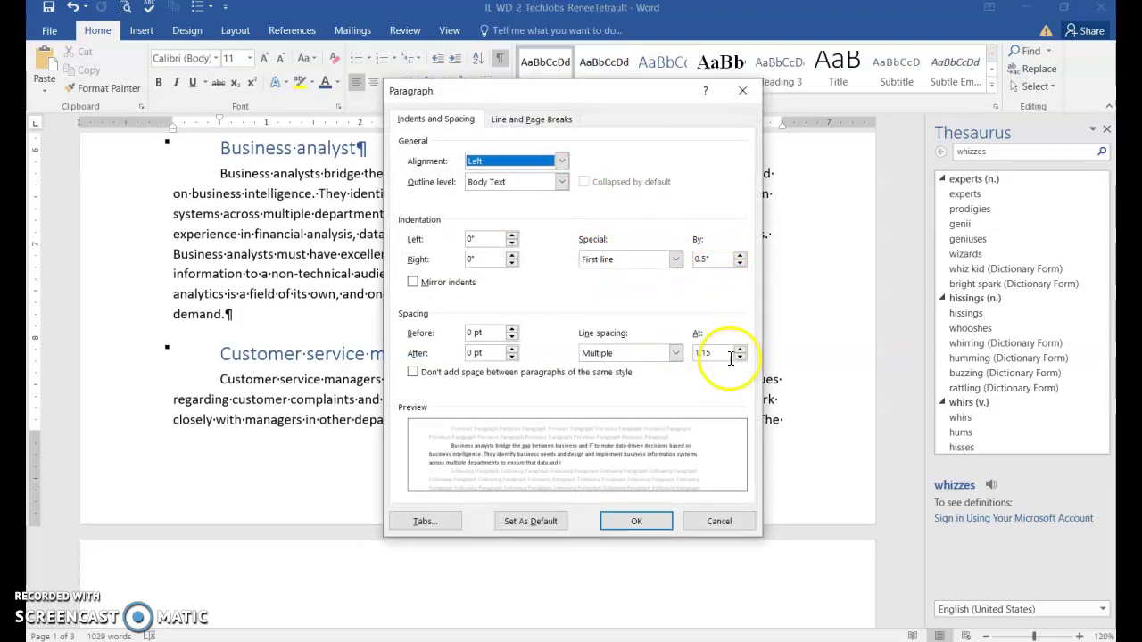
pyautogui.click(694, 518)
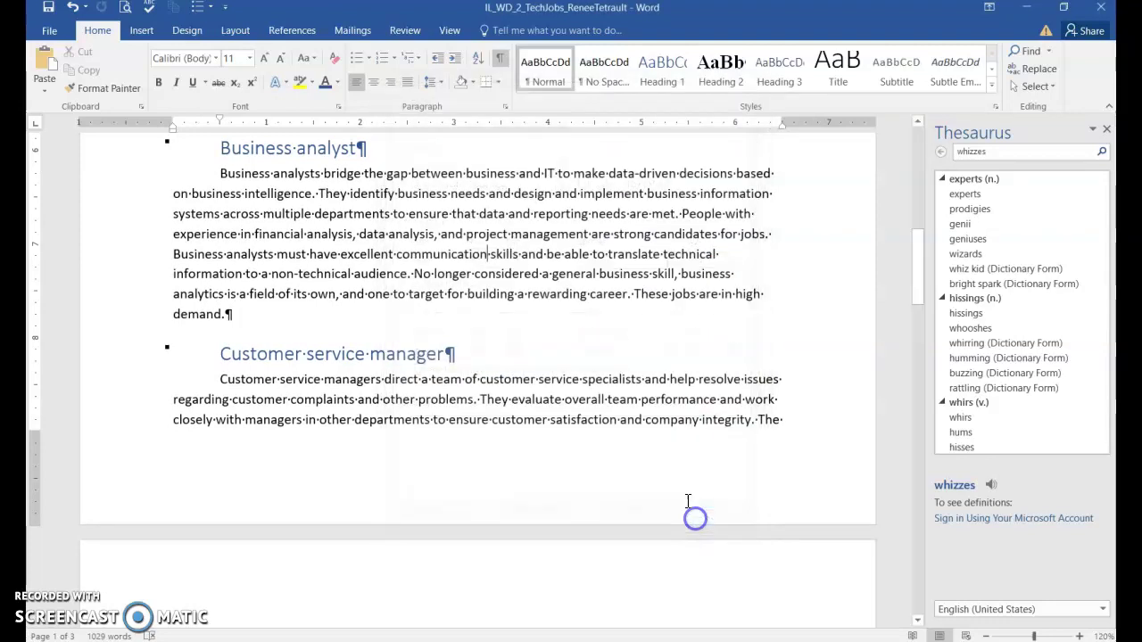
pyautogui.click(470, 270)
pyautogui.scroll(3, 471, 268)
pyautogui.scroll(-2, 304, 206)
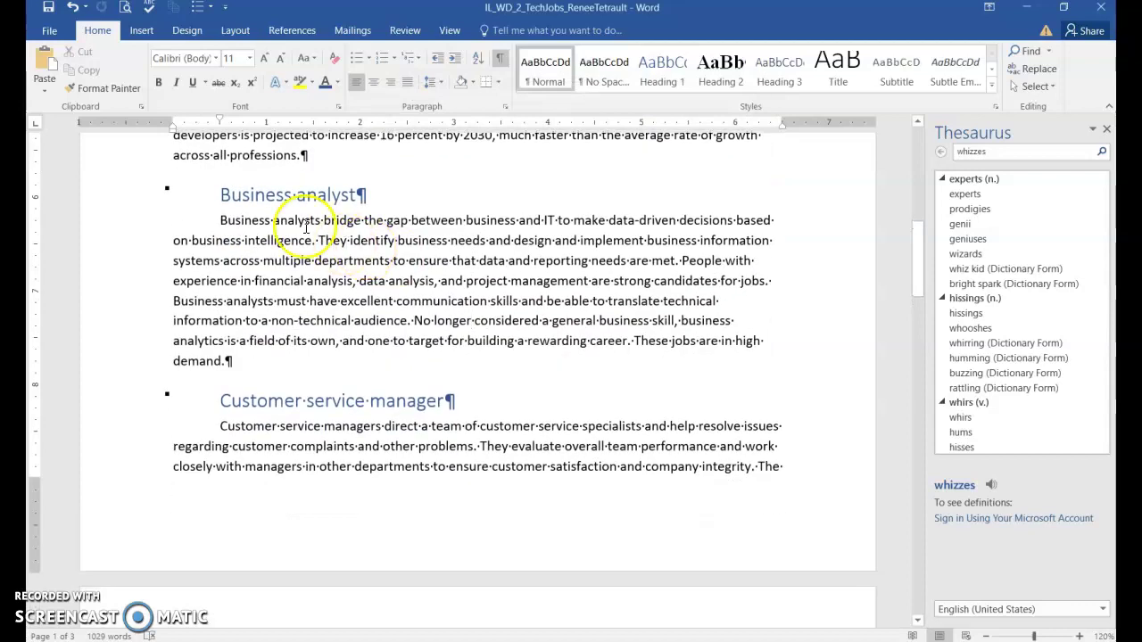
pyautogui.scroll(12, 304, 250)
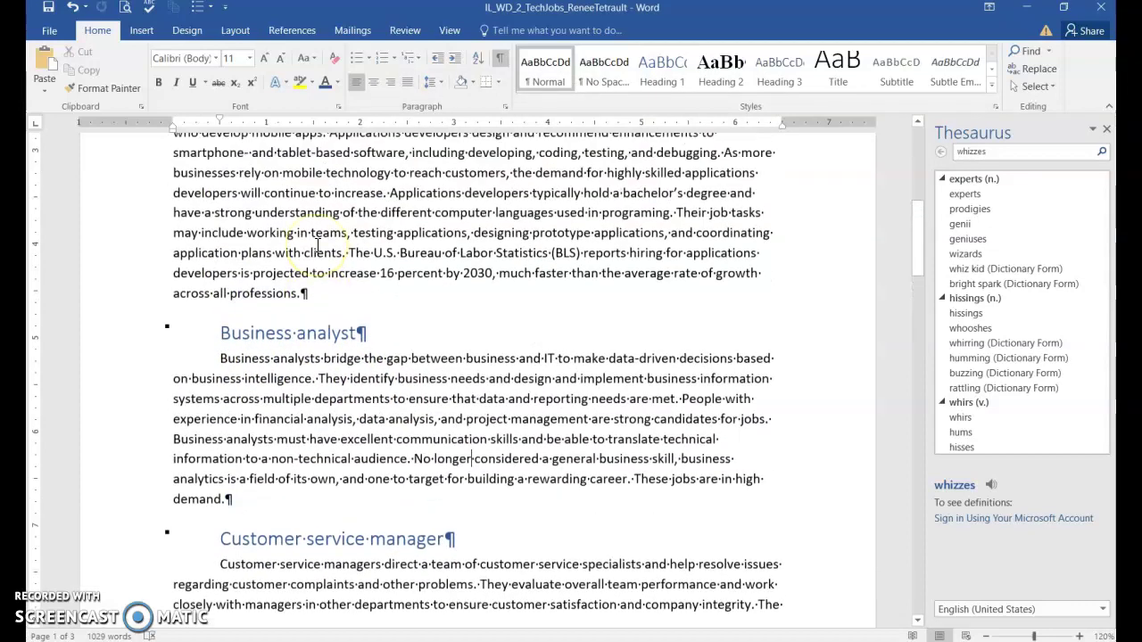
pyautogui.scroll(2, 318, 247)
pyautogui.scroll(-2, 382, 433)
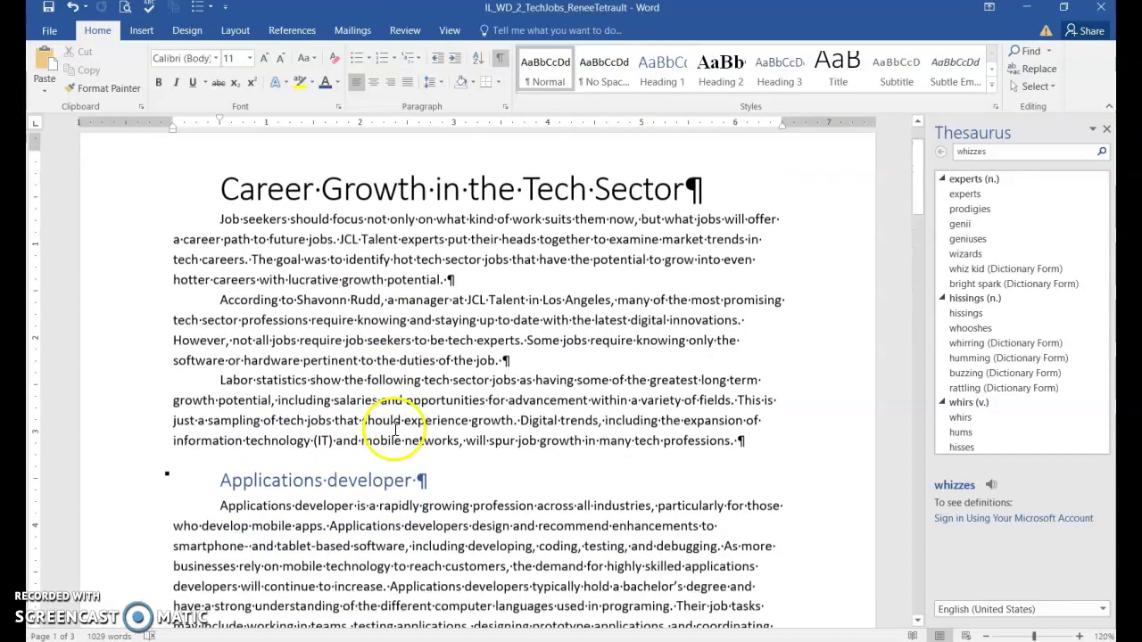
pyautogui.click(366, 458)
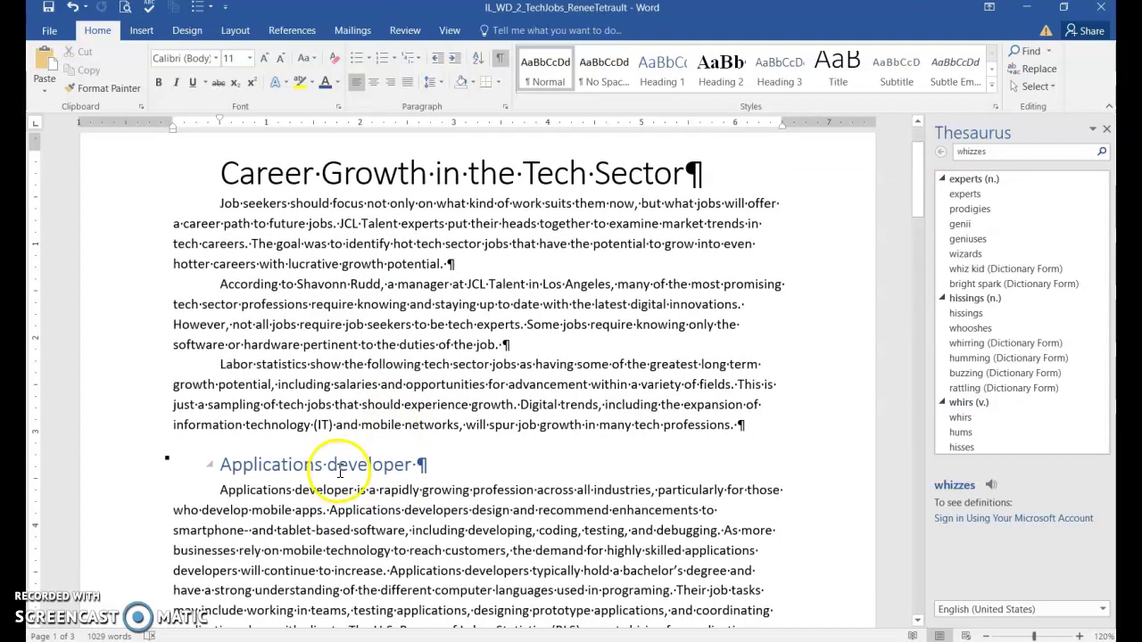
pyautogui.click(175, 457)
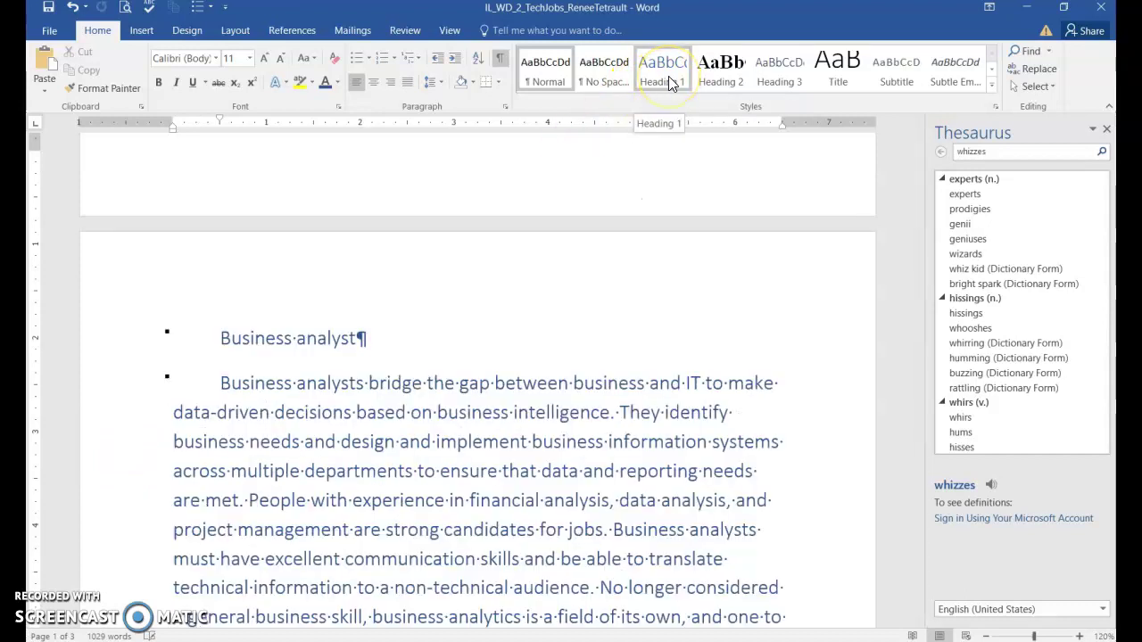
# - Modify the Heading 1 style so that it is based on (no style), and check the job headings
pyautogui.rightClick(668, 76)
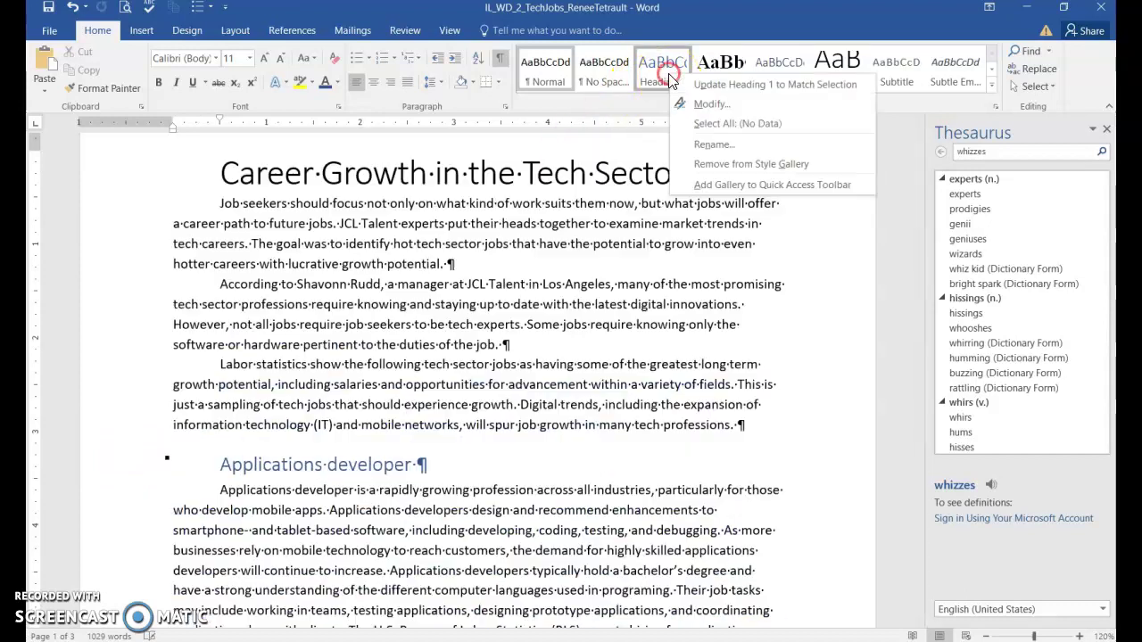
pyautogui.click(700, 106)
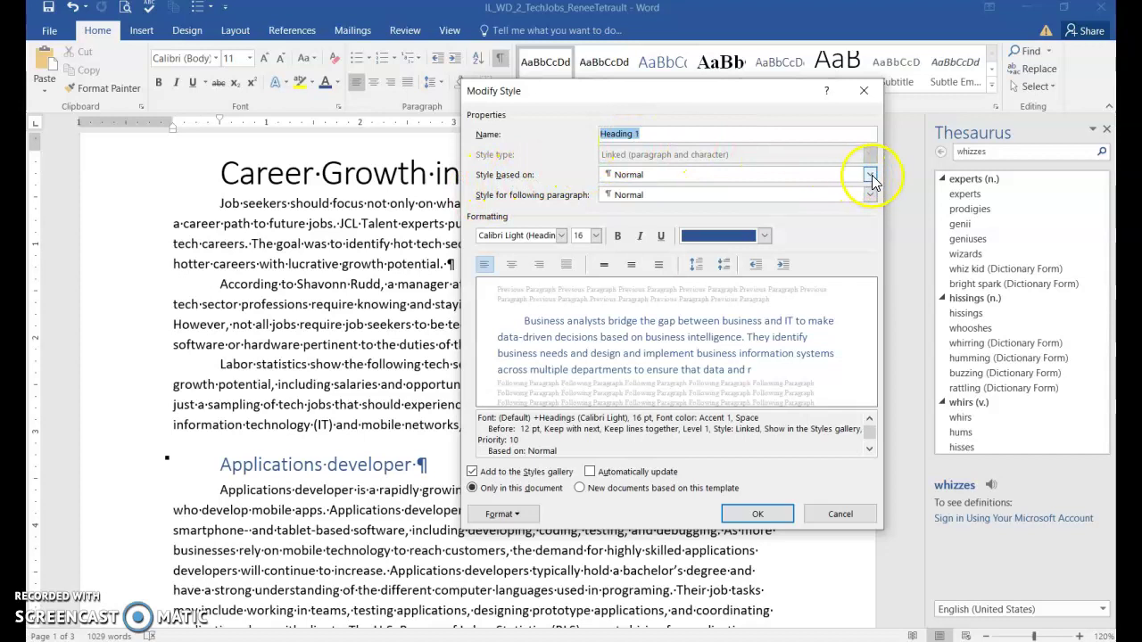
pyautogui.click(871, 175)
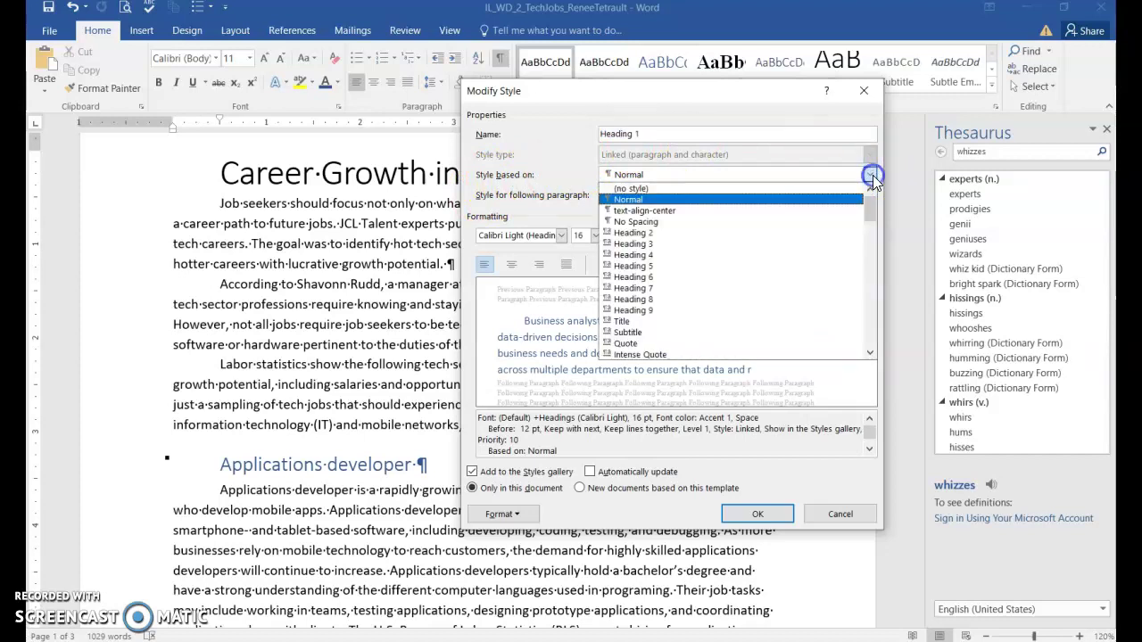
pyautogui.click(662, 189)
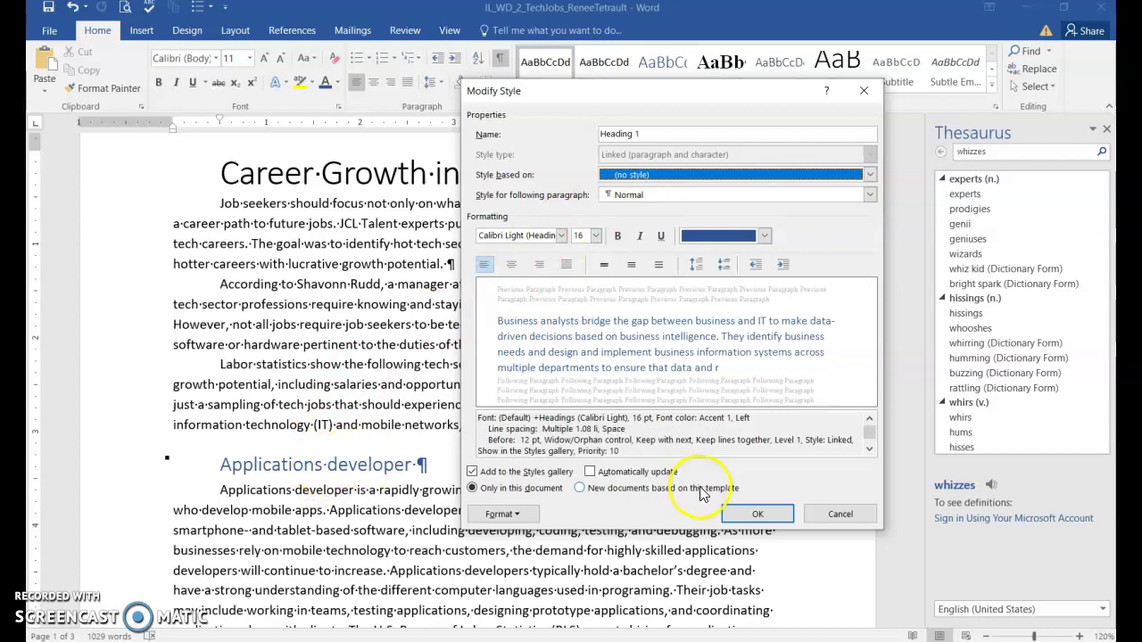
pyautogui.click(757, 515)
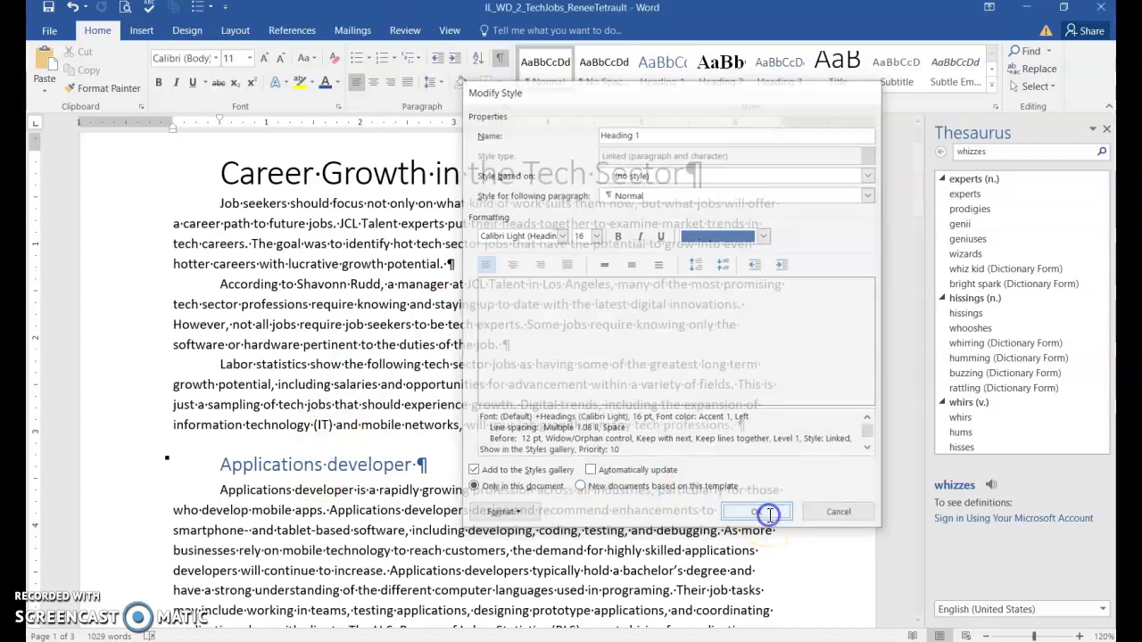
pyautogui.scroll(-9, 383, 490)
pyautogui.scroll(-3, 385, 495)
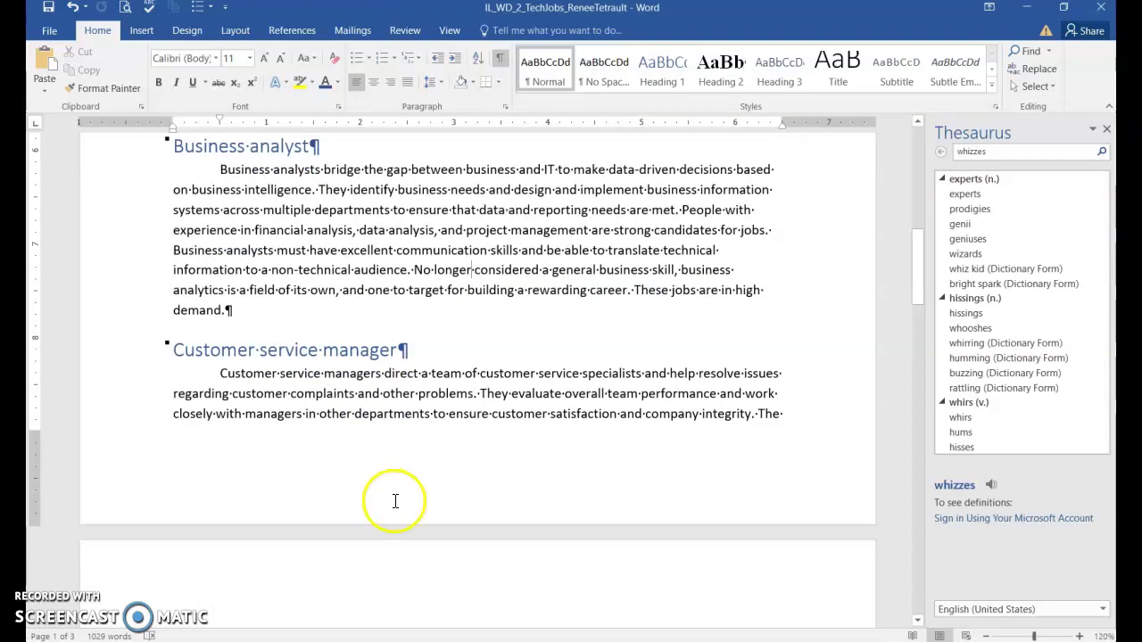
pyautogui.scroll(2, 395, 500)
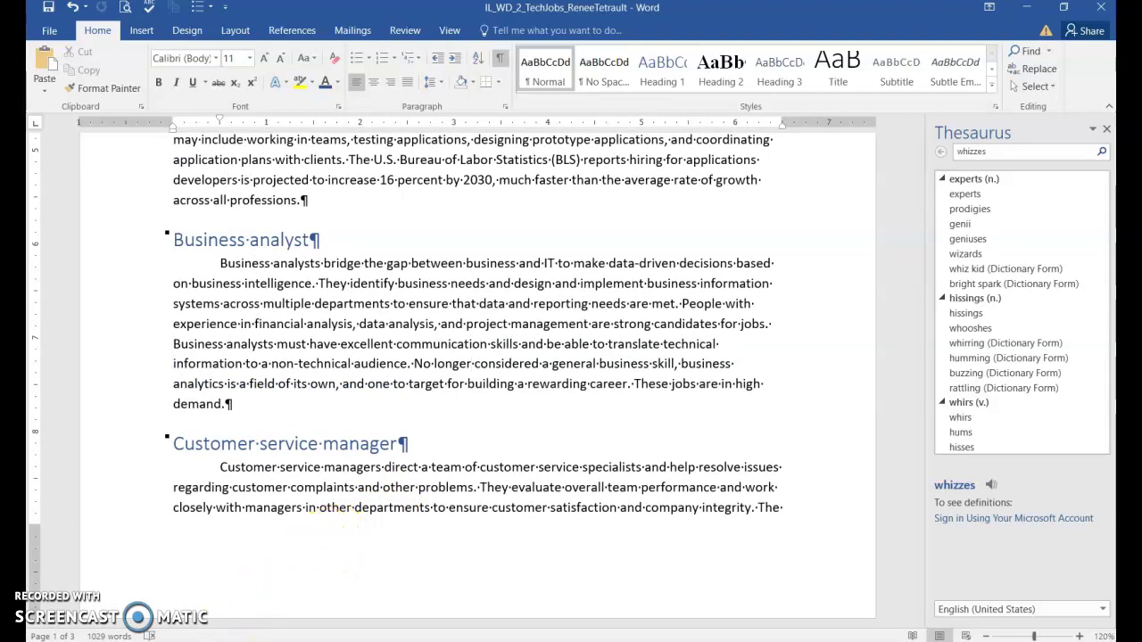
# - Modify the Title style so that it is based on (no style)
pyautogui.hotkey('ctrl', 'Home')
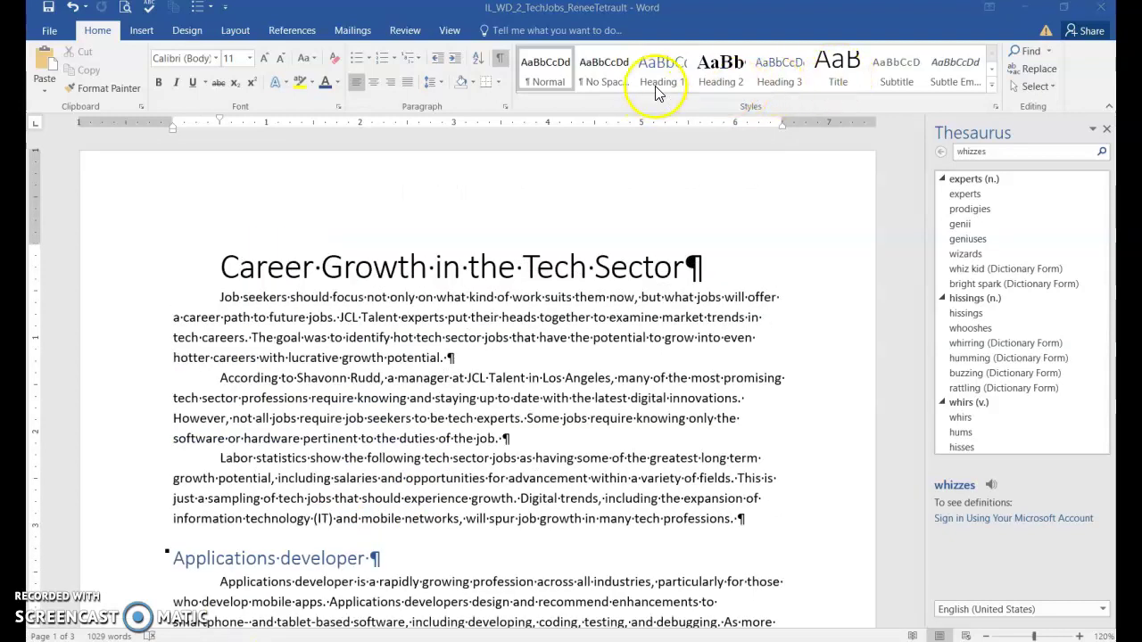
pyautogui.click(839, 79)
pyautogui.rightClick(839, 78)
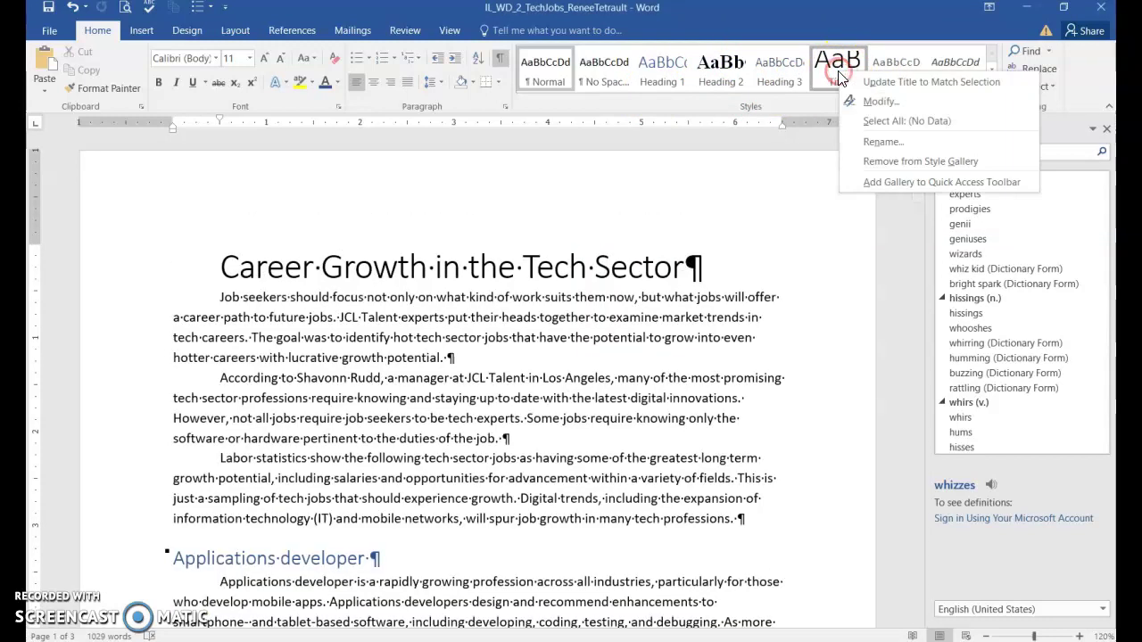
pyautogui.click(877, 101)
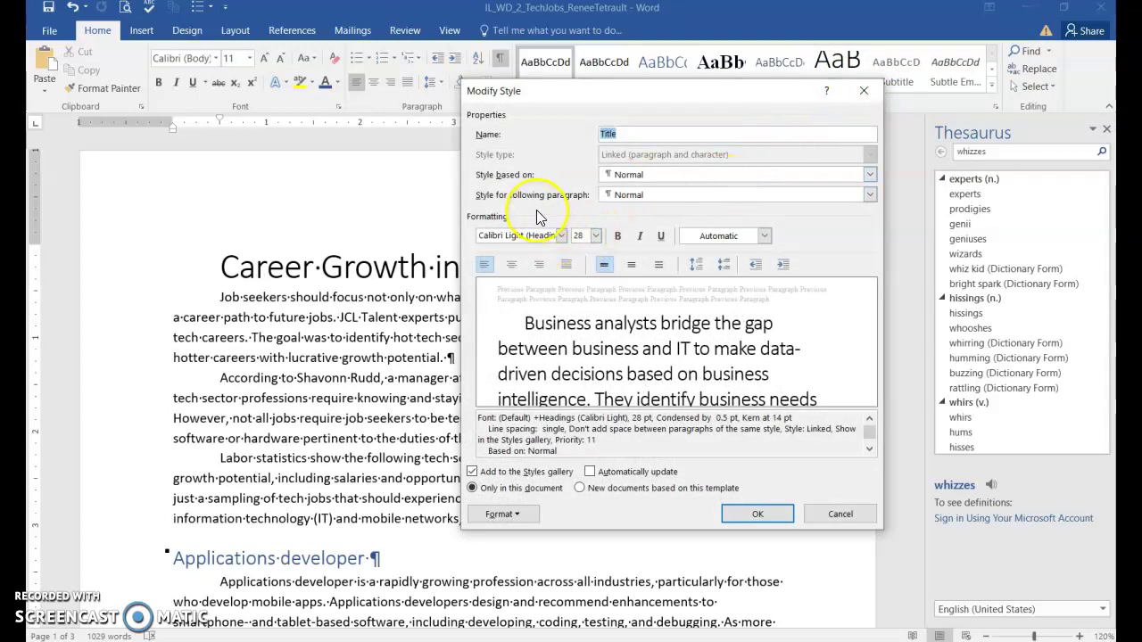
pyautogui.click(870, 173)
pyautogui.click(633, 188)
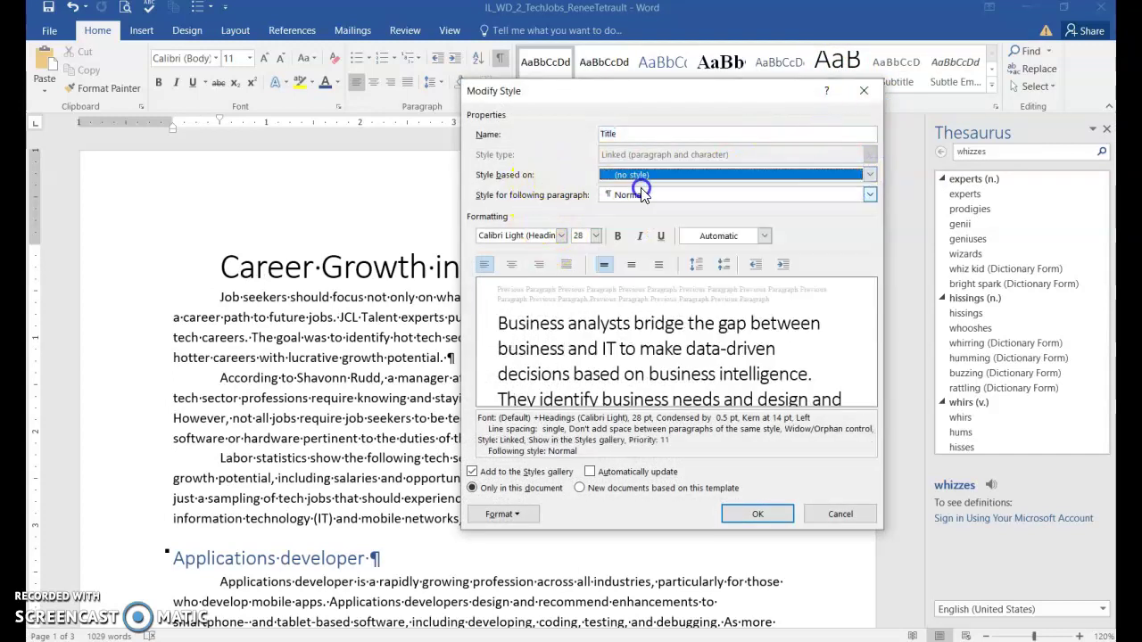
pyautogui.click(757, 515)
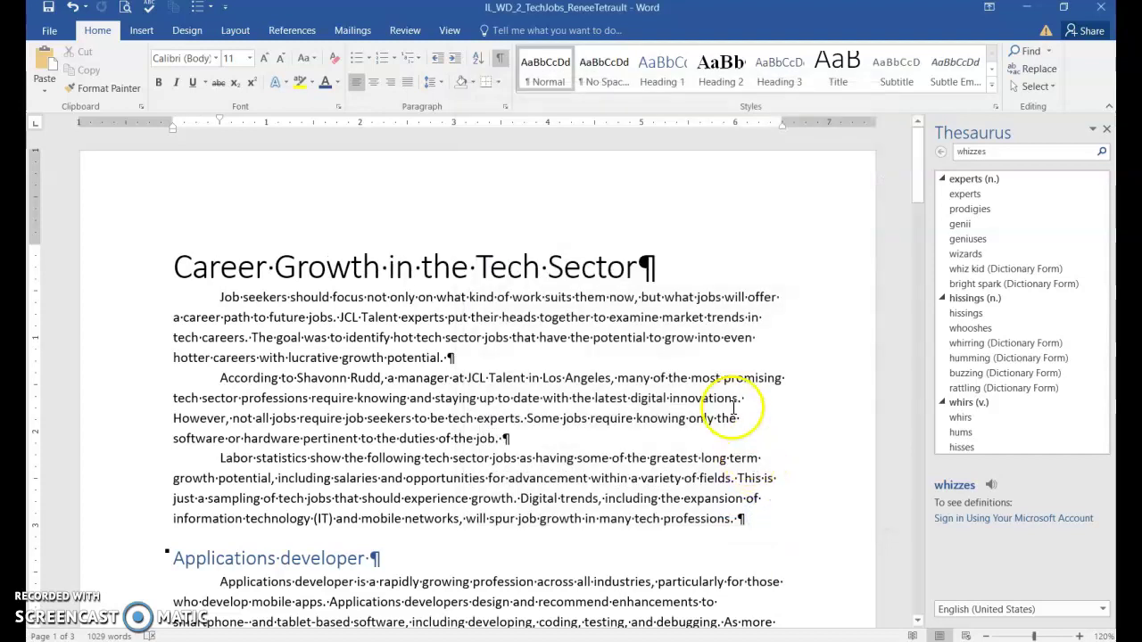
# - Enlarge the title's font size and set its font color to Blue, Accent 1, Darker 25%
pyautogui.click(152, 284)
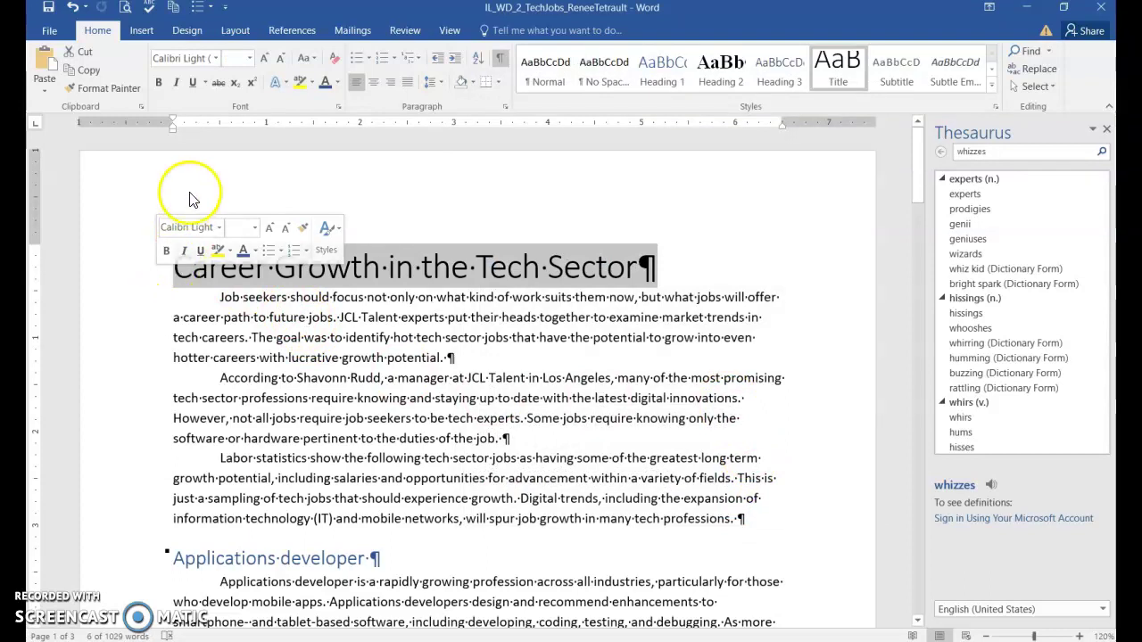
pyautogui.click(264, 58)
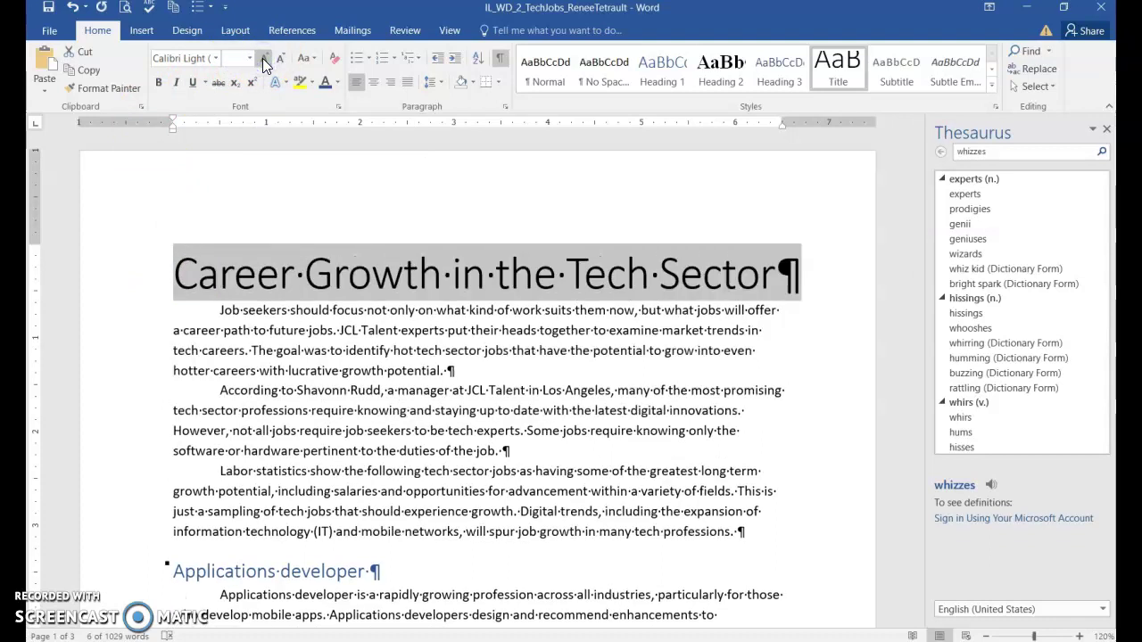
pyautogui.click(337, 82)
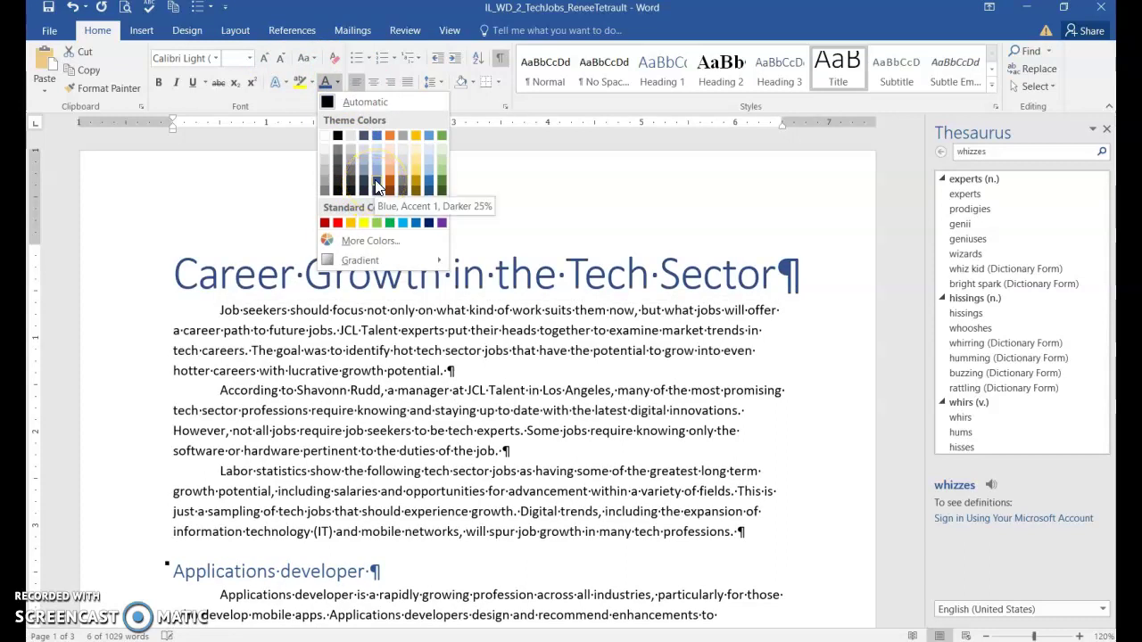
pyautogui.click(376, 185)
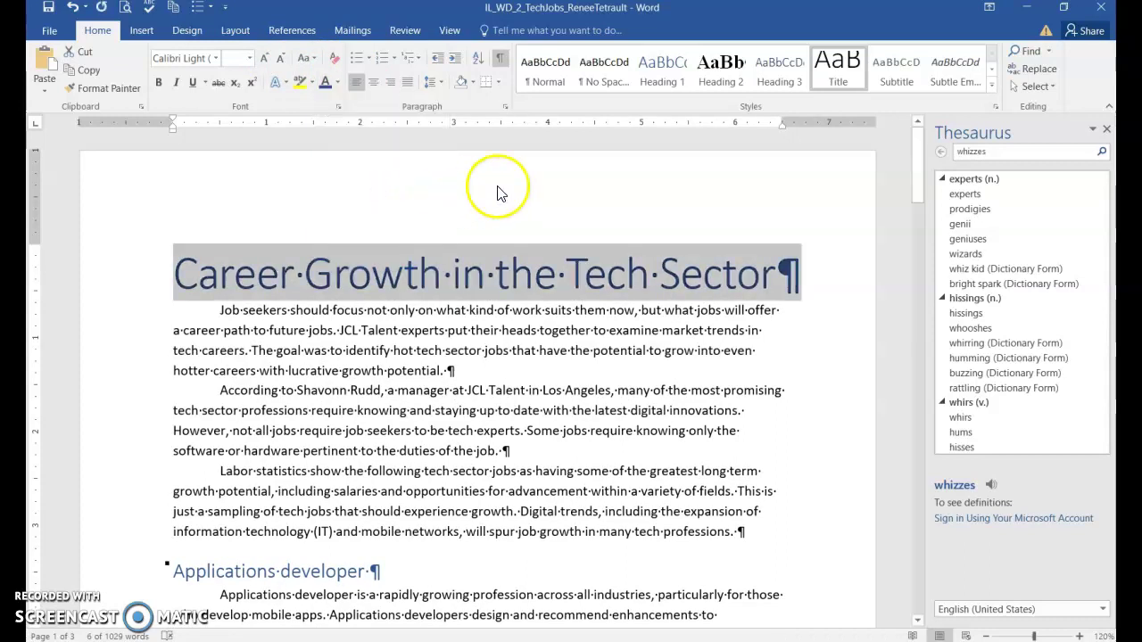
# - Add space after the title paragraph "Career Growth in the Tech Sector"
pyautogui.click(440, 83)
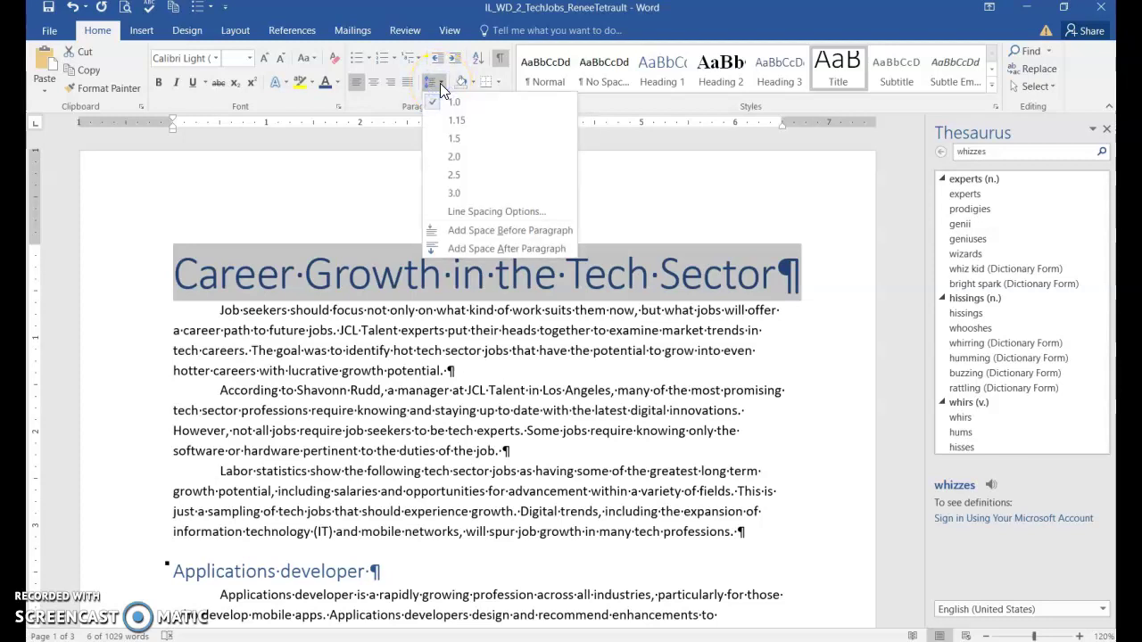
pyautogui.click(501, 250)
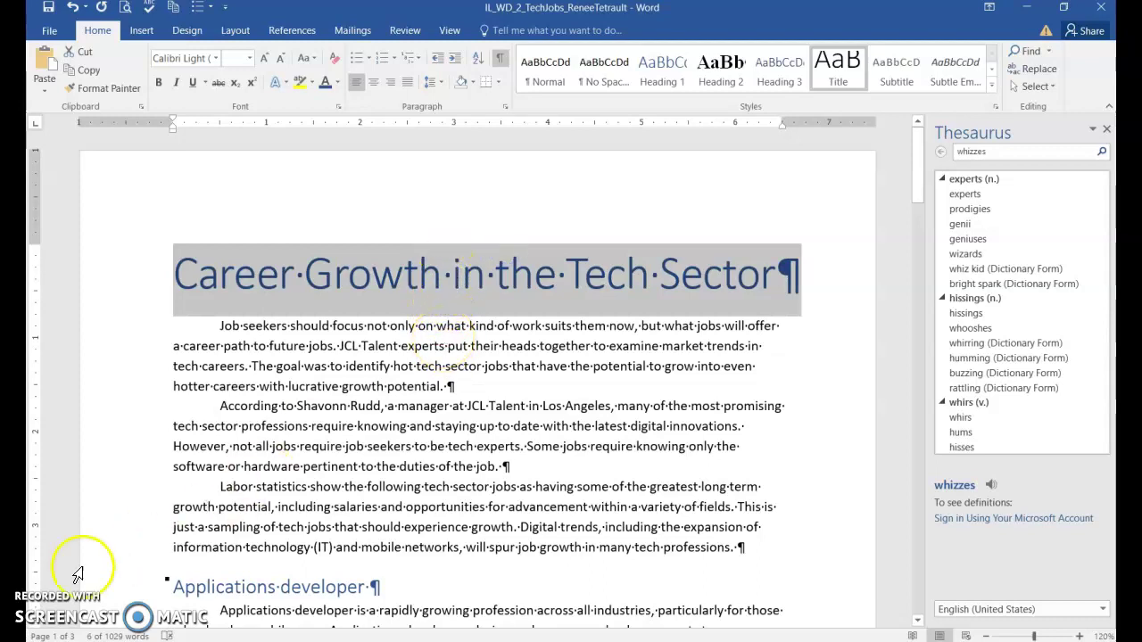
pyautogui.click(332, 397)
# - Insert a page break before the "Customer service manager" heading so that its section starts on a new page
pyautogui.scroll(-10, 335, 397)
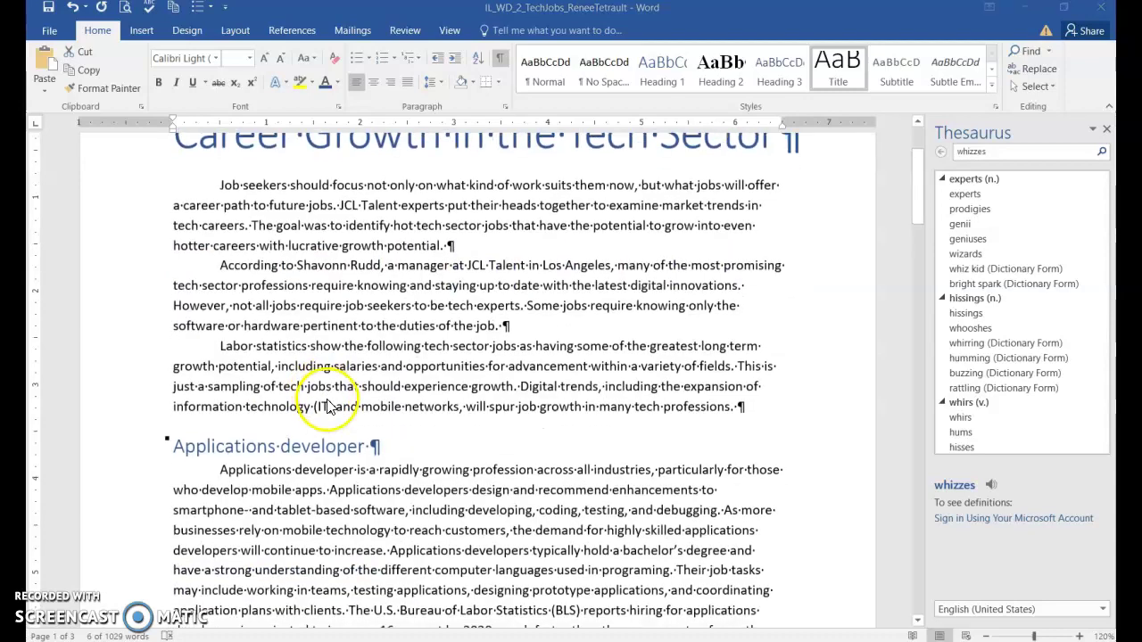
pyautogui.scroll(-4, 339, 397)
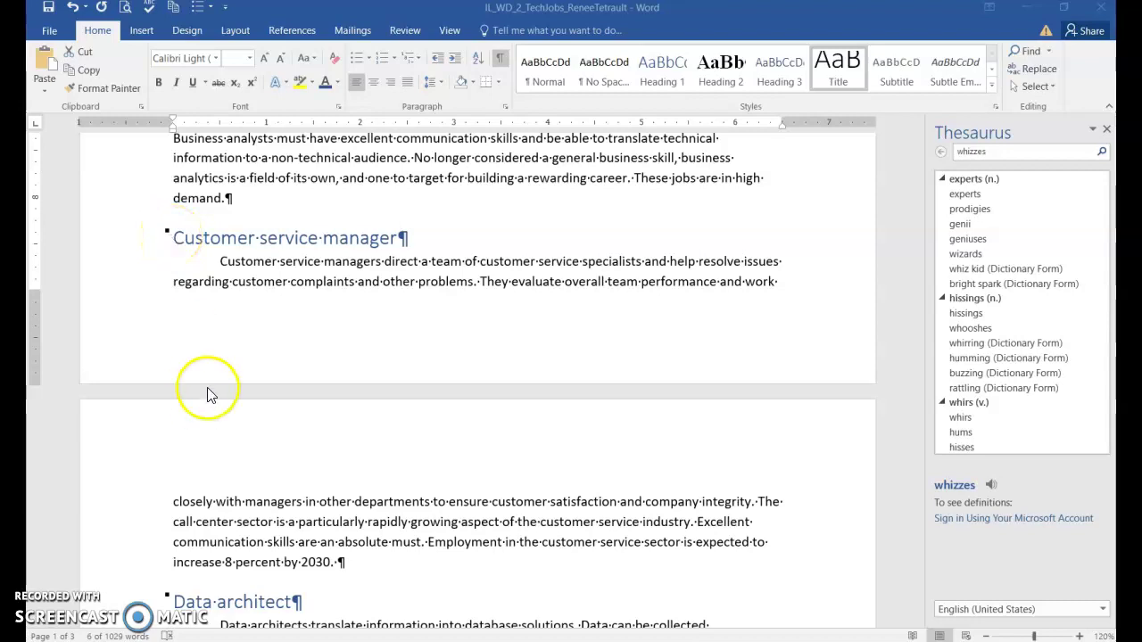
pyautogui.click(174, 239)
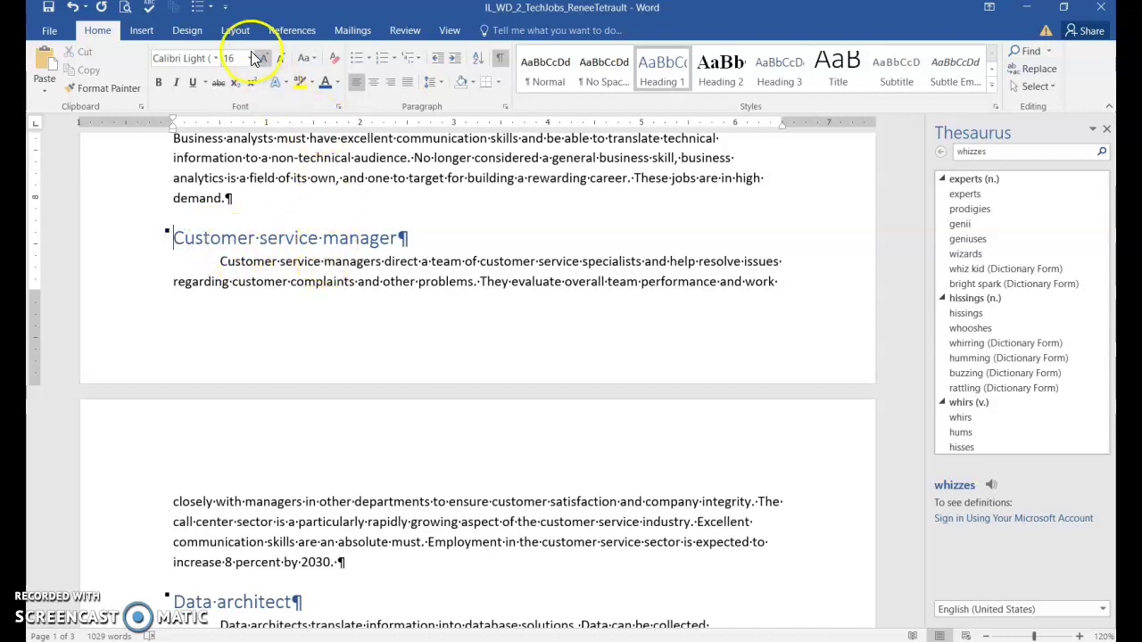
pyautogui.click(235, 31)
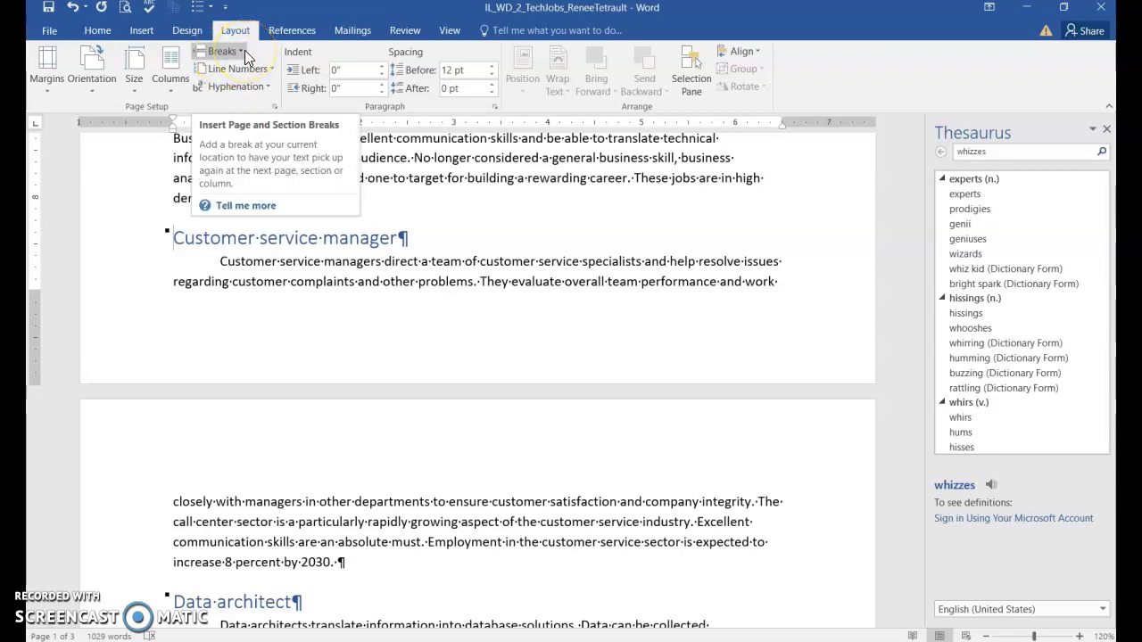
pyautogui.click(232, 52)
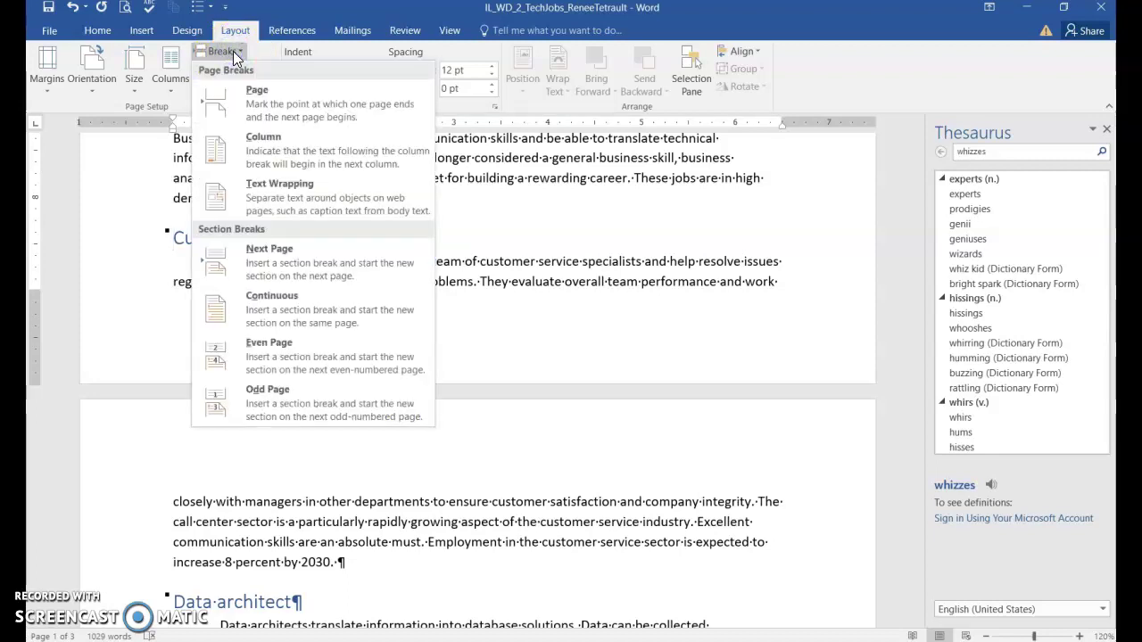
pyautogui.click(257, 96)
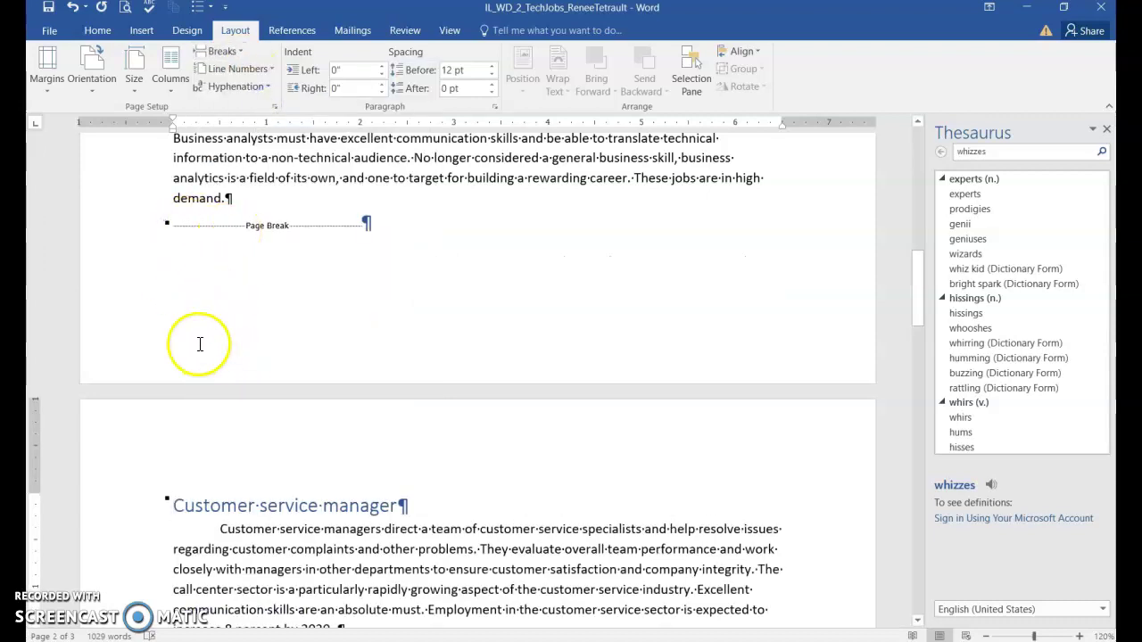
pyautogui.click(287, 462)
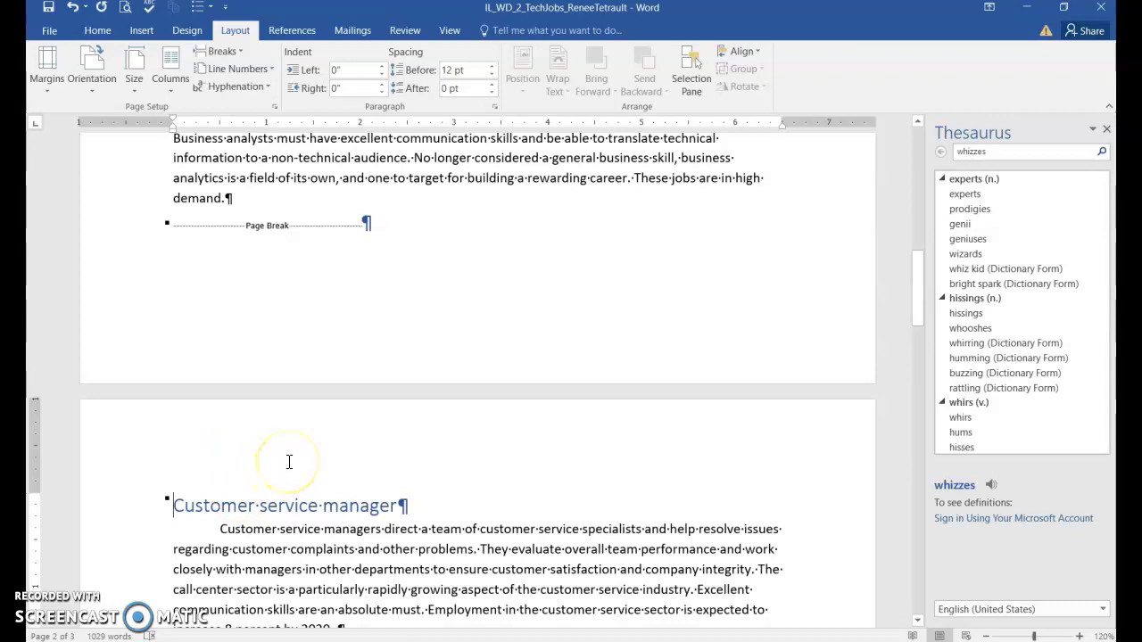
# - Insert a page break before the "Intelligence analyst" heading so that its section starts on a new page
pyautogui.scroll(-8, 288, 462)
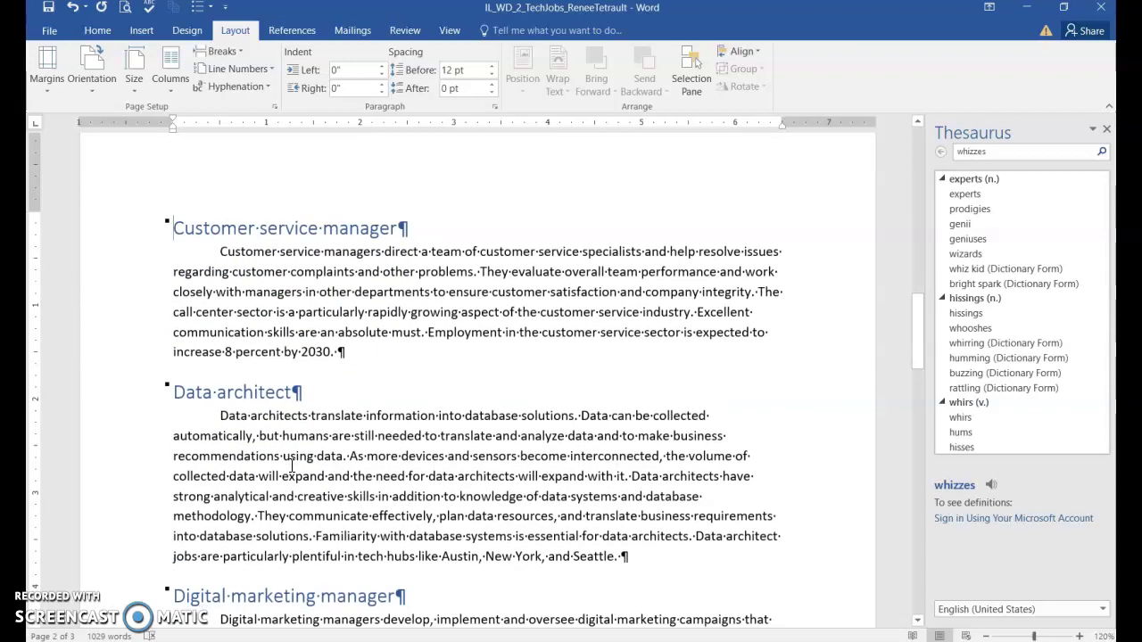
pyautogui.scroll(-8, 292, 468)
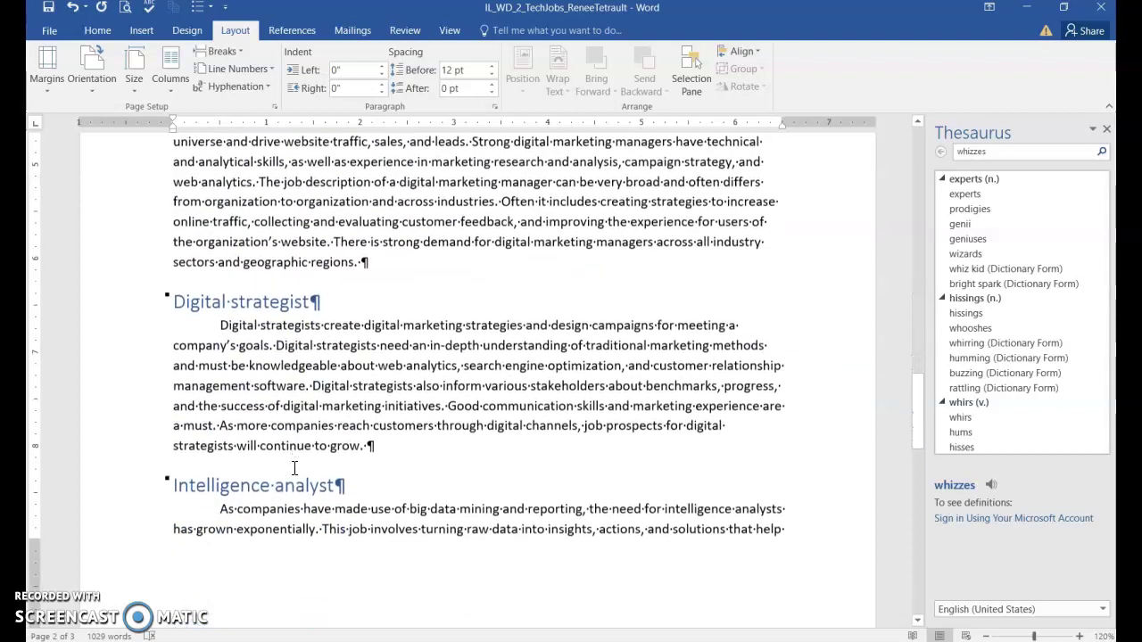
pyautogui.click(304, 466)
pyautogui.scroll(-2, 304, 466)
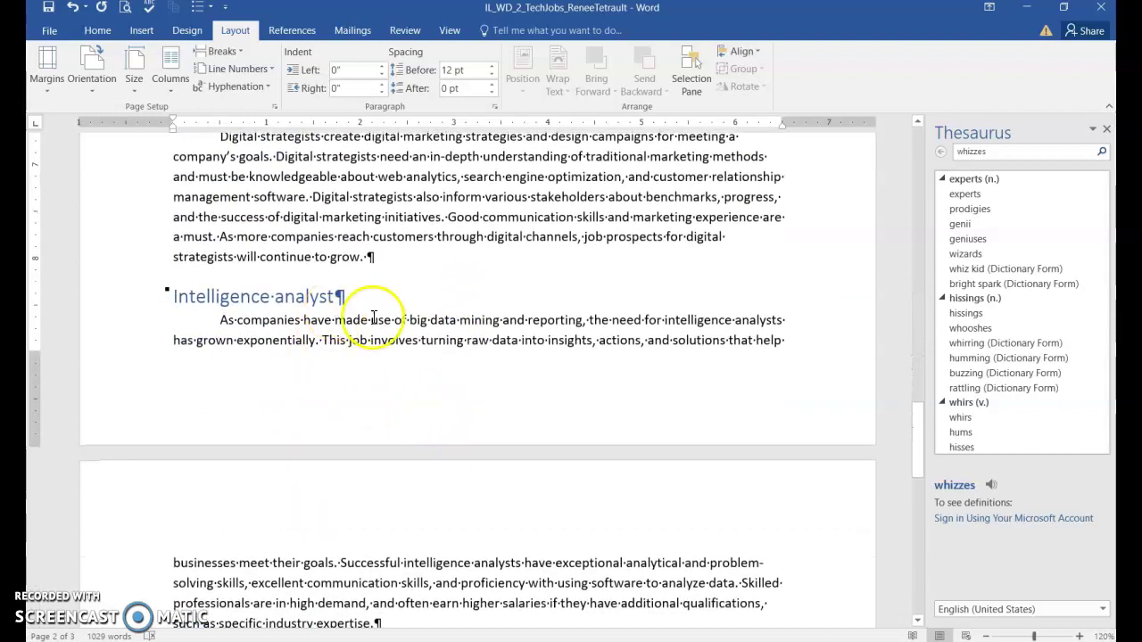
pyautogui.scroll(-2, 357, 303)
pyautogui.scroll(-1, 376, 329)
pyautogui.scroll(2, 375, 328)
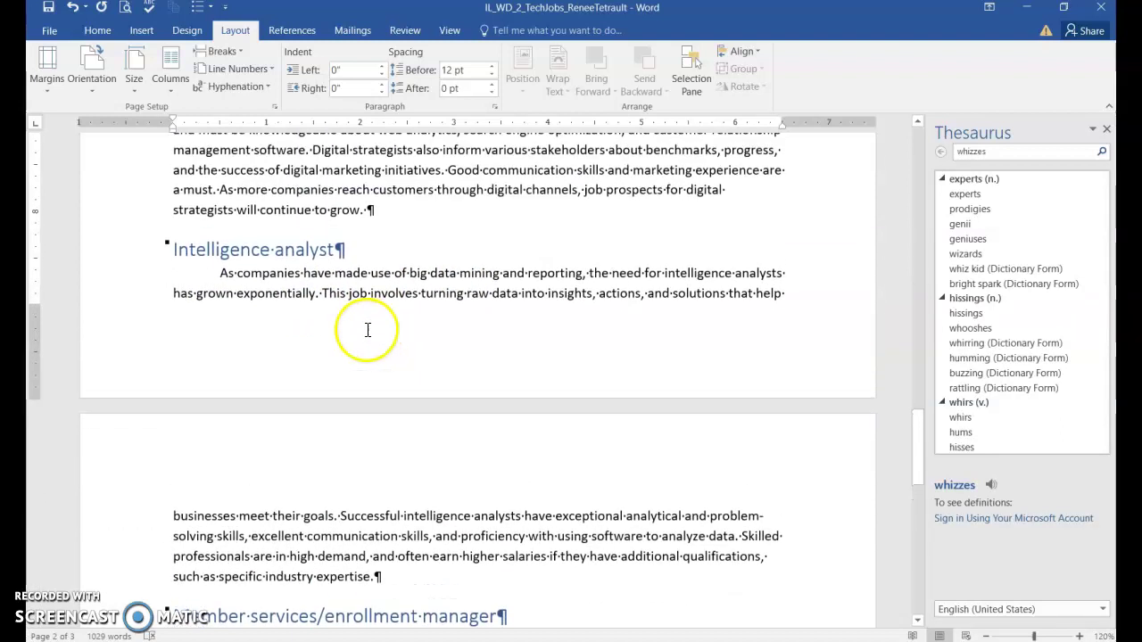
pyautogui.click(176, 252)
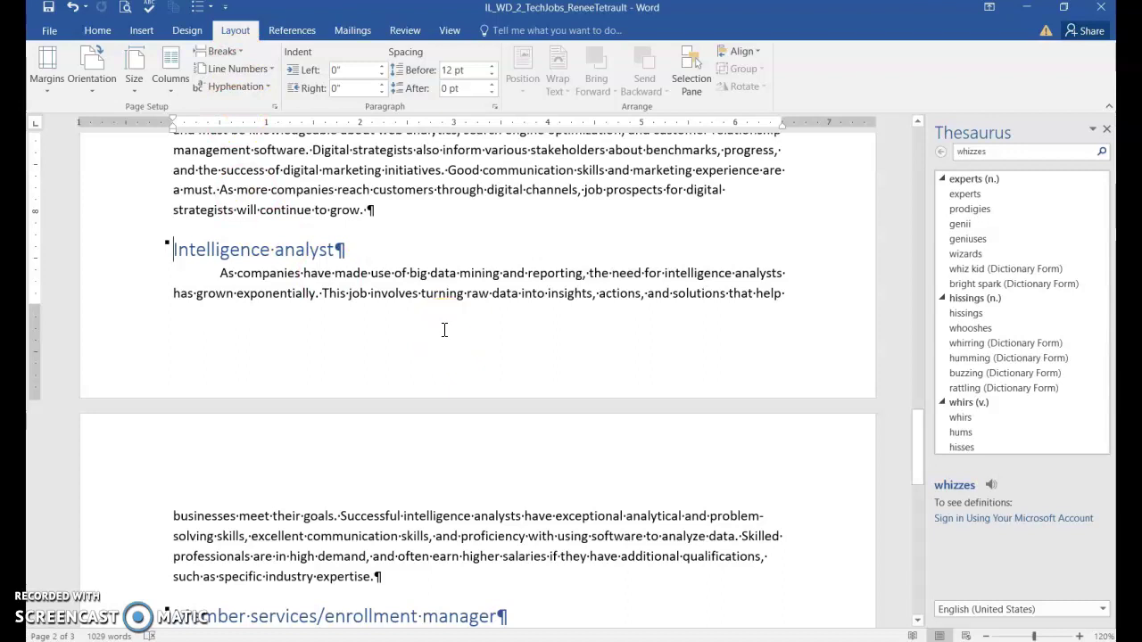
pyautogui.hotkey('ctrl', 'Return')
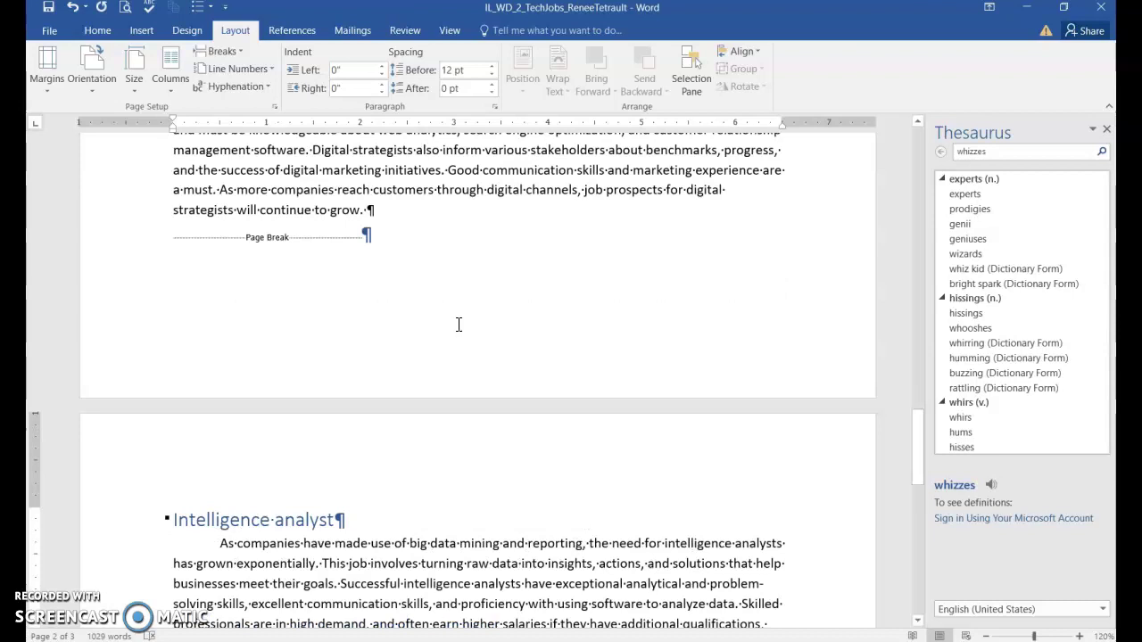
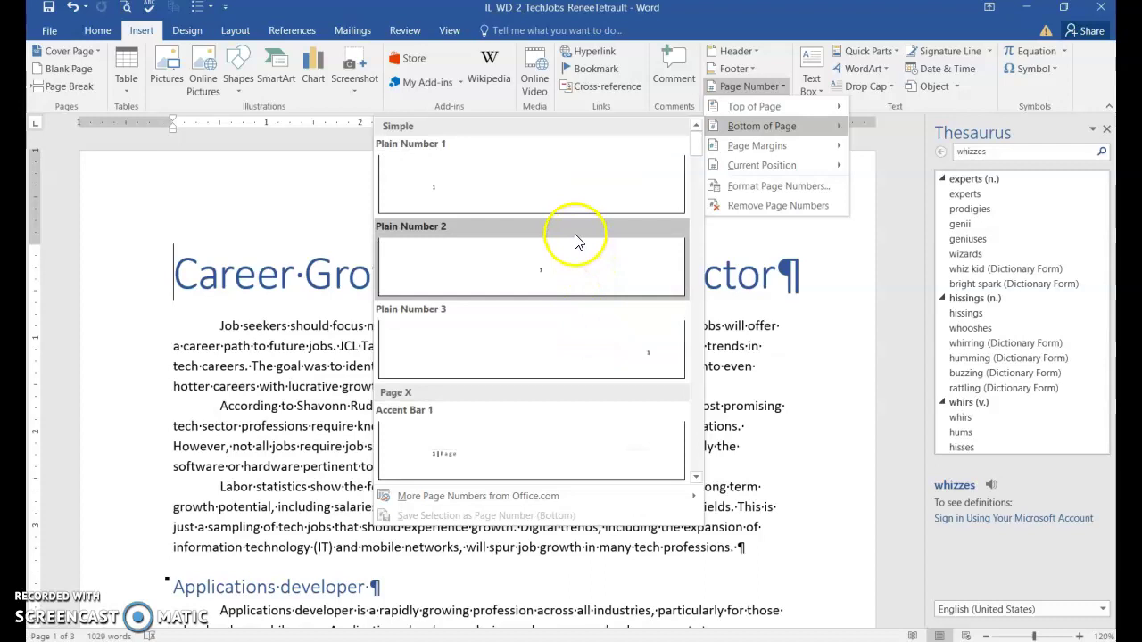
# - Add a Plain Number 2 page number to the bottom of the pages and return to the start of the document body
pyautogui.click(481, 260)
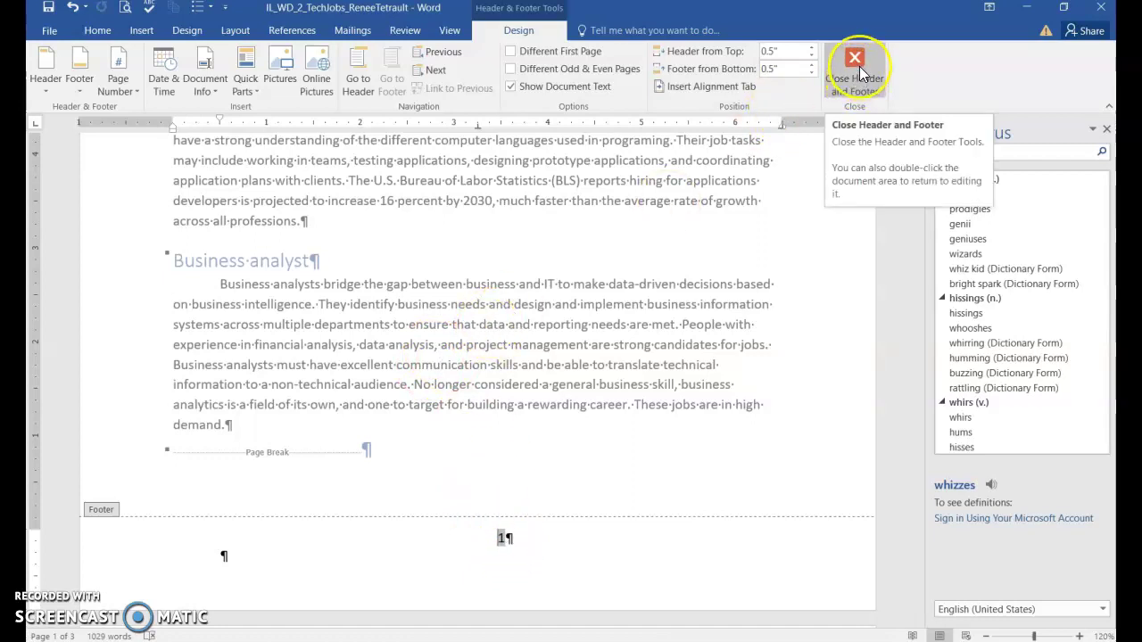
pyautogui.doubleClick(498, 332)
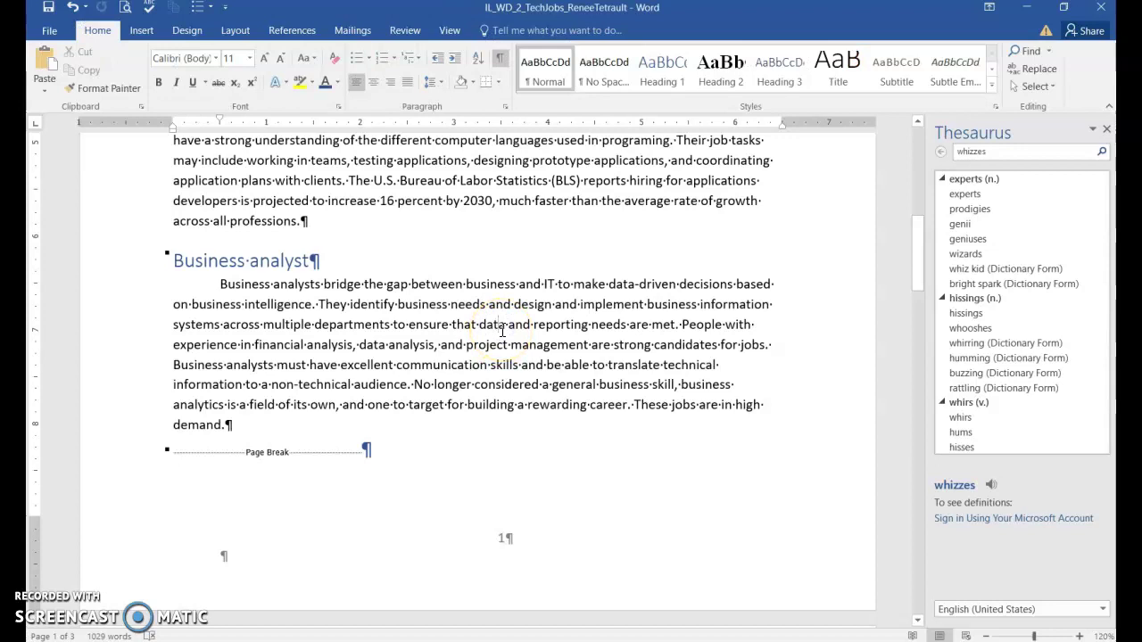
pyautogui.hotkey('ctrl', 'Home')
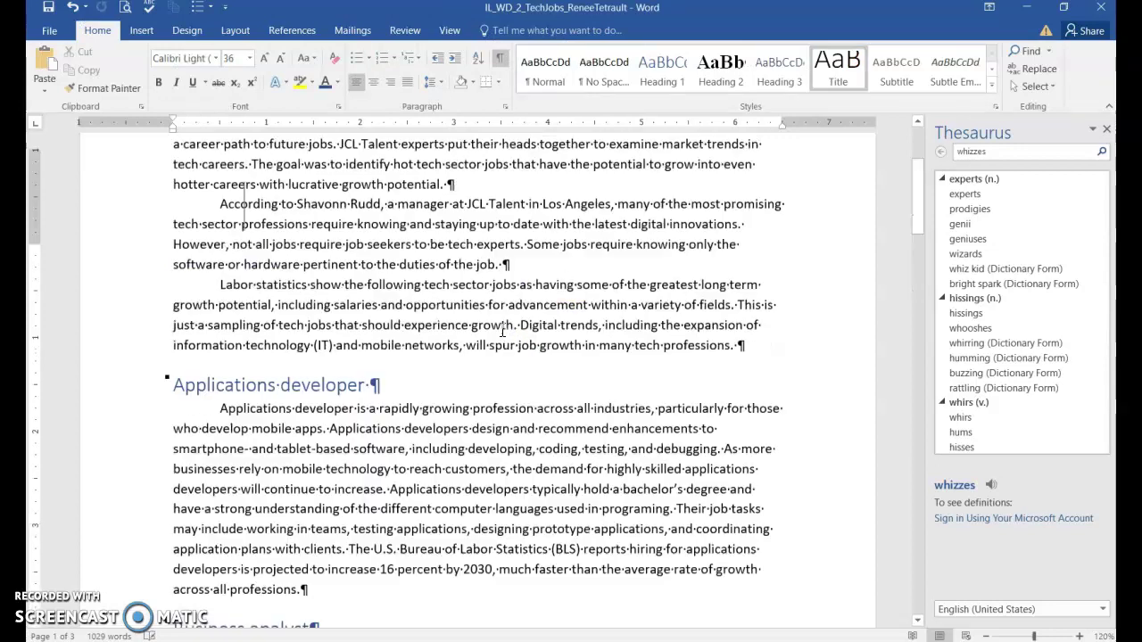
# - Close the Thesaurus pane to review all pages side by side, and return to the page-width zoom
pyautogui.click(448, 31)
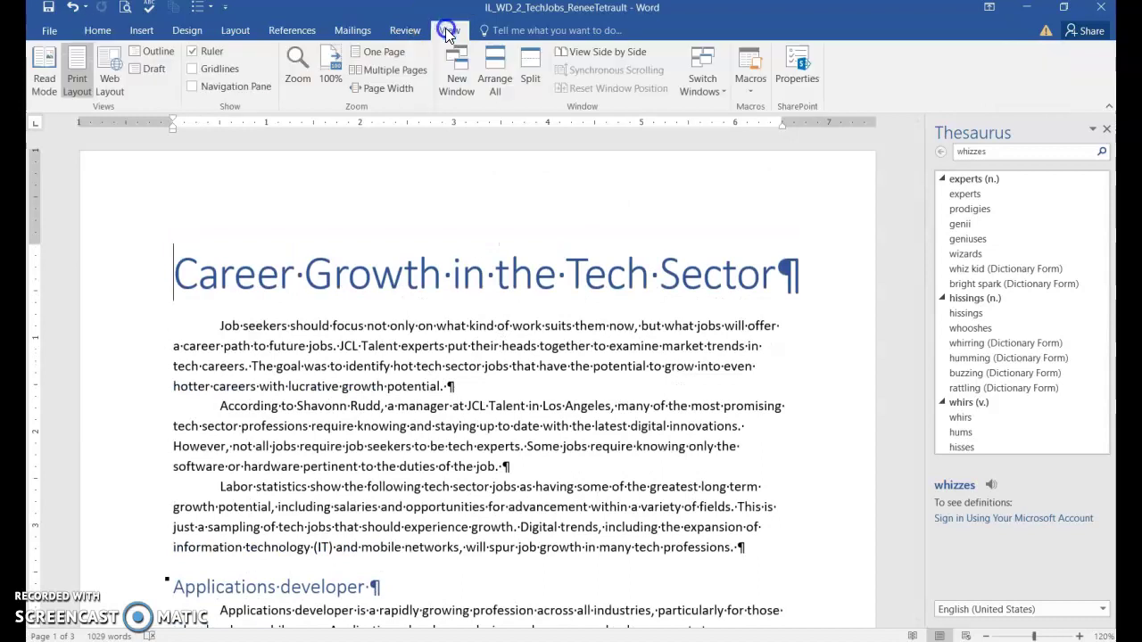
pyautogui.click(380, 52)
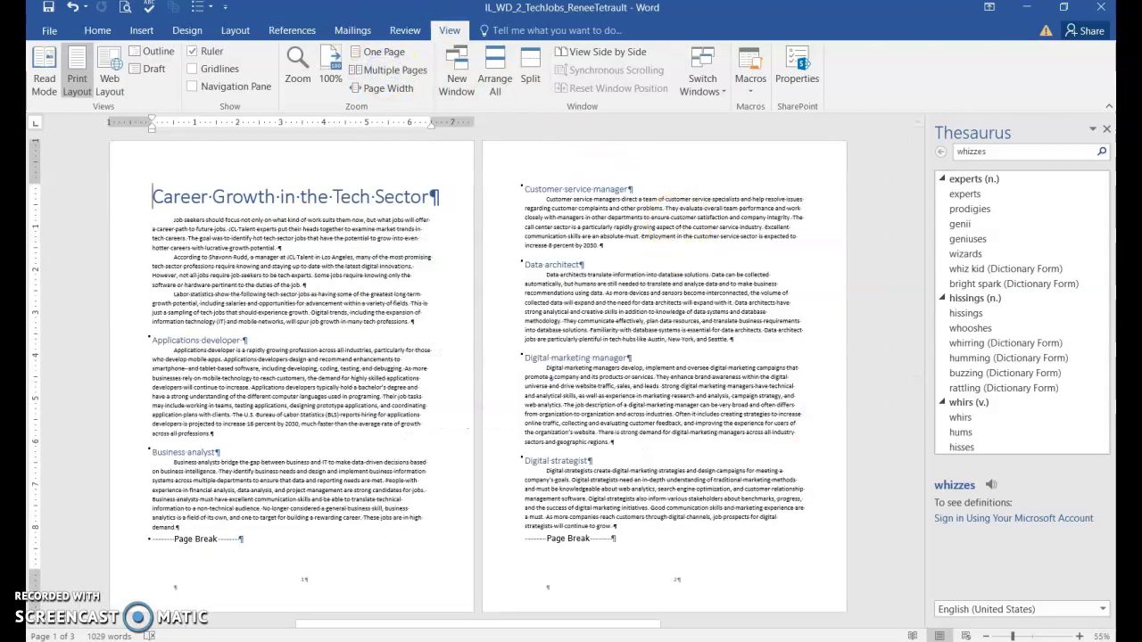
pyautogui.click(1106, 128)
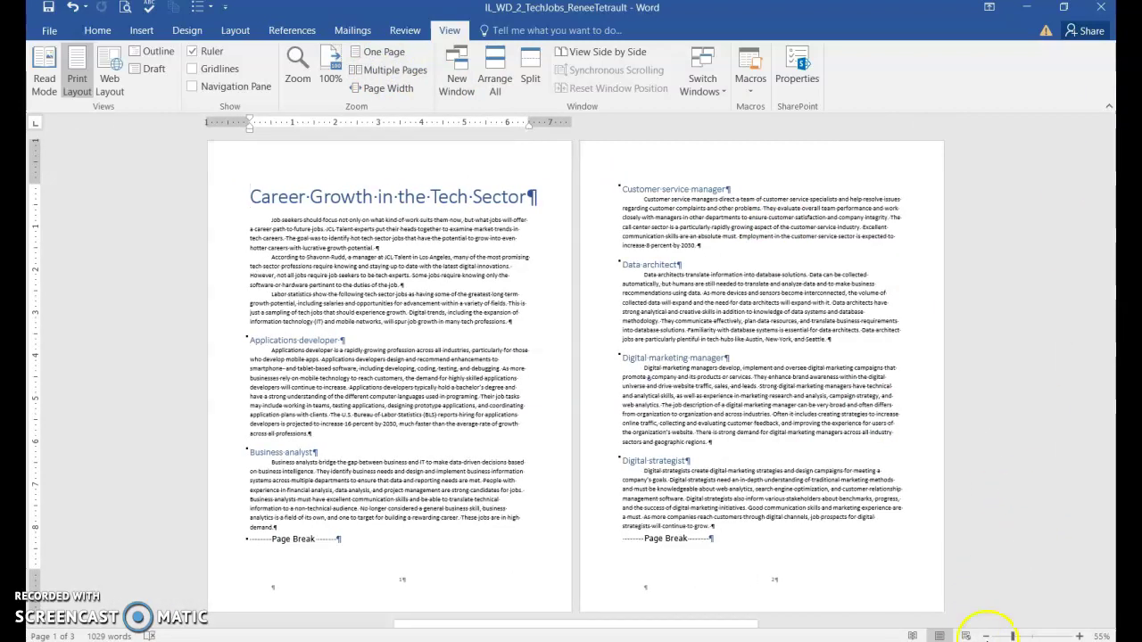
pyautogui.click(987, 636)
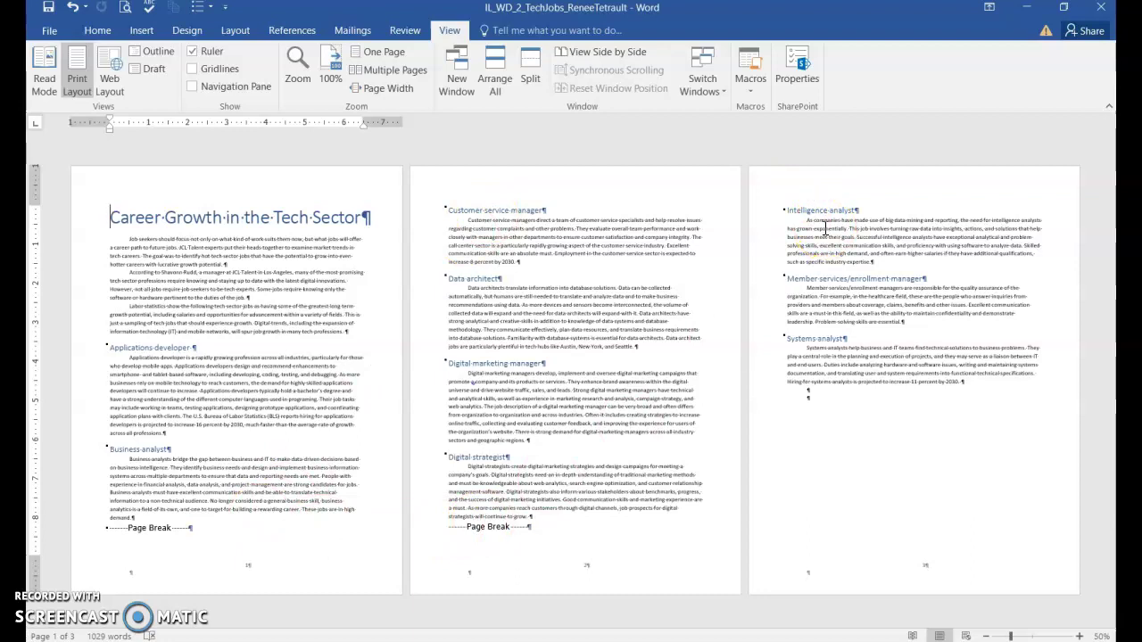
pyautogui.click(372, 89)
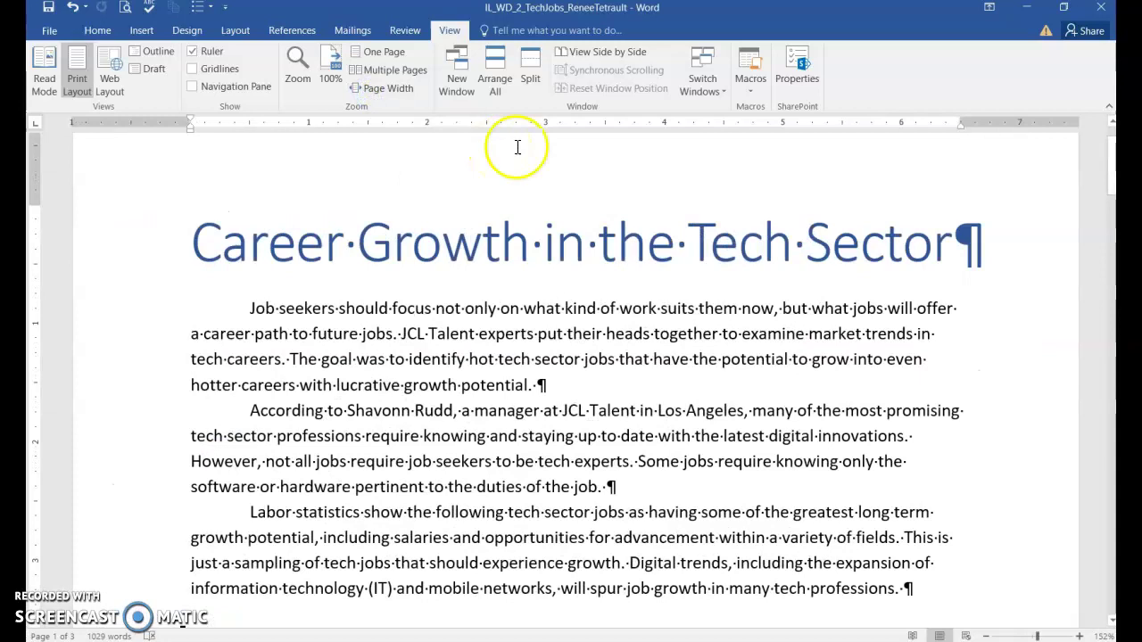
# - Insert a Blank header containing the text "Career Growth in the Tech Sector"
pyautogui.click(138, 32)
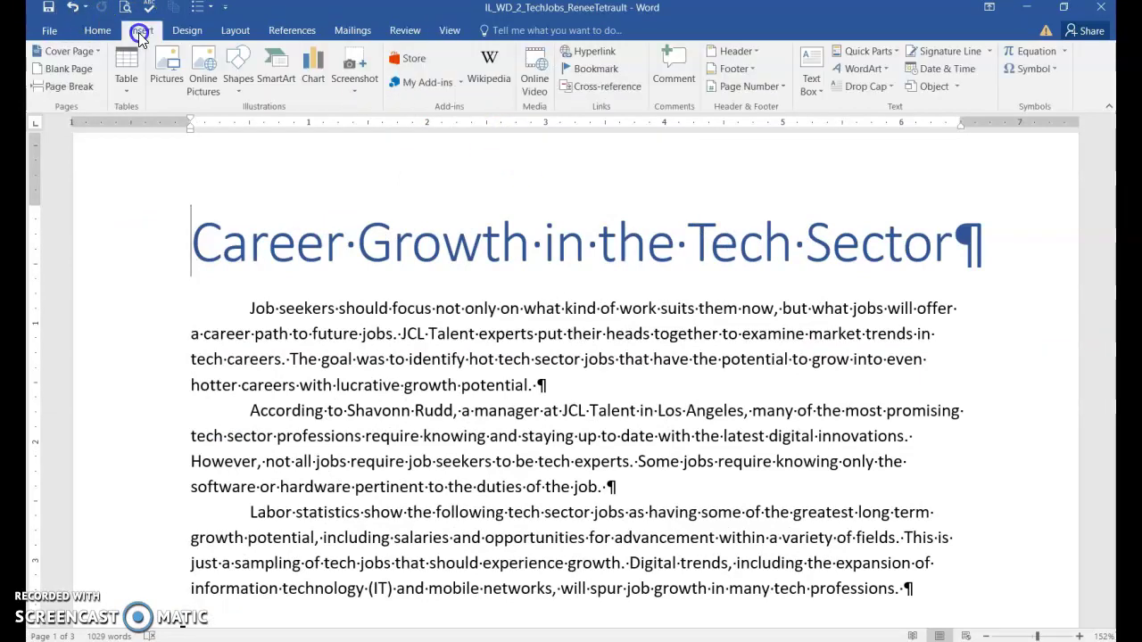
pyautogui.click(749, 52)
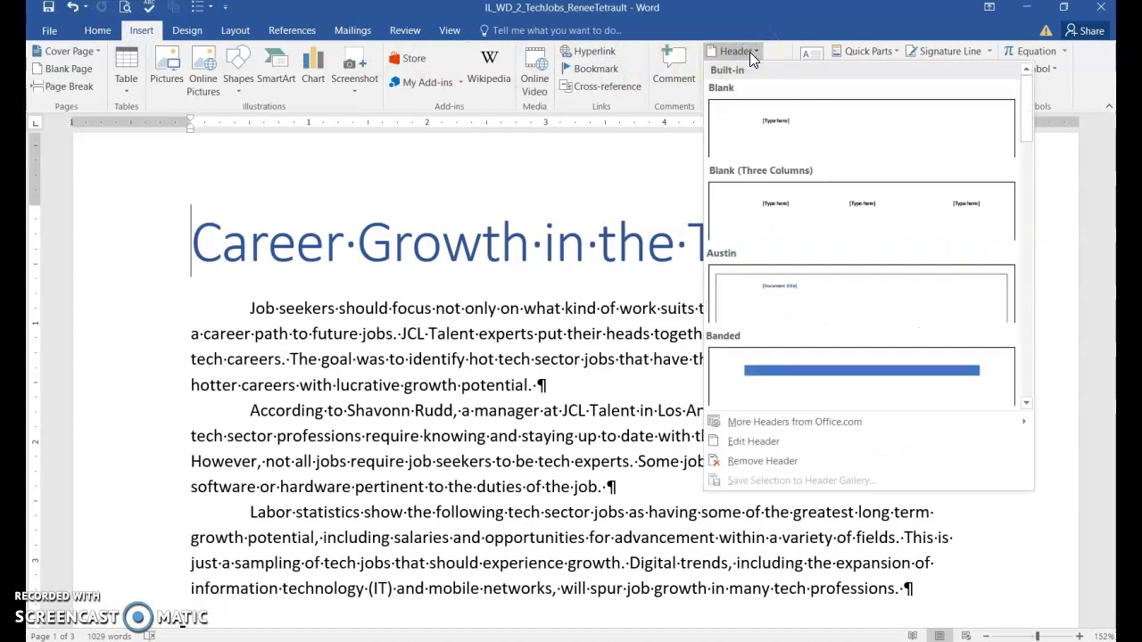
pyautogui.scroll(-10, 939, 275)
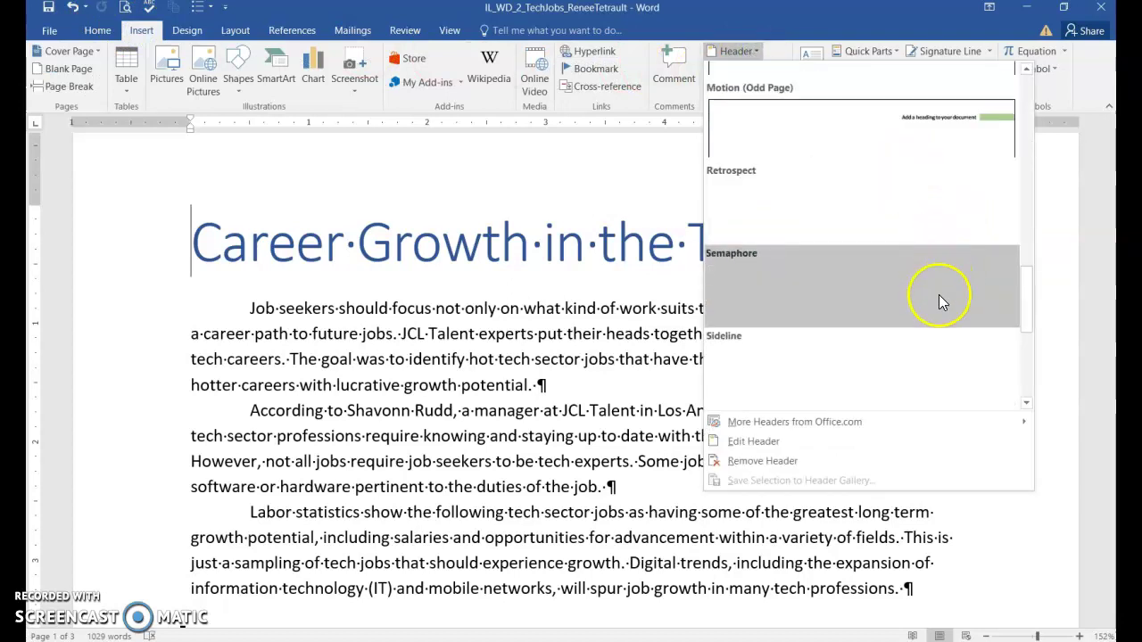
pyautogui.scroll(5, 938, 309)
pyautogui.scroll(8, 938, 310)
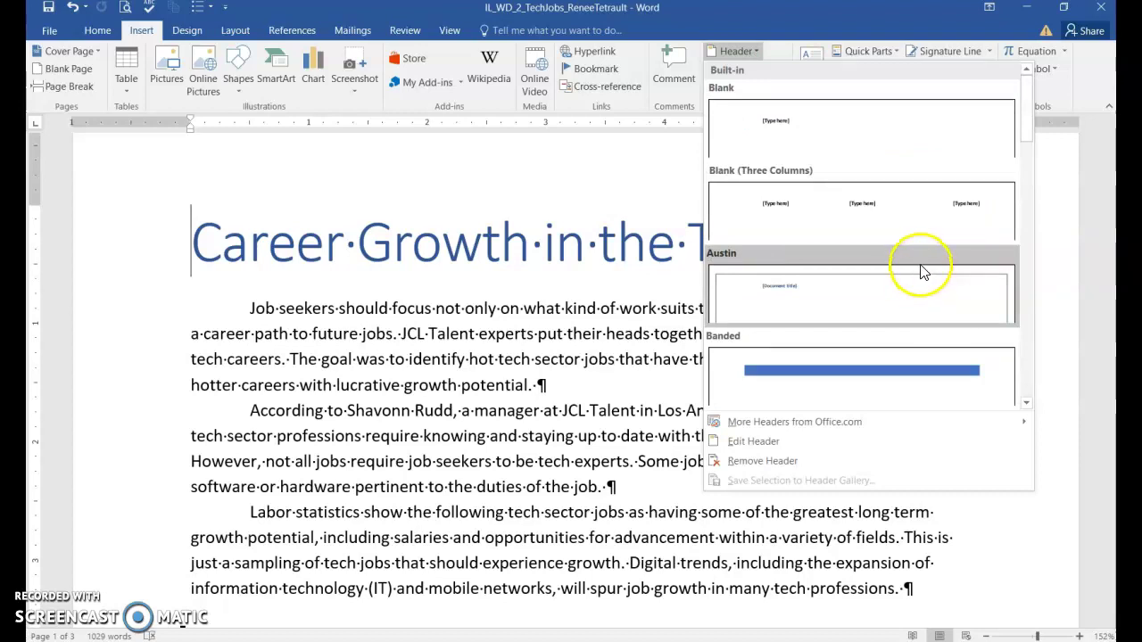
pyautogui.click(820, 120)
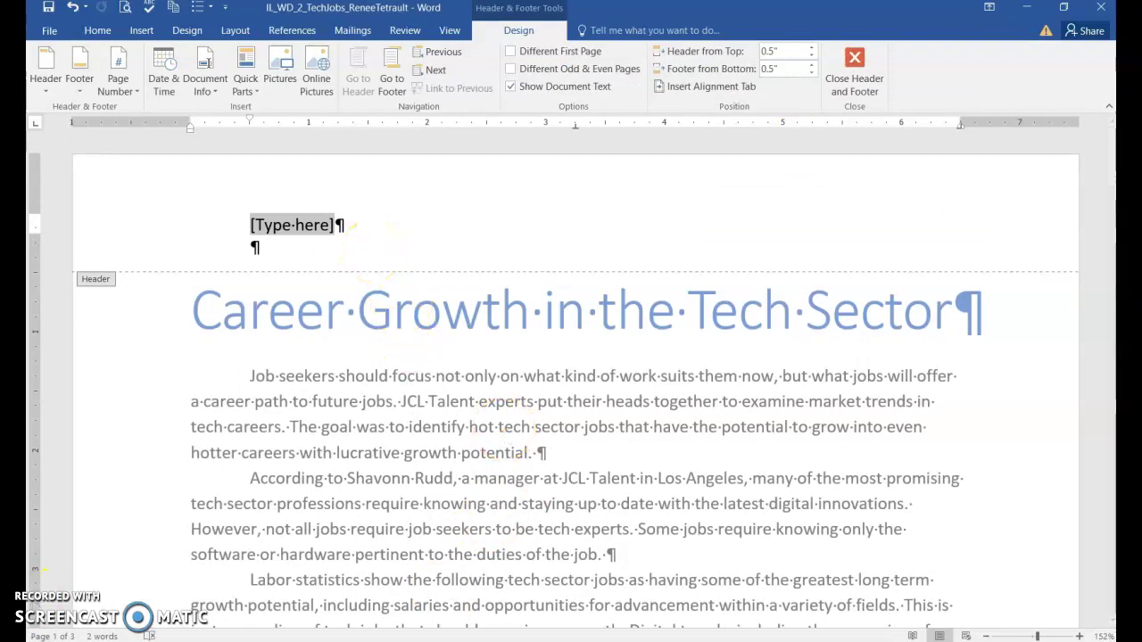
pyautogui.write('Career Growth in the Tech Sector')
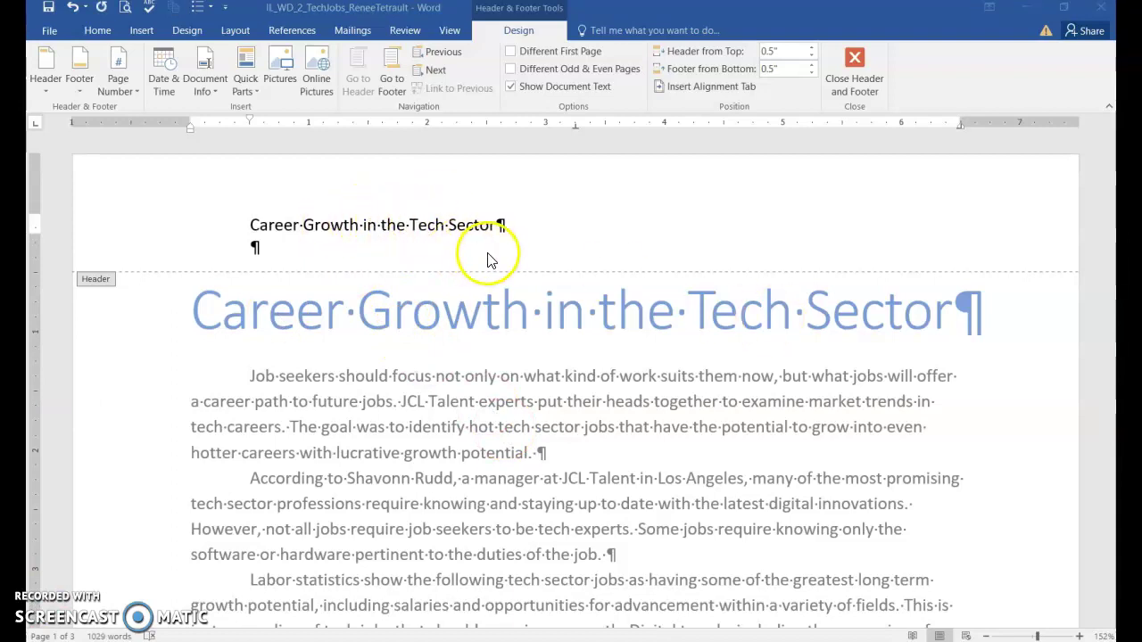
# - Apply the title's dark blue font color to the header text and center it
pyautogui.scroll(-10, 535, 387)
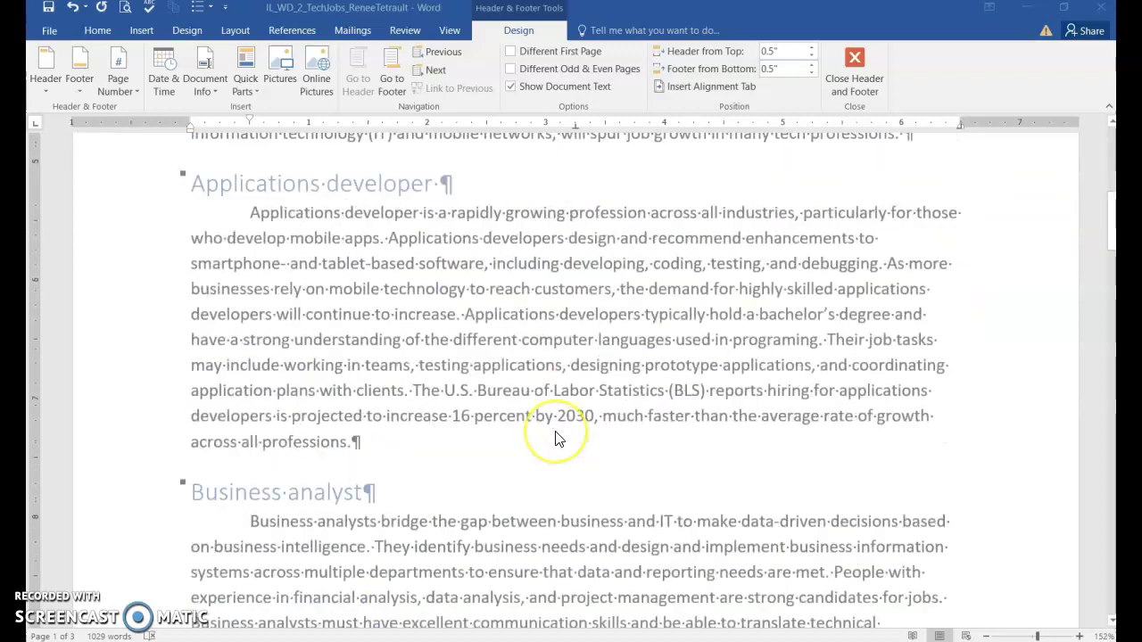
pyautogui.scroll(-15, 559, 439)
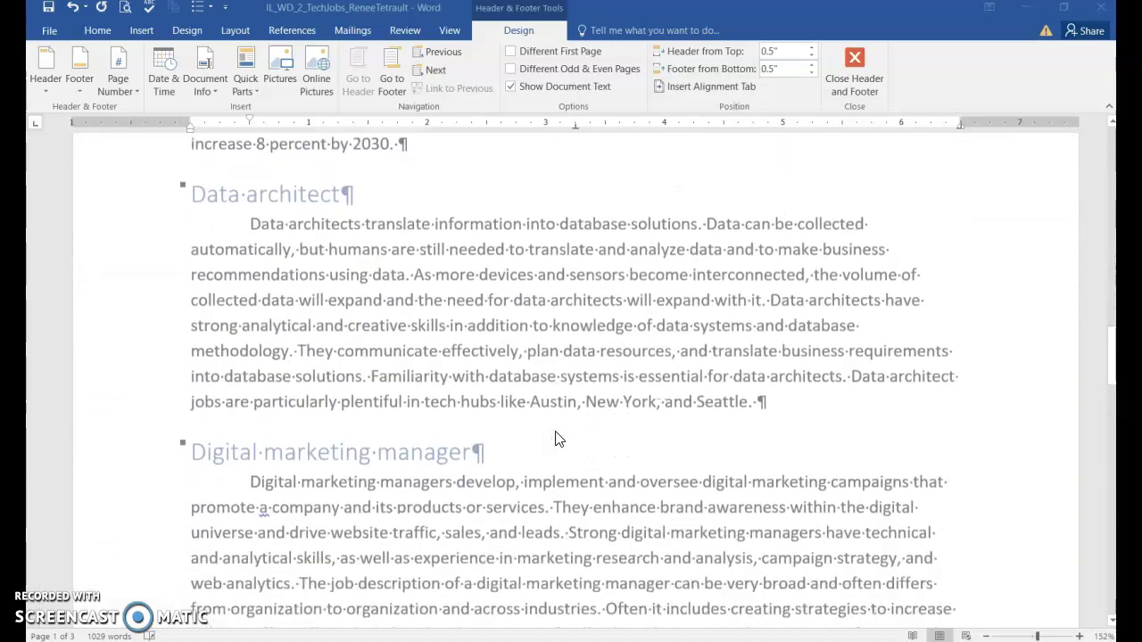
pyautogui.scroll(15, 555, 437)
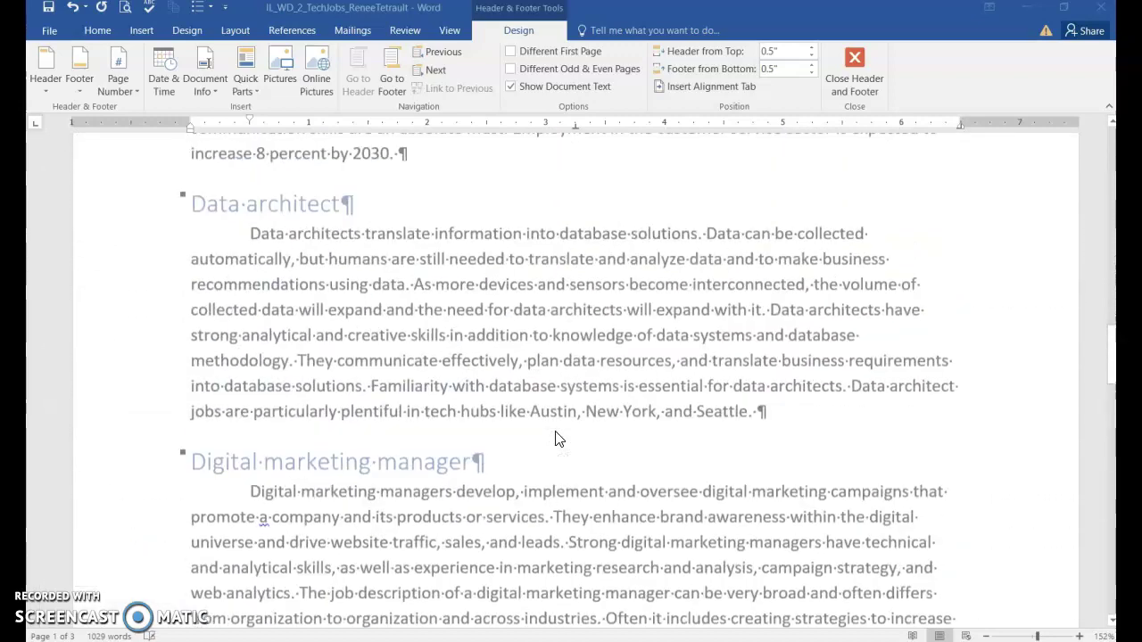
pyautogui.scroll(15, 555, 438)
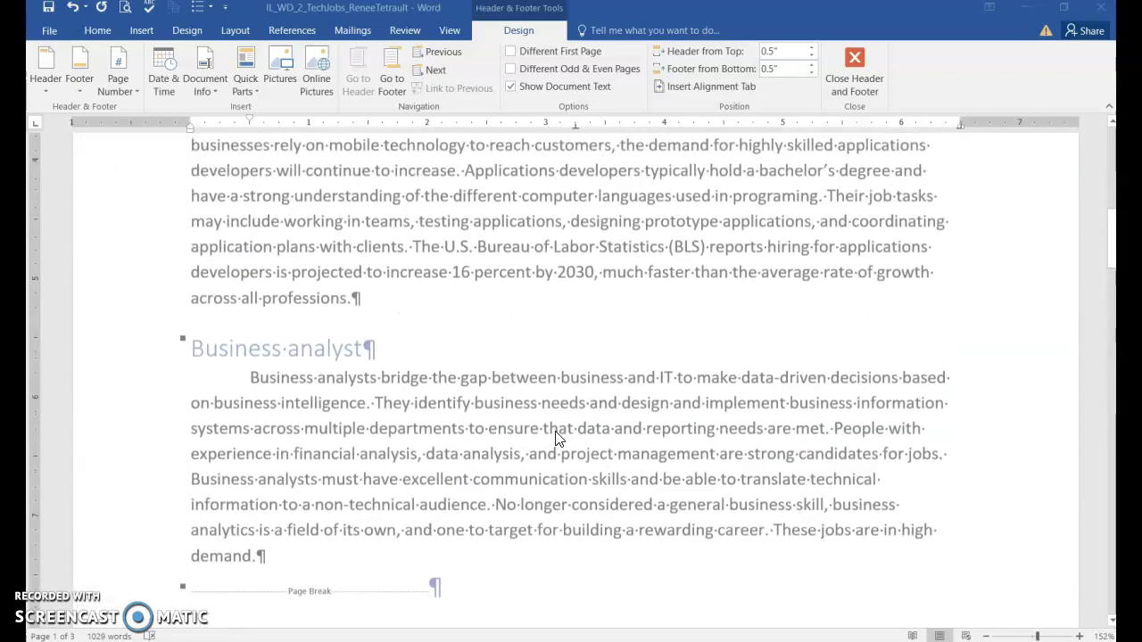
pyautogui.moveTo(293, 227); pyautogui.dragTo(250, 224)
pyautogui.moveTo(330, 221); pyautogui.dragTo(500, 228)
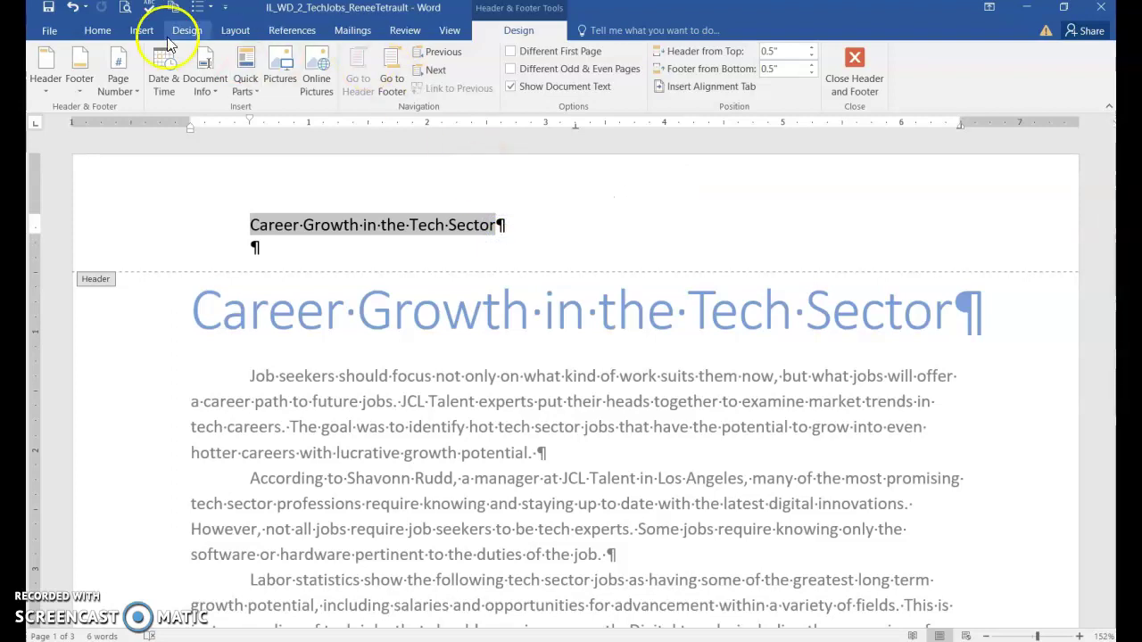
pyautogui.click(96, 31)
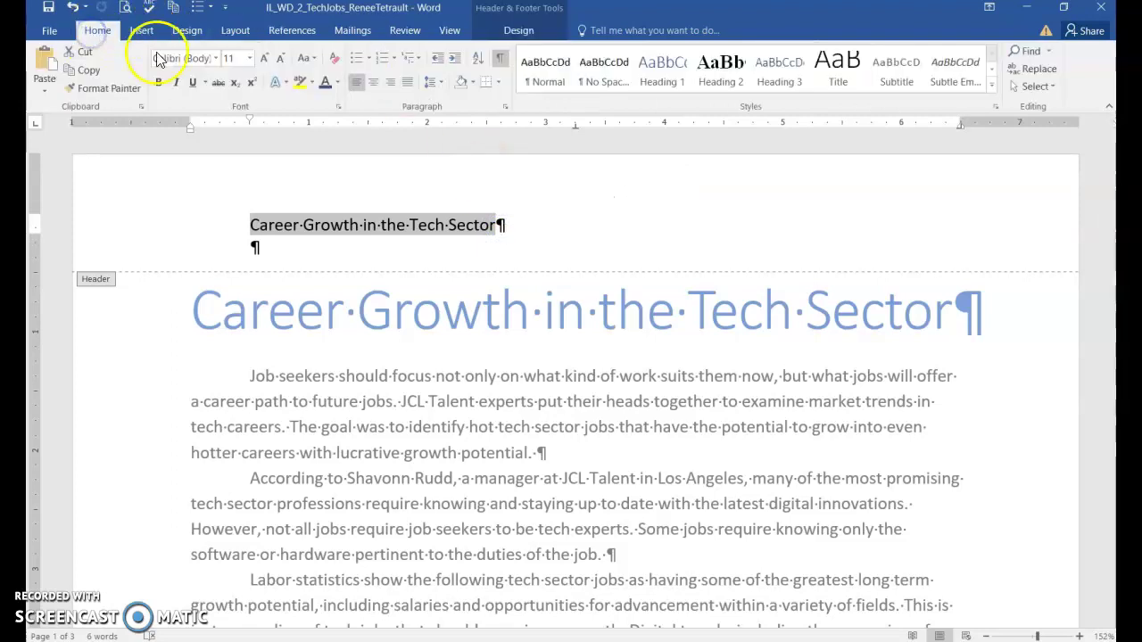
pyautogui.click(322, 84)
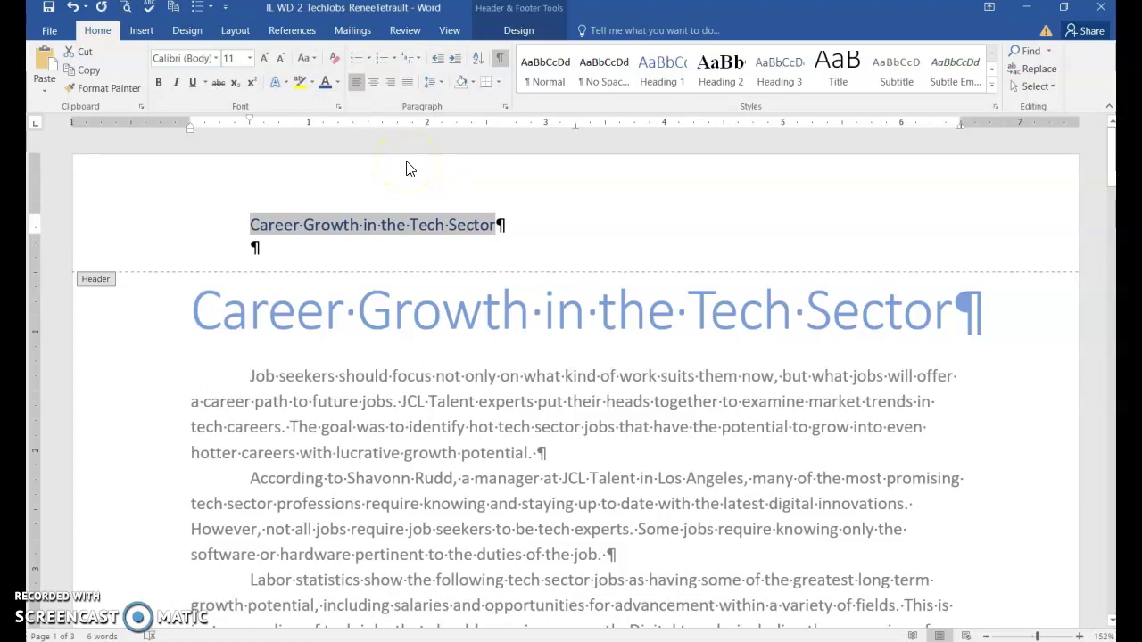
pyautogui.click(374, 84)
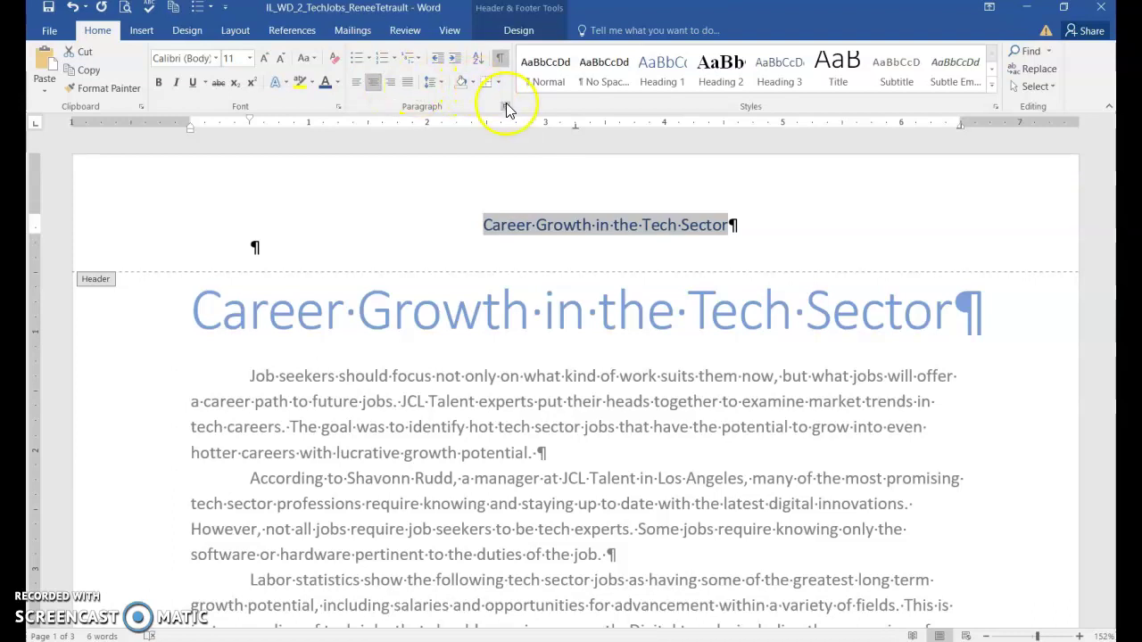
# - Add a bottom border below the header text "Career Growth in the Tech Sector"
pyautogui.click(584, 226)
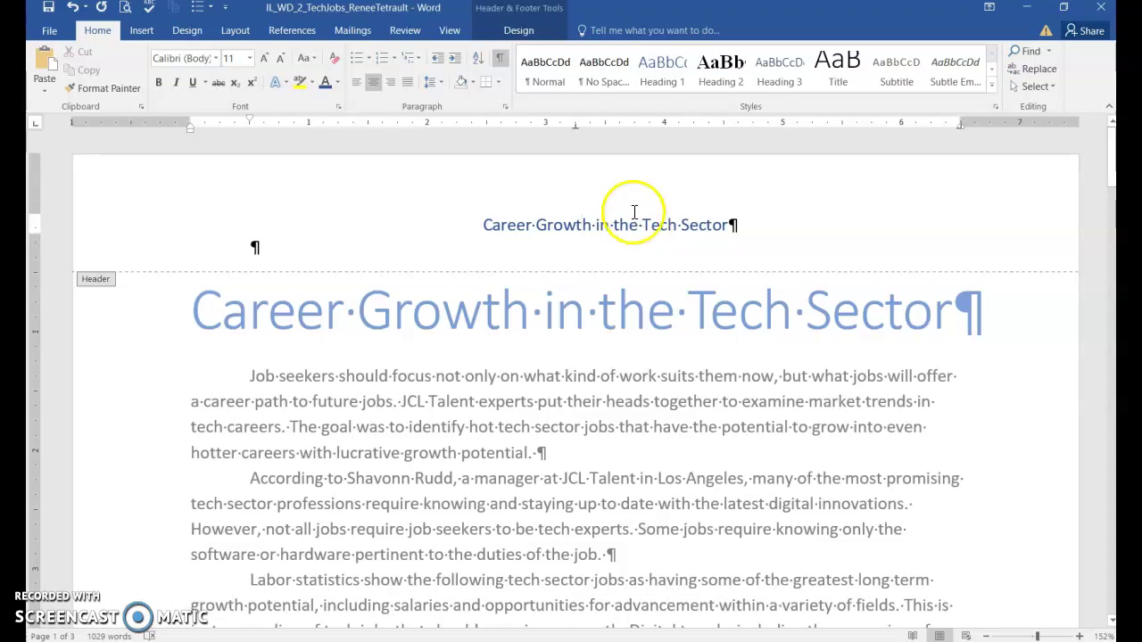
pyautogui.click(499, 83)
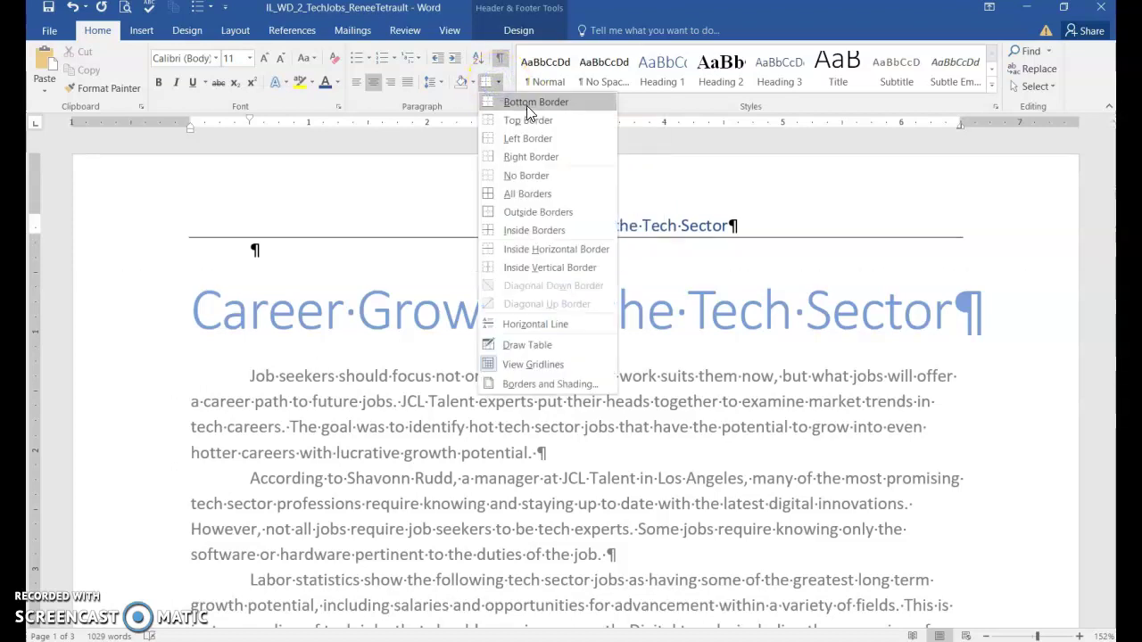
pyautogui.click(526, 105)
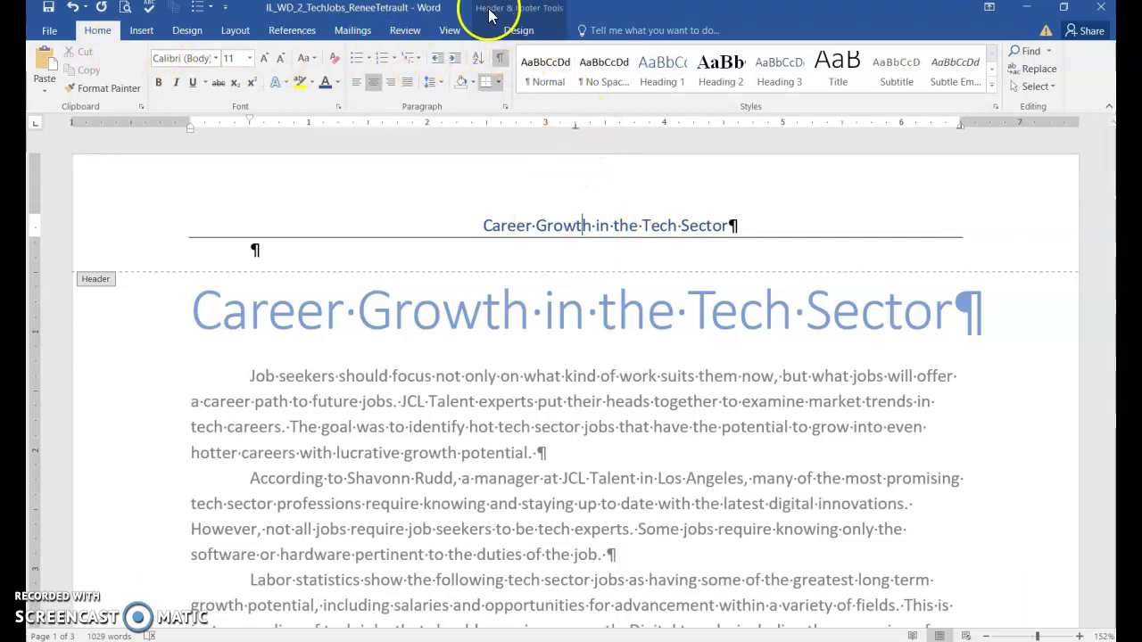
# - Color the footer page number the same dark blue as the header text, close the footer, and return to the document start
pyautogui.click(528, 32)
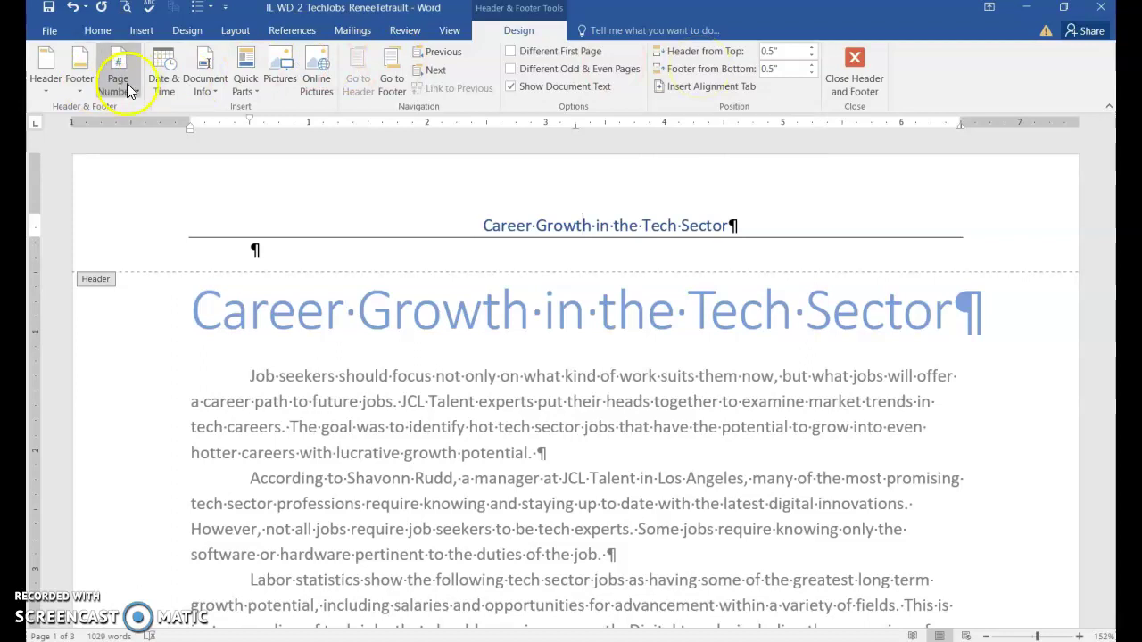
pyautogui.click(390, 84)
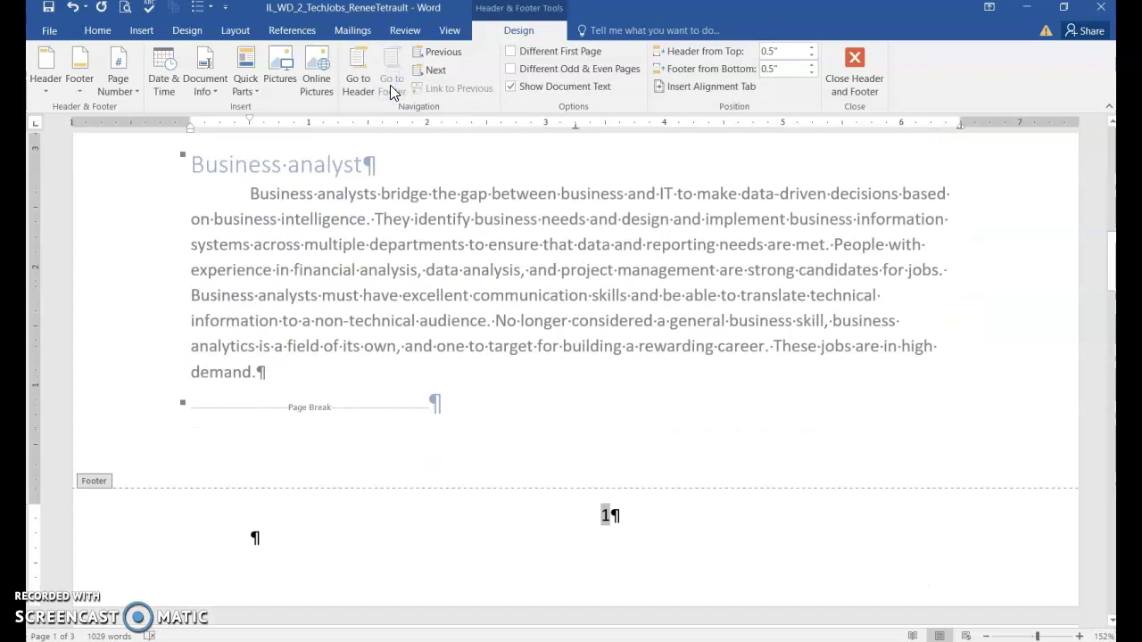
pyautogui.click(605, 516)
pyautogui.doubleClick(605, 515)
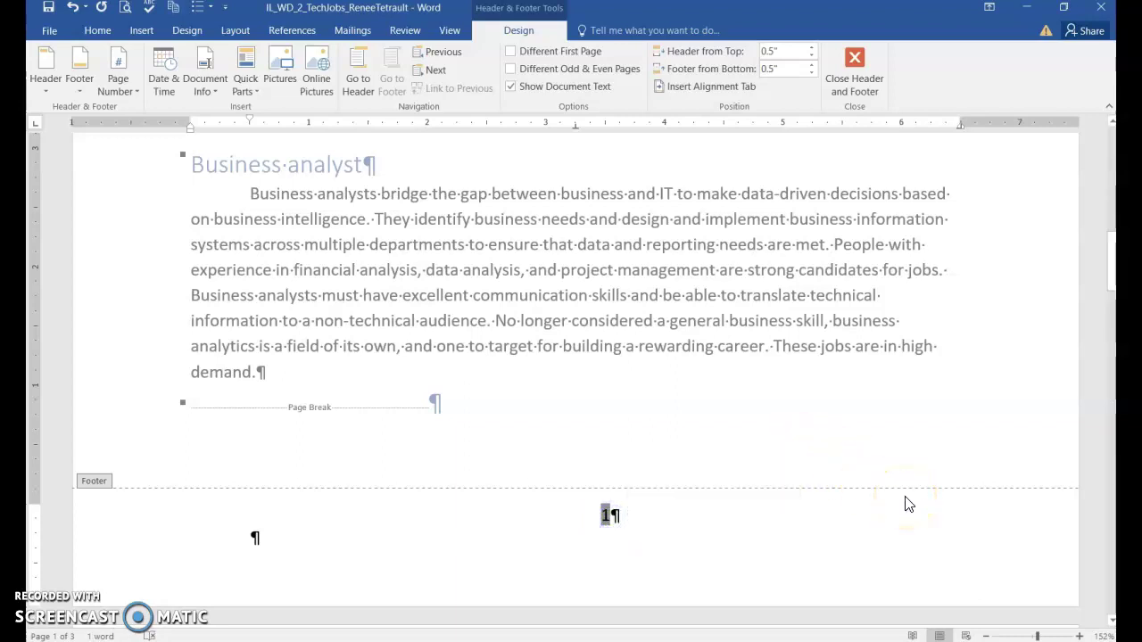
pyautogui.click(101, 31)
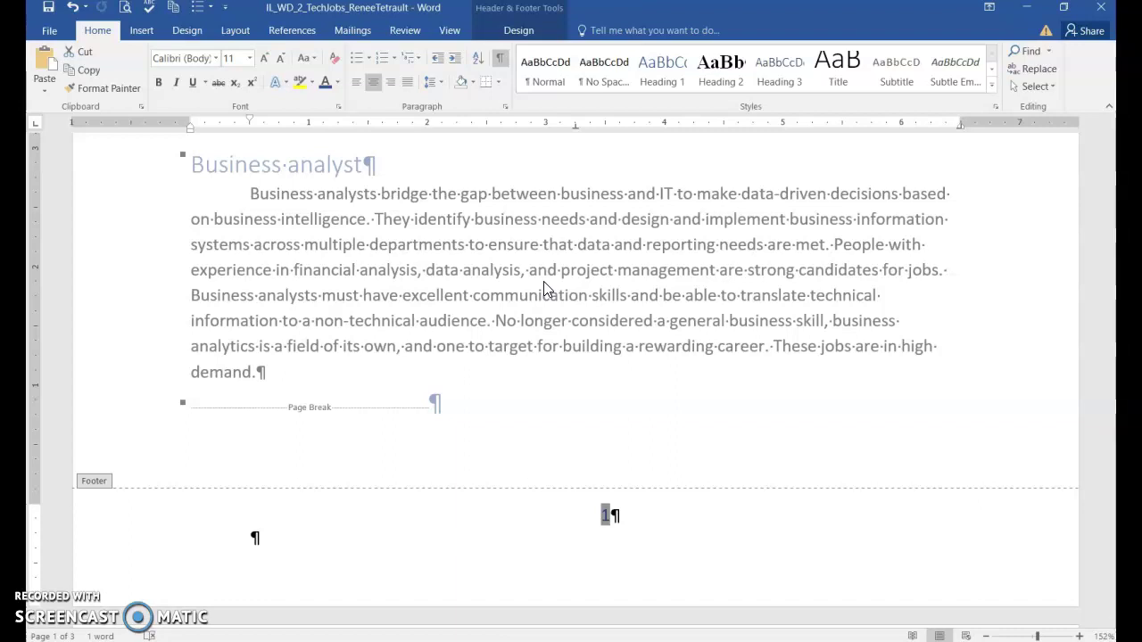
pyautogui.click(523, 522)
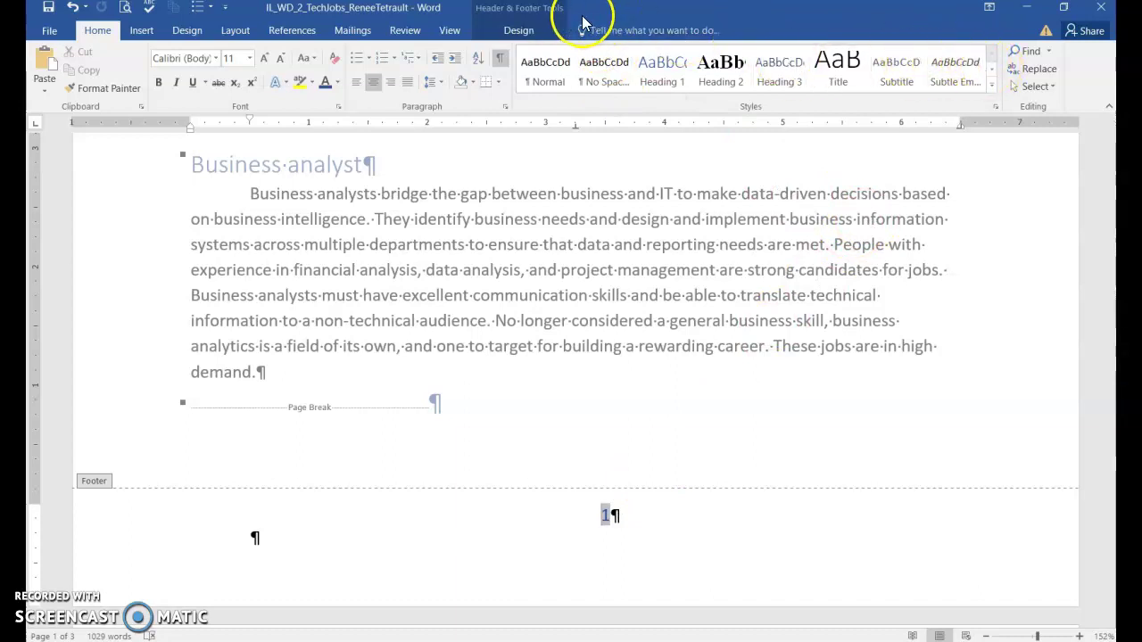
pyautogui.click(516, 31)
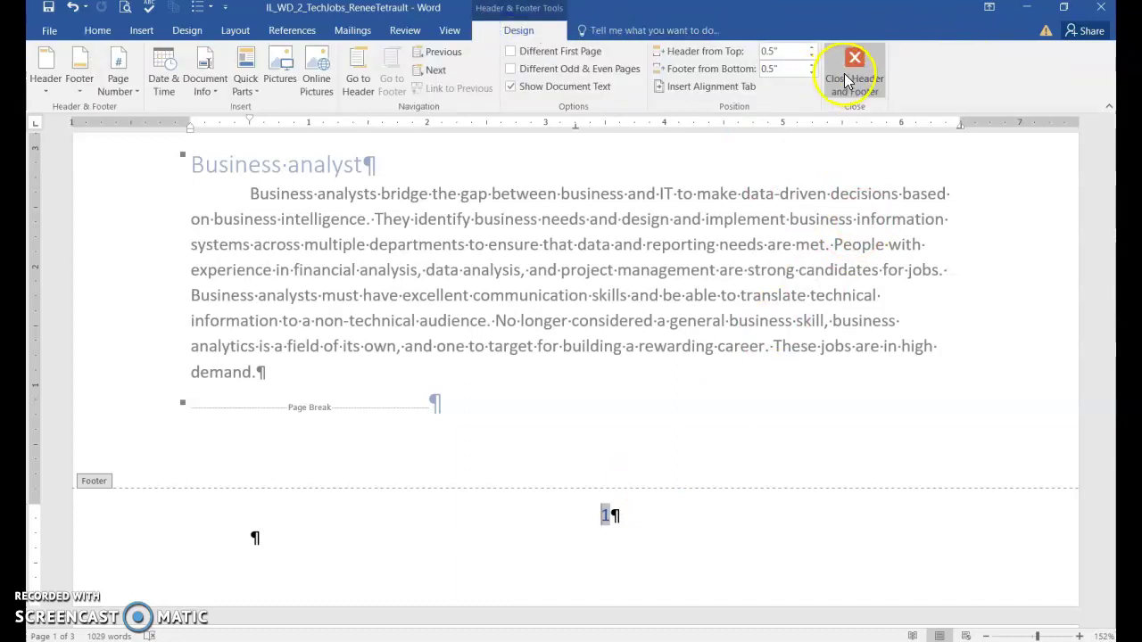
pyautogui.doubleClick(578, 244)
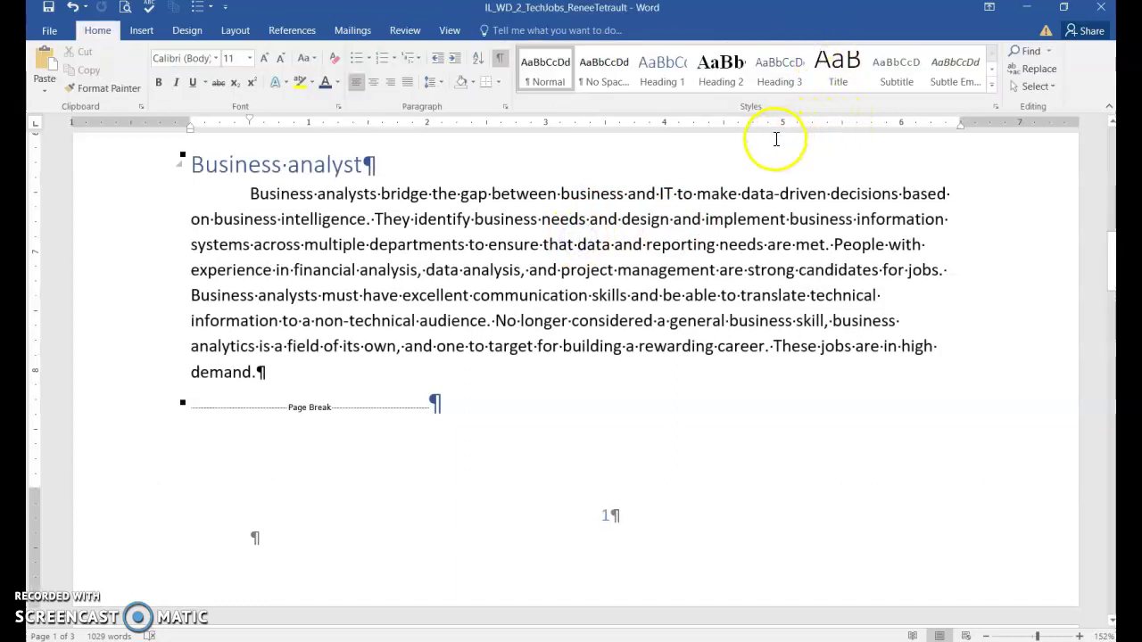
pyautogui.hotkey('ctrl', 'Home')
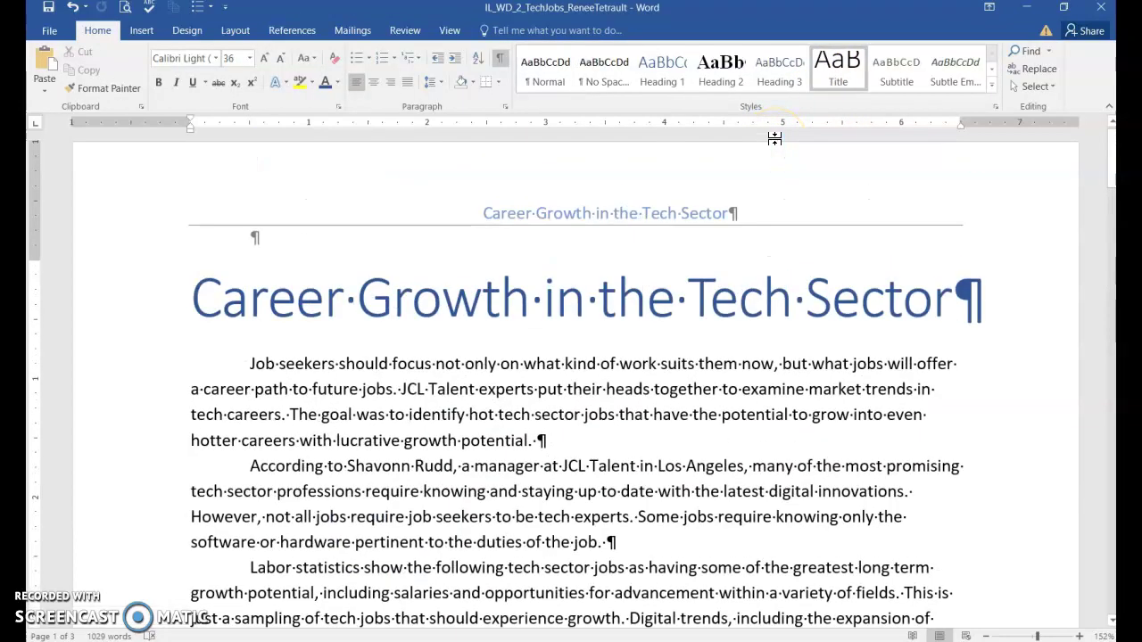
pyautogui.click(678, 211)
pyautogui.click(701, 214)
pyautogui.click(603, 214)
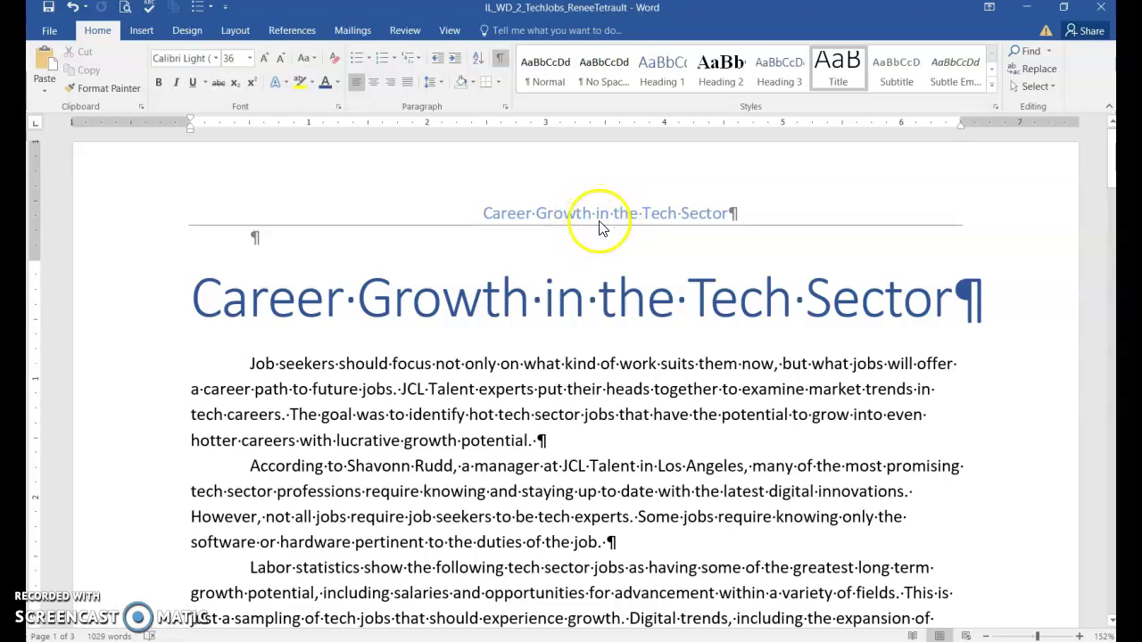
pyautogui.click(143, 31)
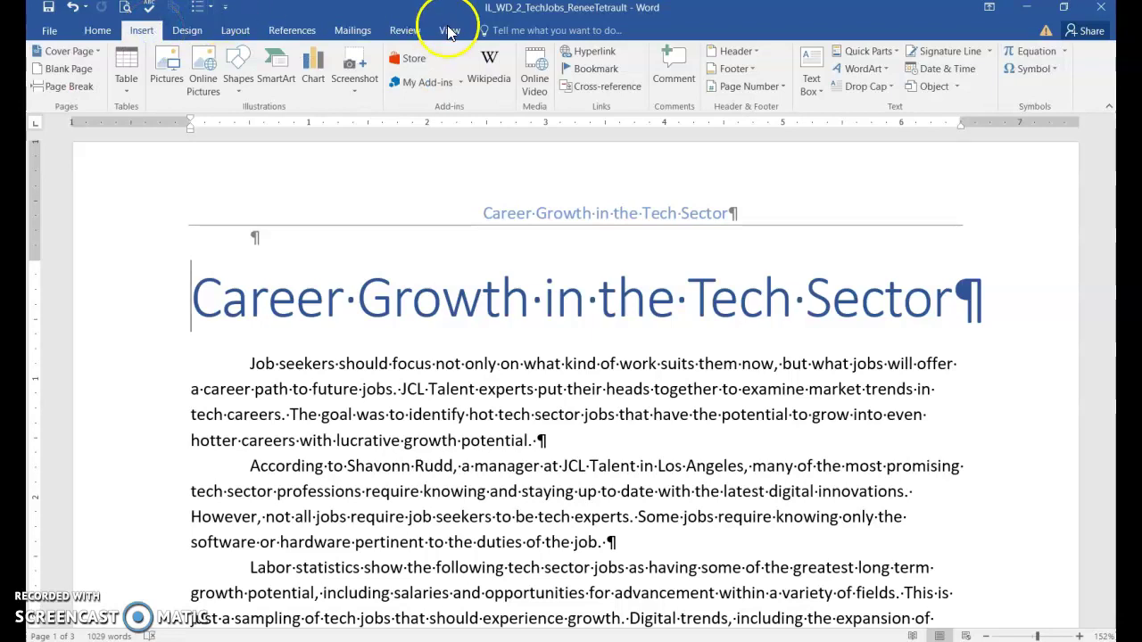
pyautogui.click(676, 58)
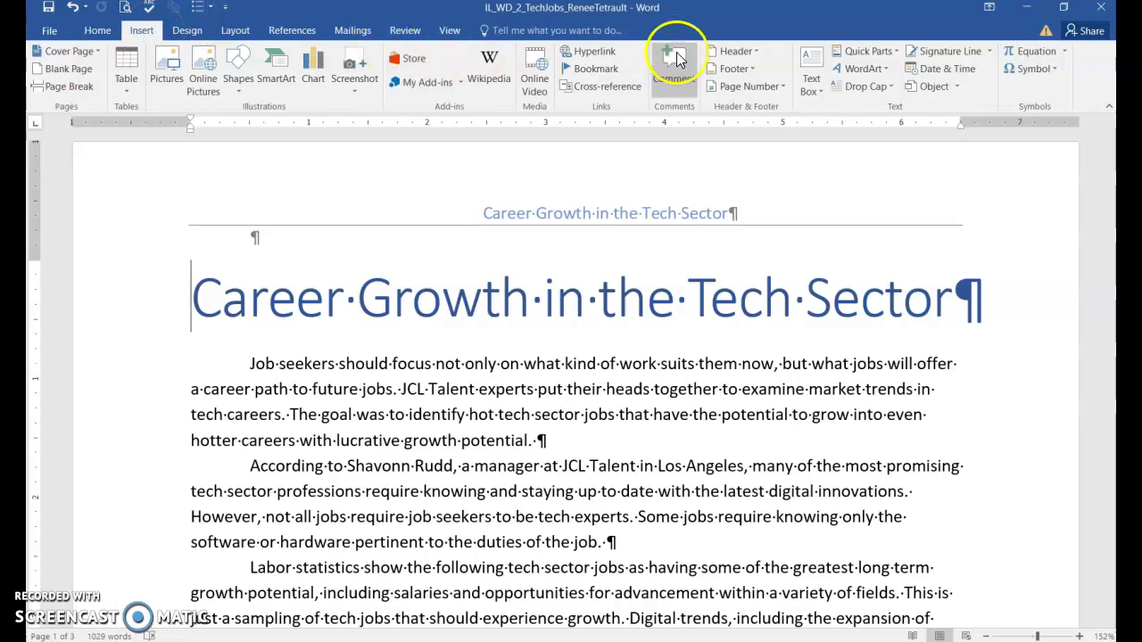
pyautogui.click(747, 53)
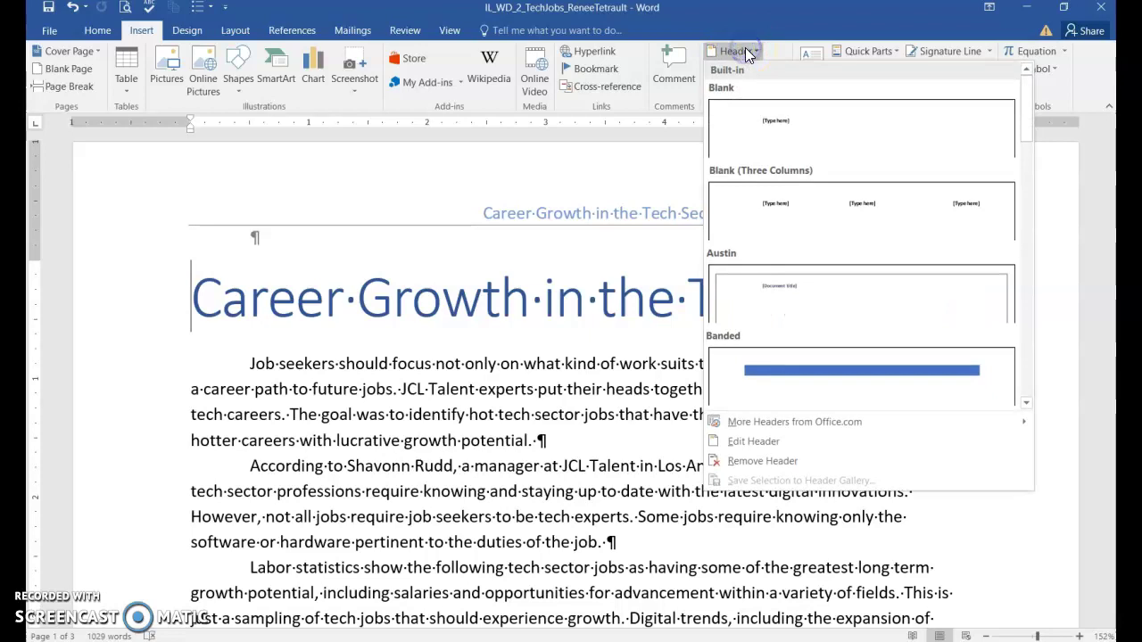
pyautogui.click(749, 470)
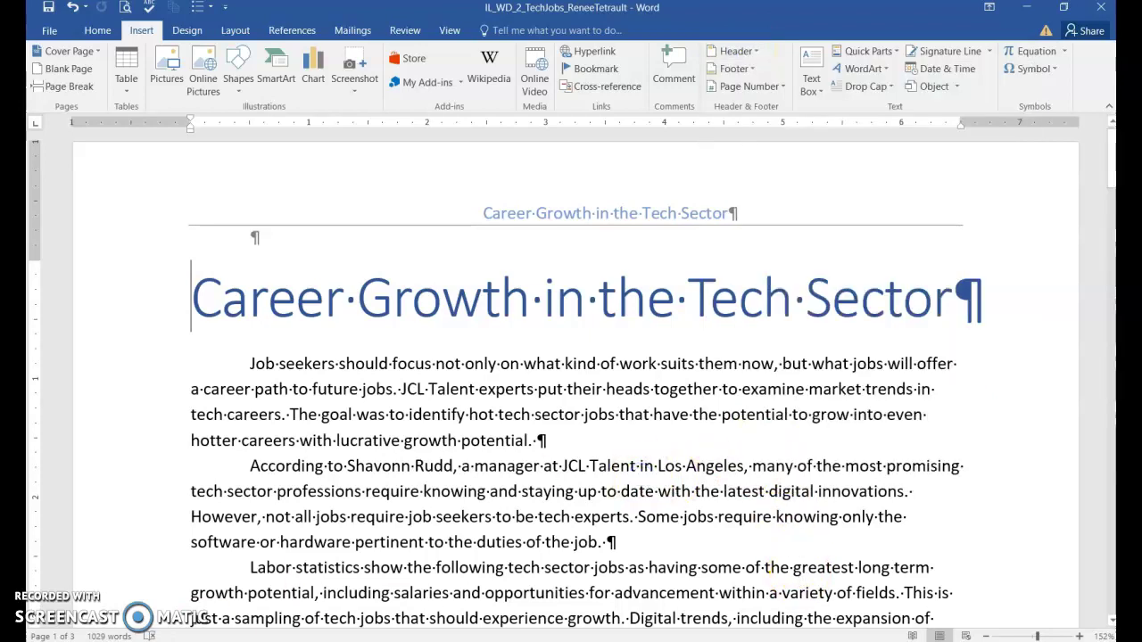
pyautogui.click(622, 308)
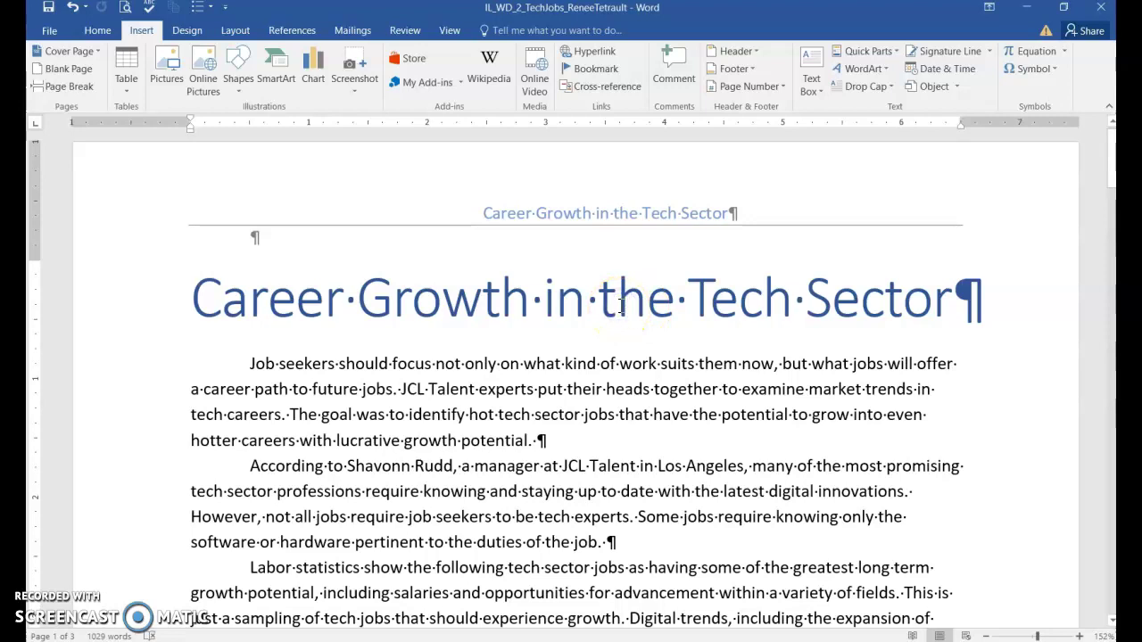
# - Give the first page a different header and footer, exit header and footer editing, and hide the formatting marks
pyautogui.doubleClick(576, 198)
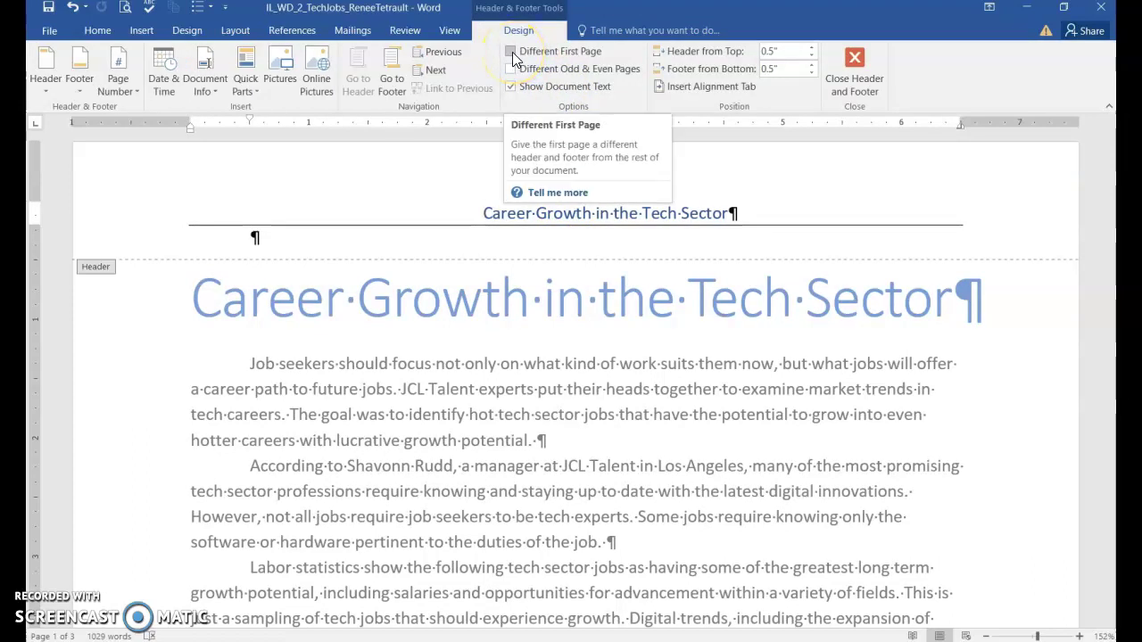
pyautogui.click(512, 53)
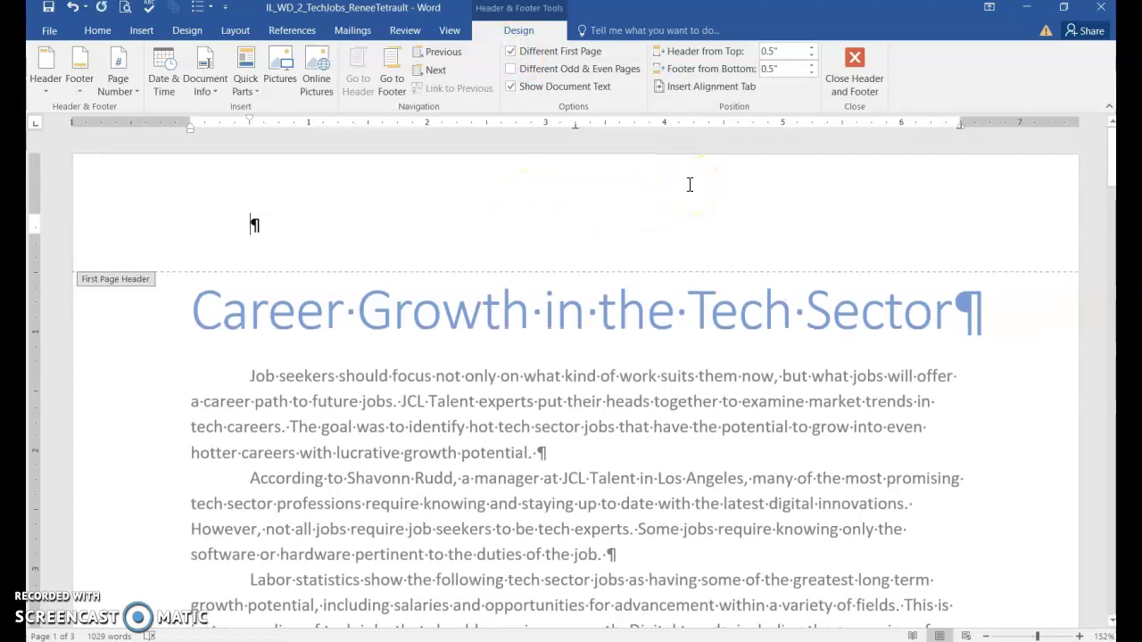
pyautogui.scroll(-5, 637, 303)
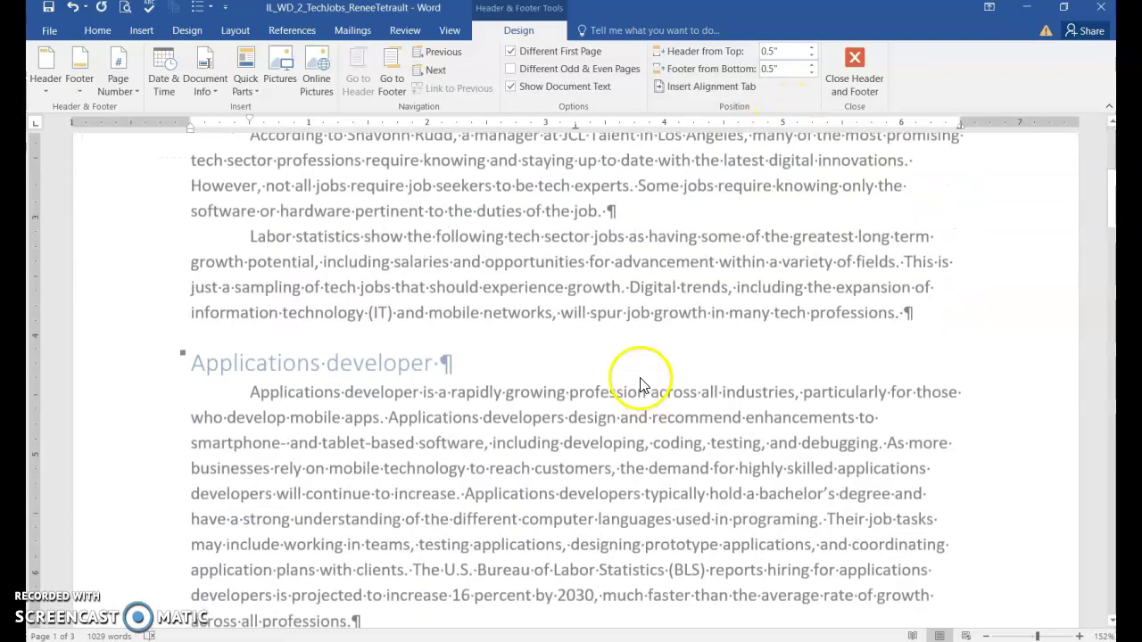
pyautogui.scroll(-10, 640, 384)
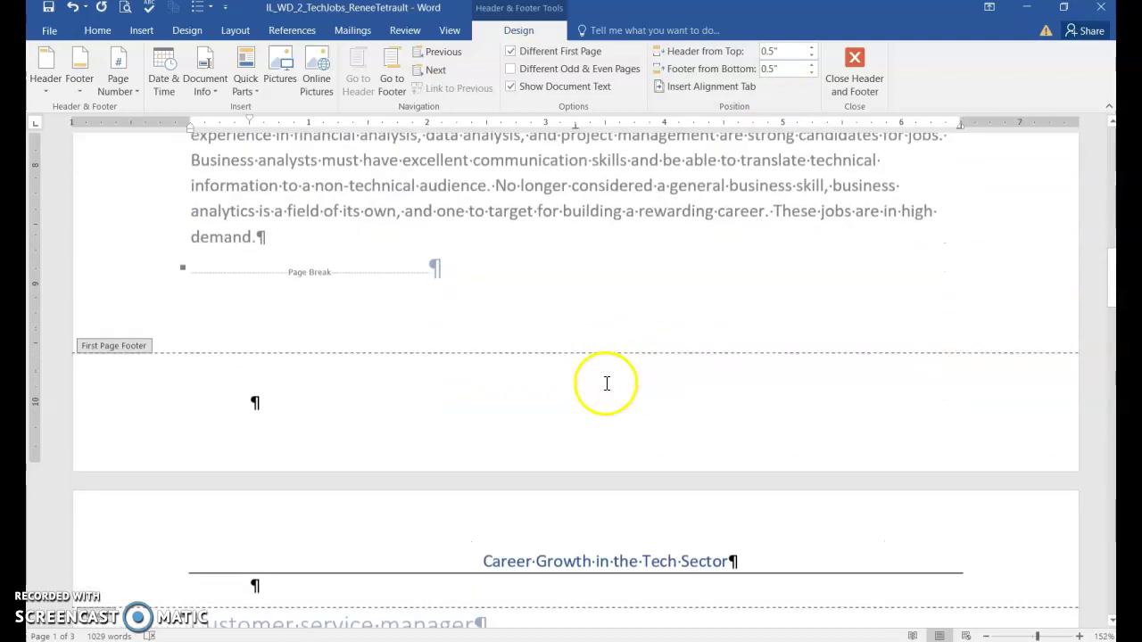
pyautogui.scroll(-7, 606, 384)
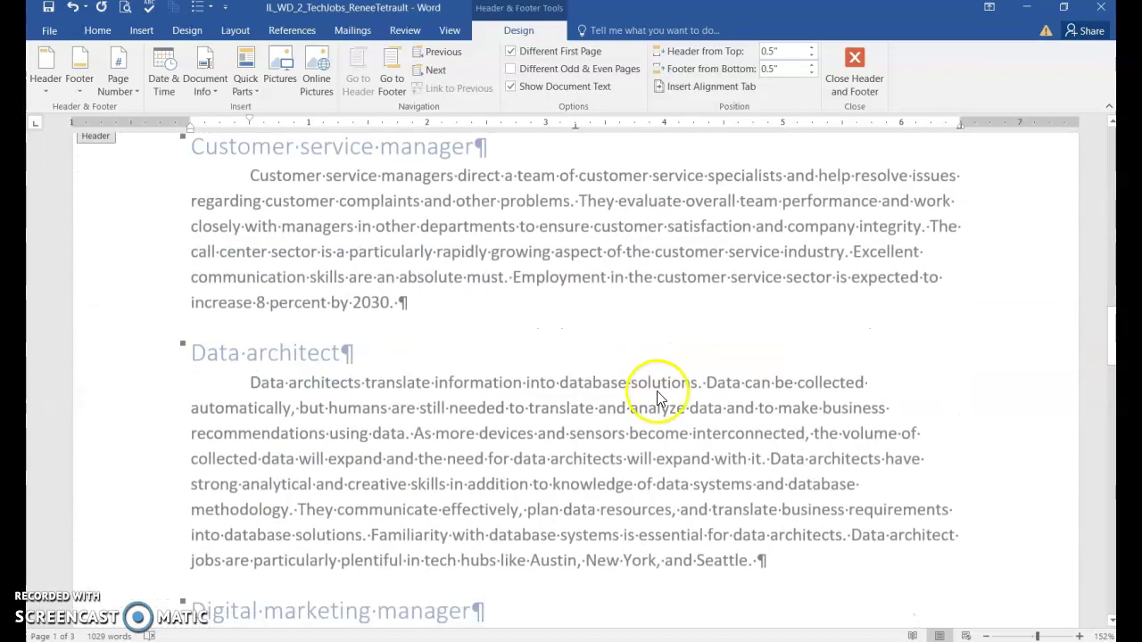
pyautogui.scroll(-10, 658, 438)
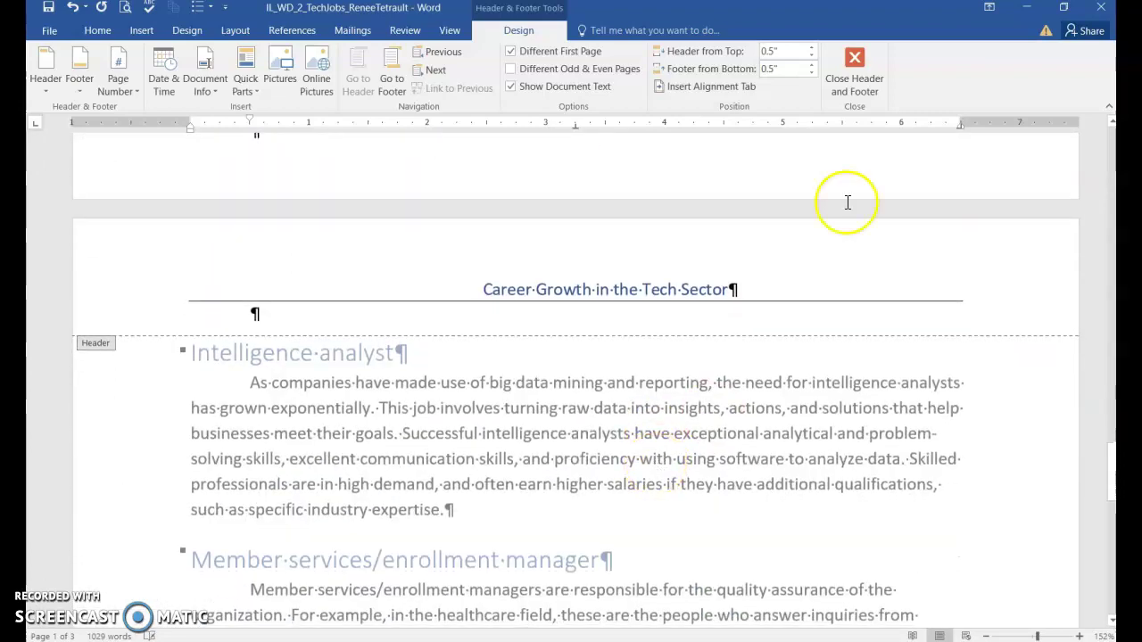
pyautogui.click(853, 67)
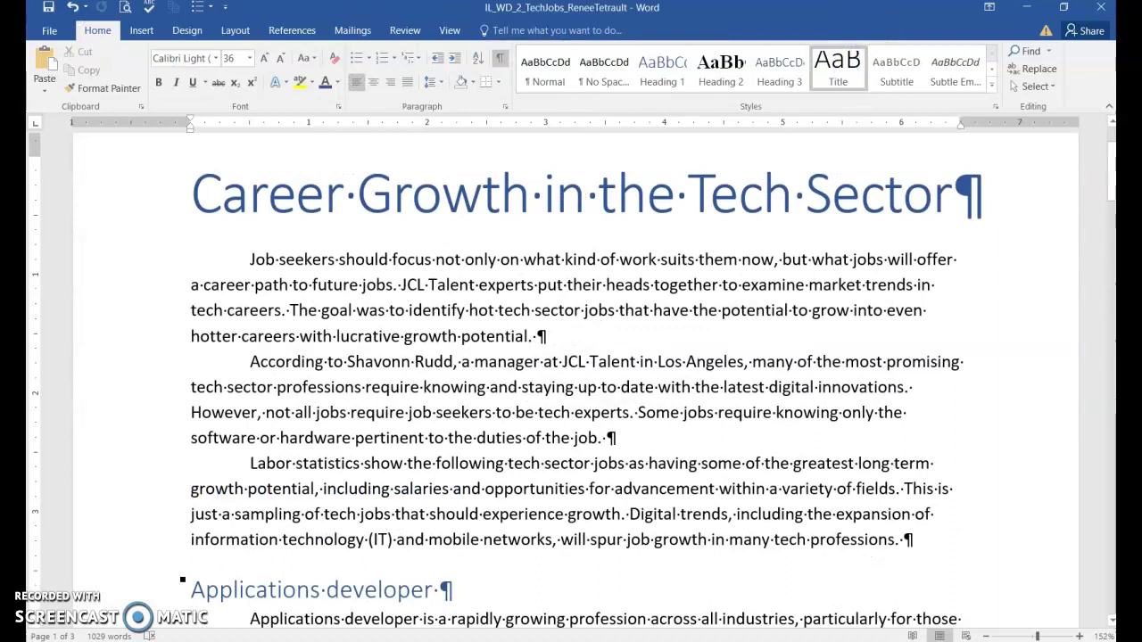
pyautogui.click(499, 58)
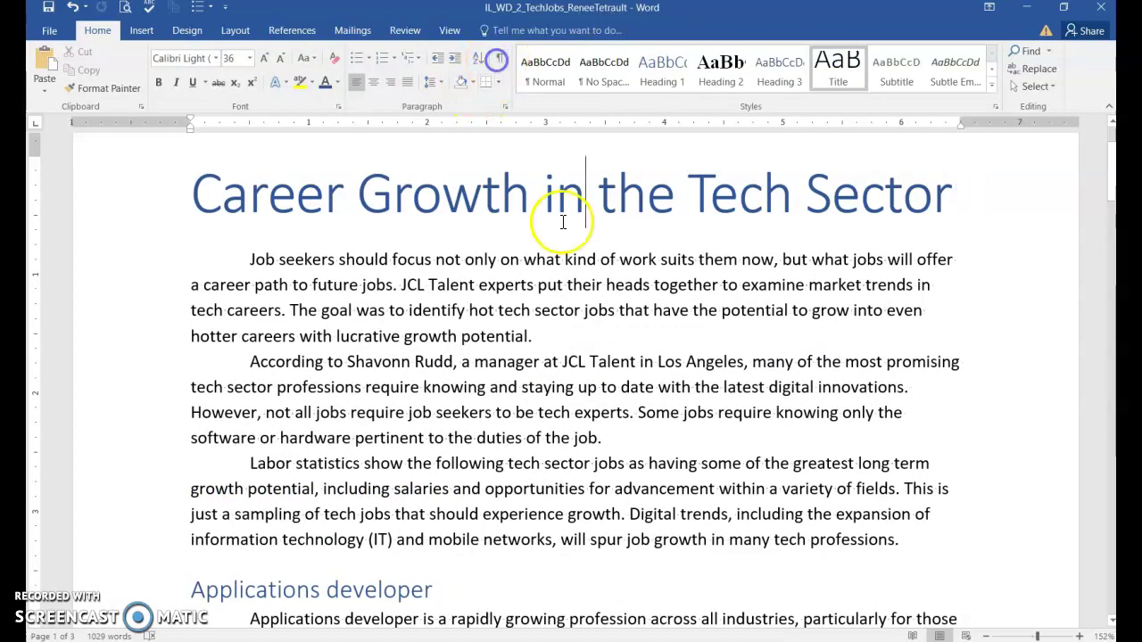
# - Insert a footnote at the end of the Business analyst paragraph reading “This position is often called “mobile applications developer.””
pyautogui.scroll(-6, 779, 460)
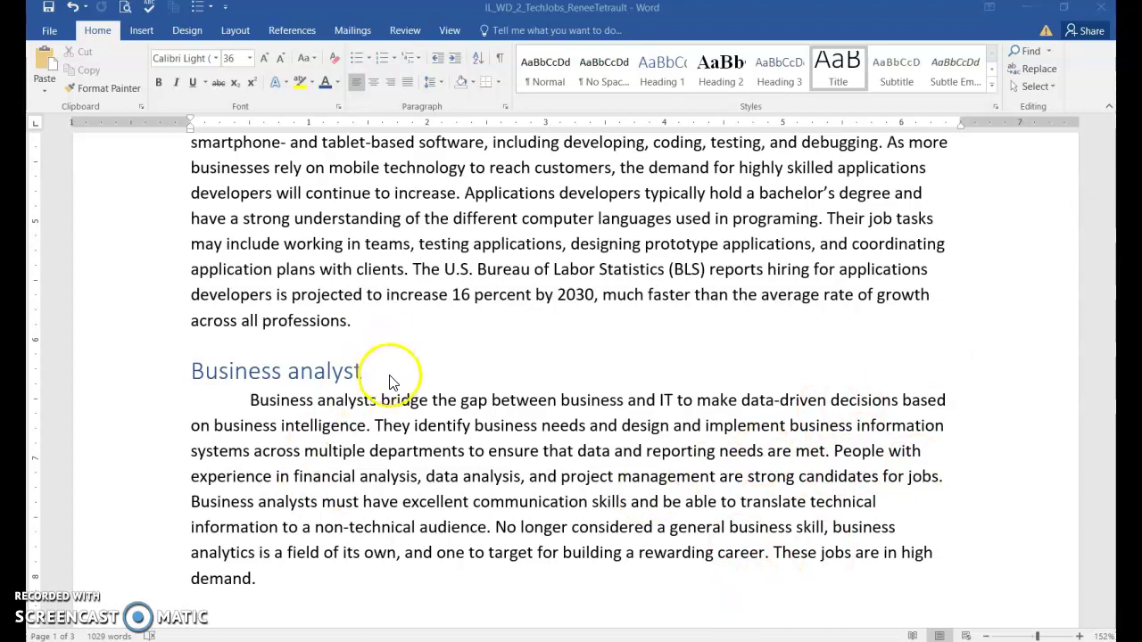
pyautogui.scroll(-1, 406, 419)
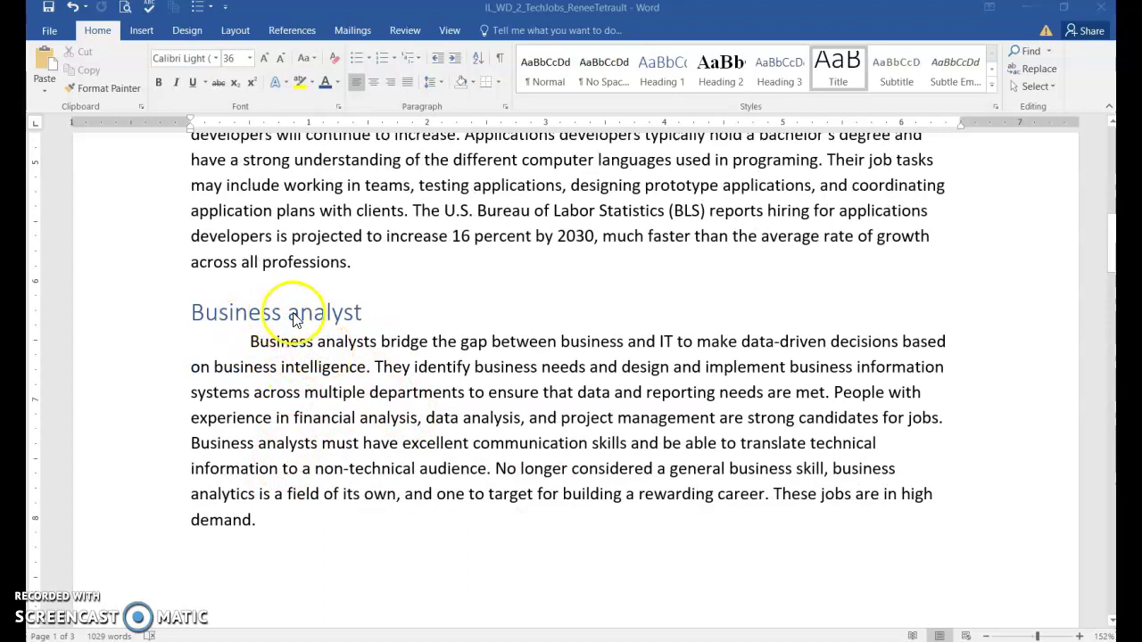
pyautogui.click(257, 520)
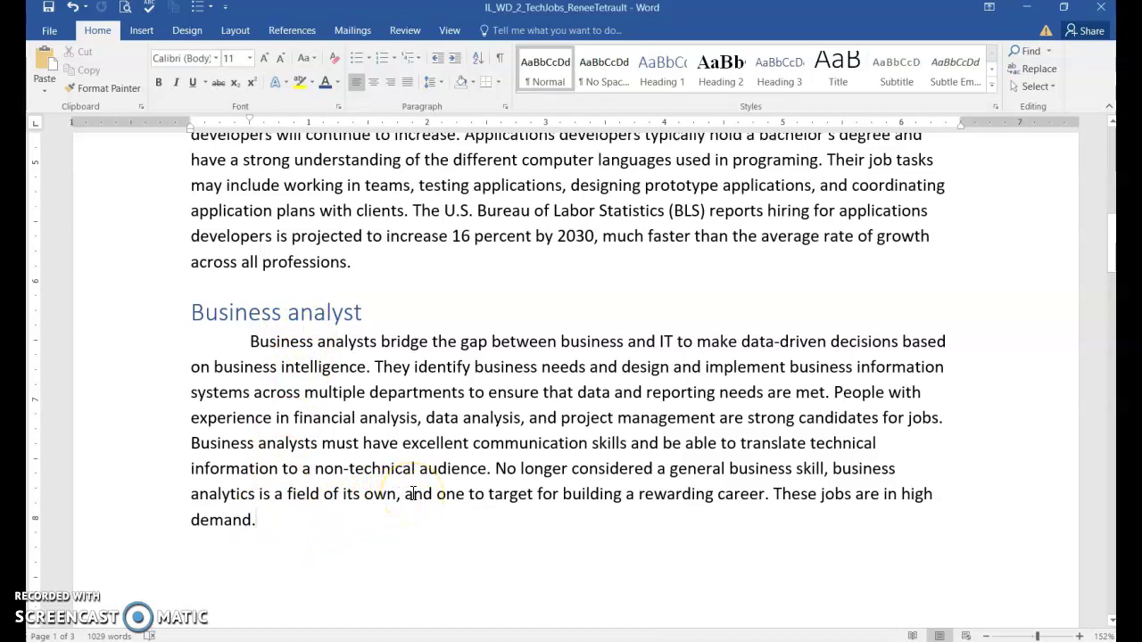
pyautogui.click(289, 33)
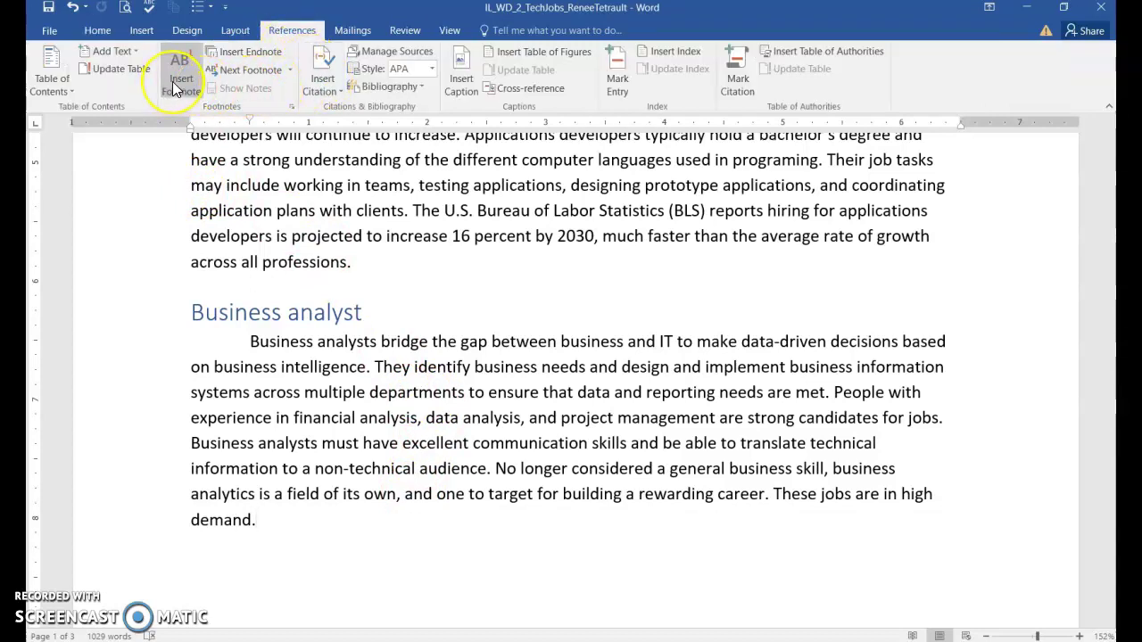
pyautogui.click(173, 81)
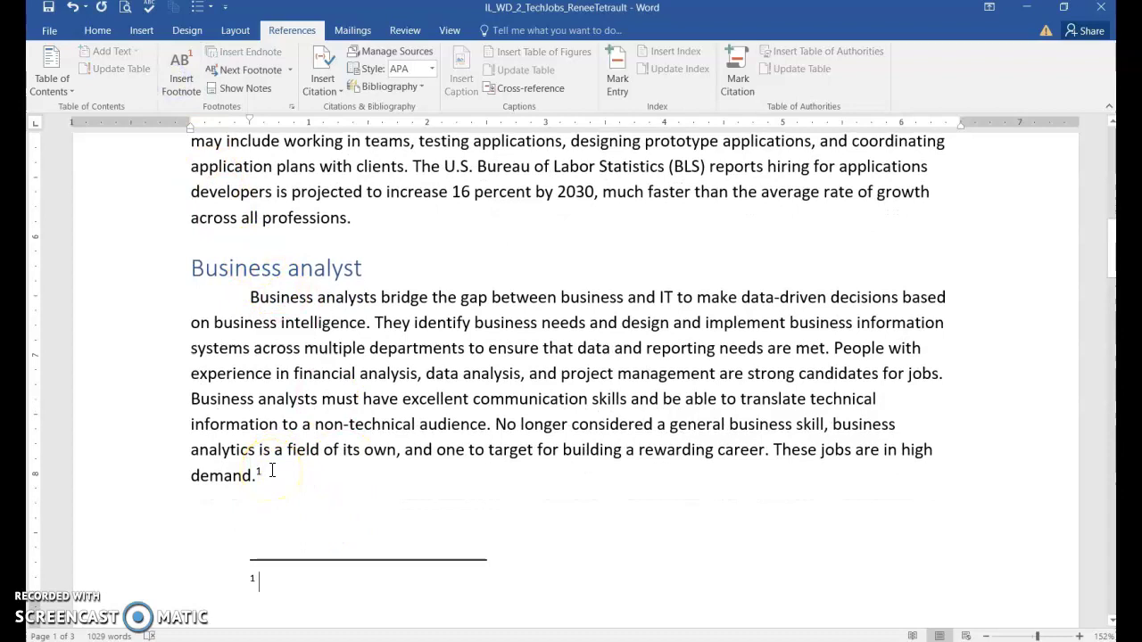
pyautogui.click(256, 582)
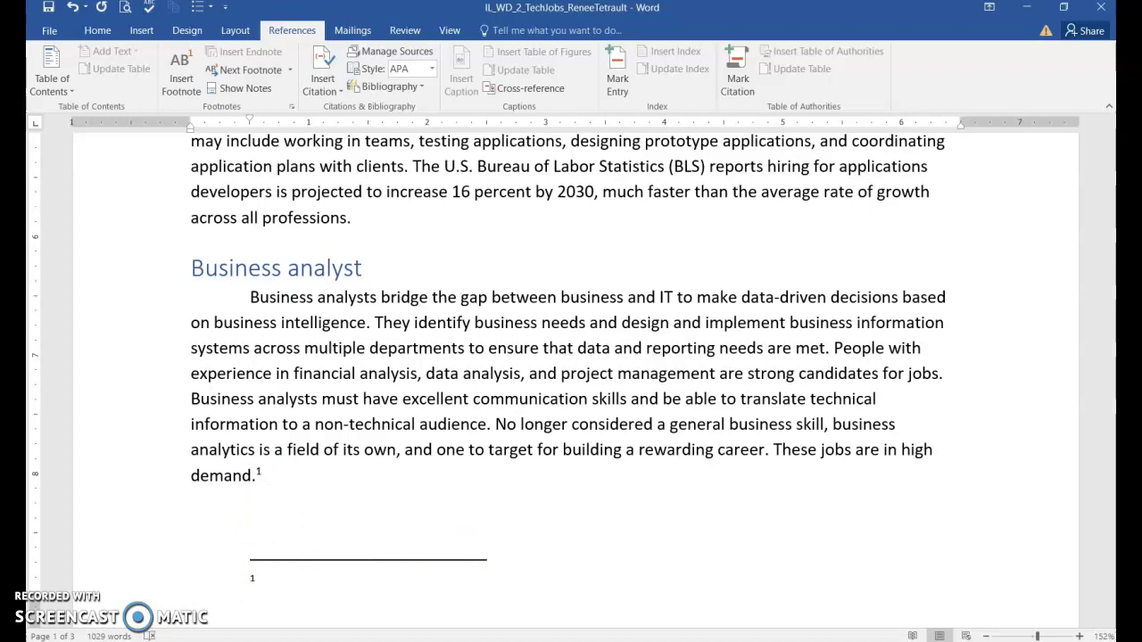
pyautogui.write('This position is often called "mobile applications developer."')
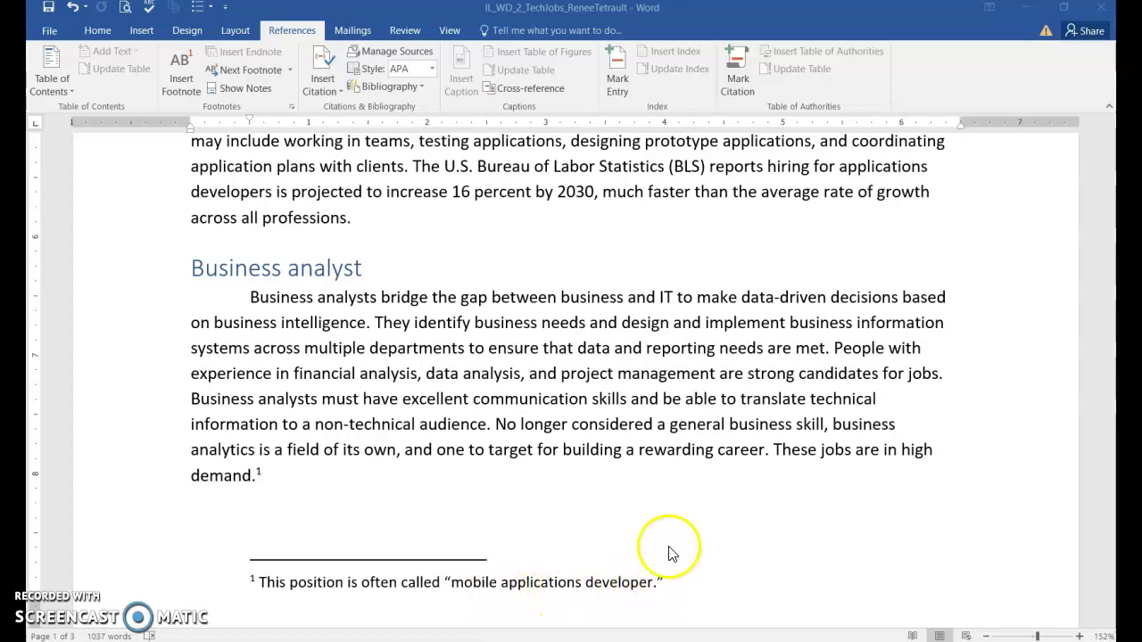
# - Footnote the “Applications developer” heading with “This position is often called “mobile applications developer.”” and reword footnote 2 as “Job growth is strong in Seattle, Austin, and Boston.”
pyautogui.scroll(5, 672, 554)
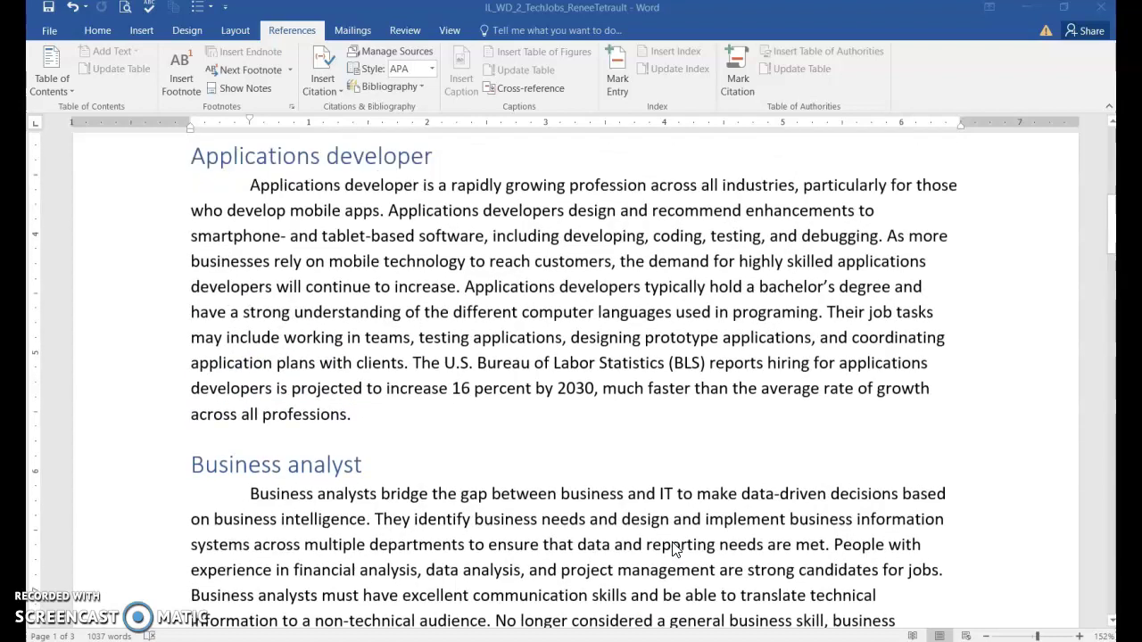
pyautogui.click(438, 310)
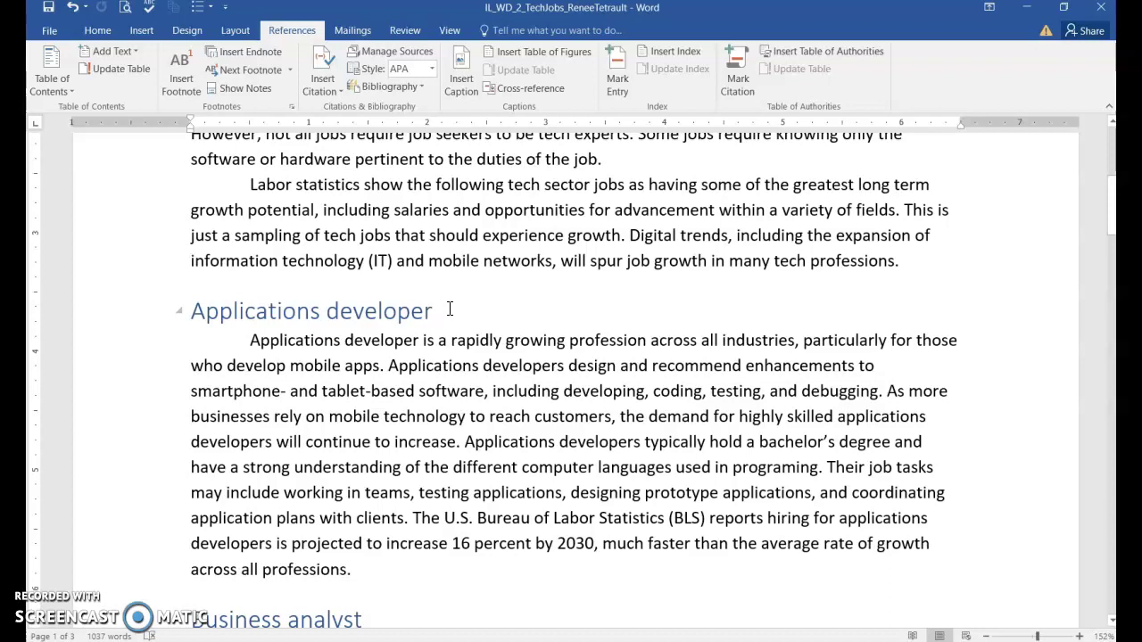
pyautogui.click(178, 76)
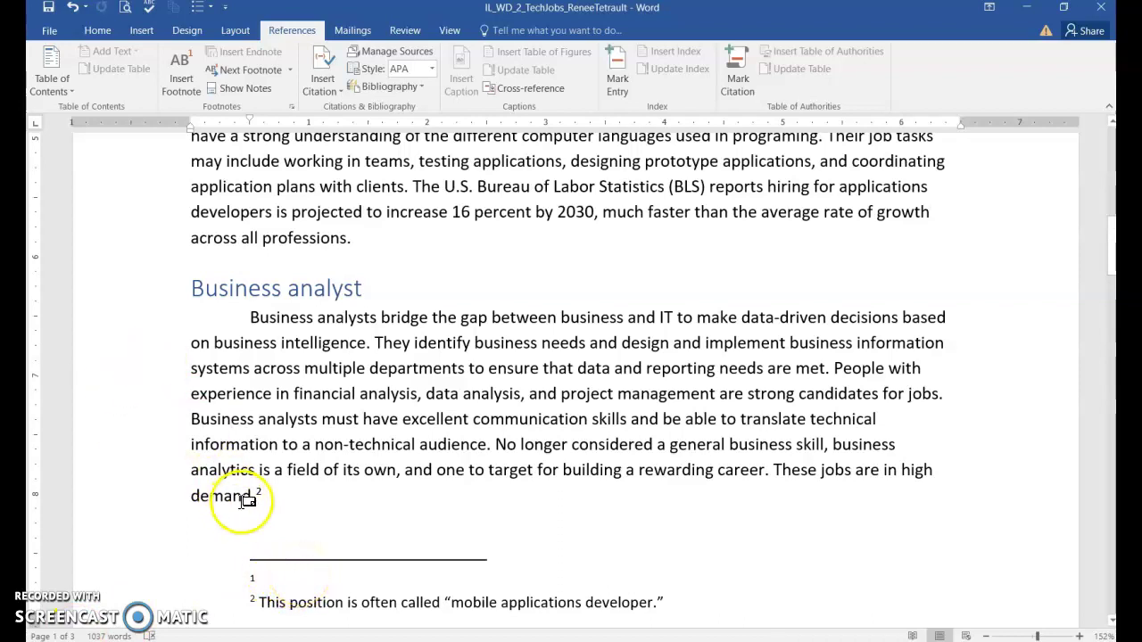
pyautogui.moveTo(259, 495)
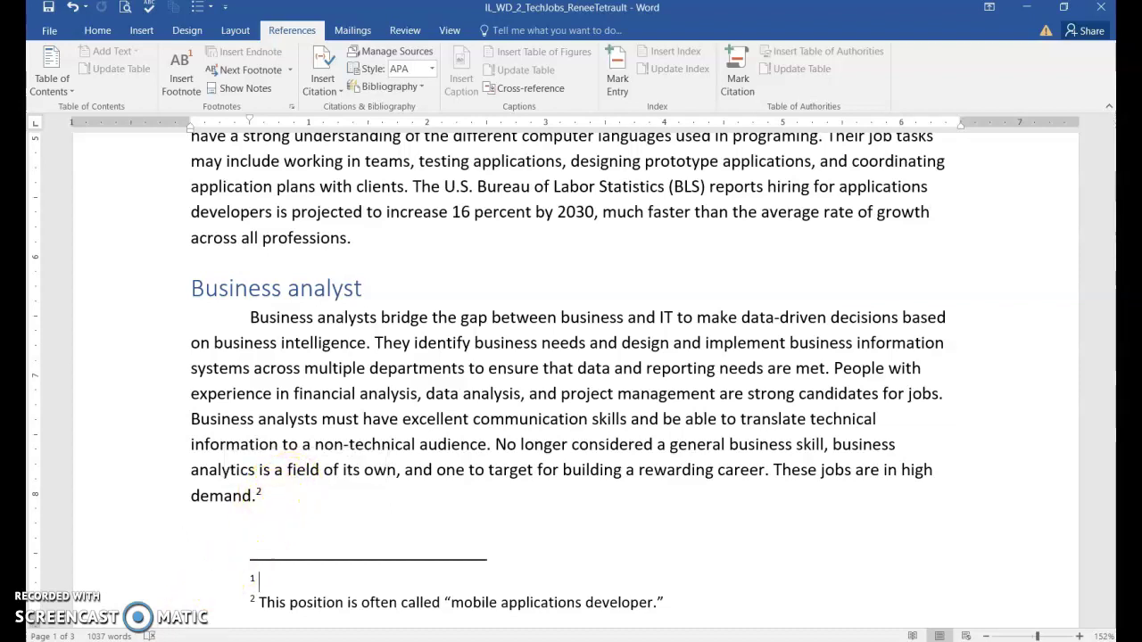
pyautogui.hotkey('ctrl', 'z')
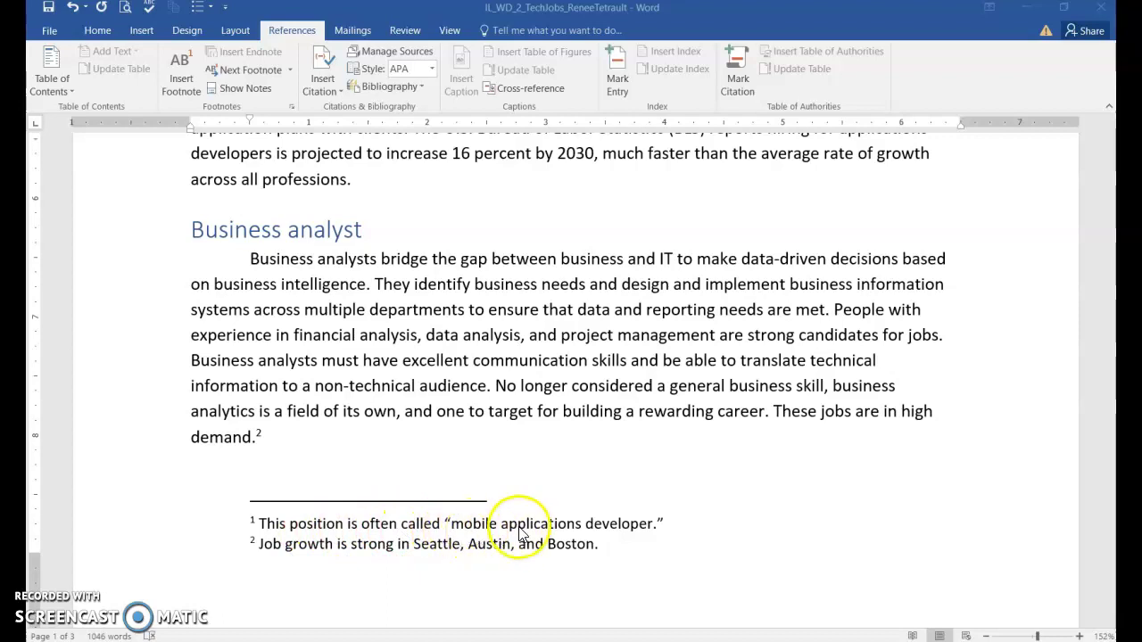
pyautogui.scroll(4, 476, 267)
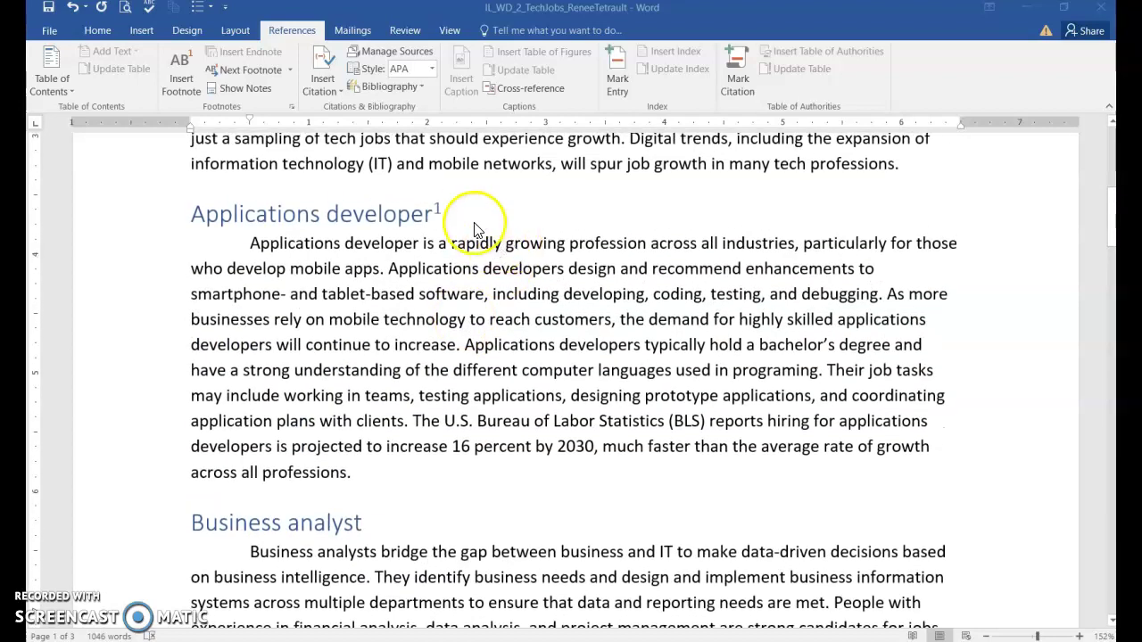
# - Insert a footnote at the end of the Applications developer paragraph reading “Many hold a master’s degree.”
pyautogui.scroll(-6, 470, 267)
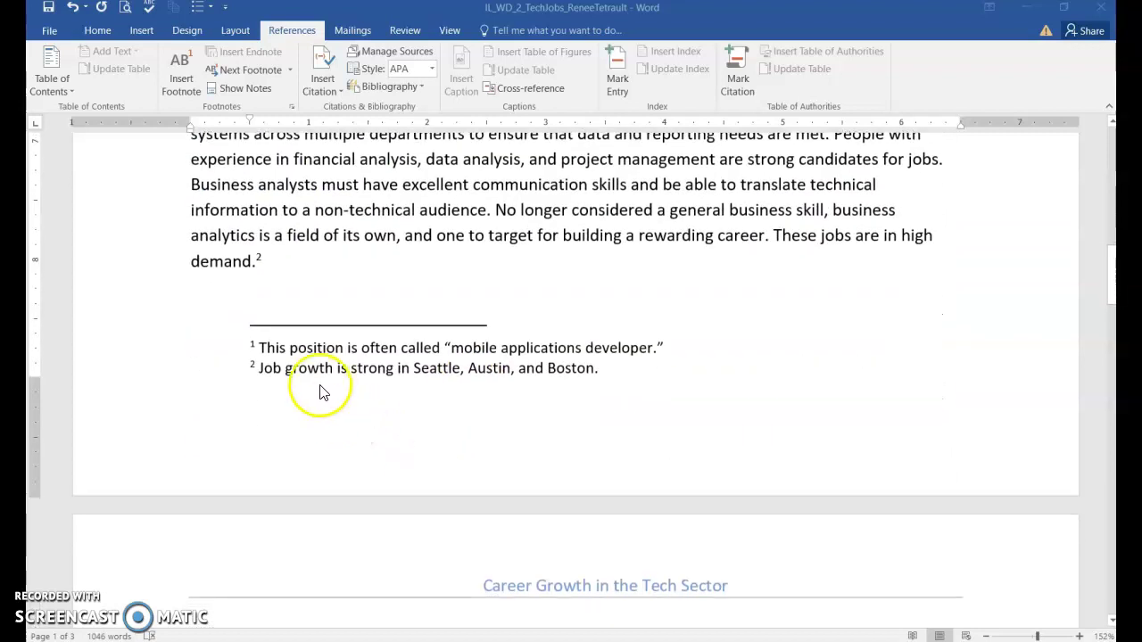
pyautogui.scroll(1, 327, 387)
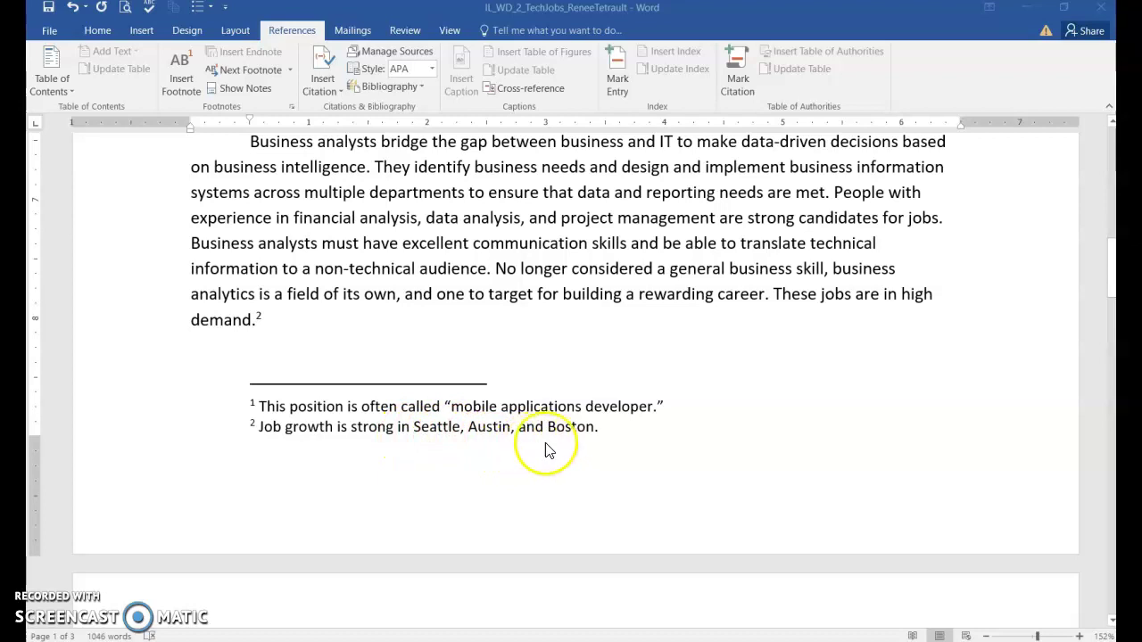
pyautogui.scroll(1, 589, 443)
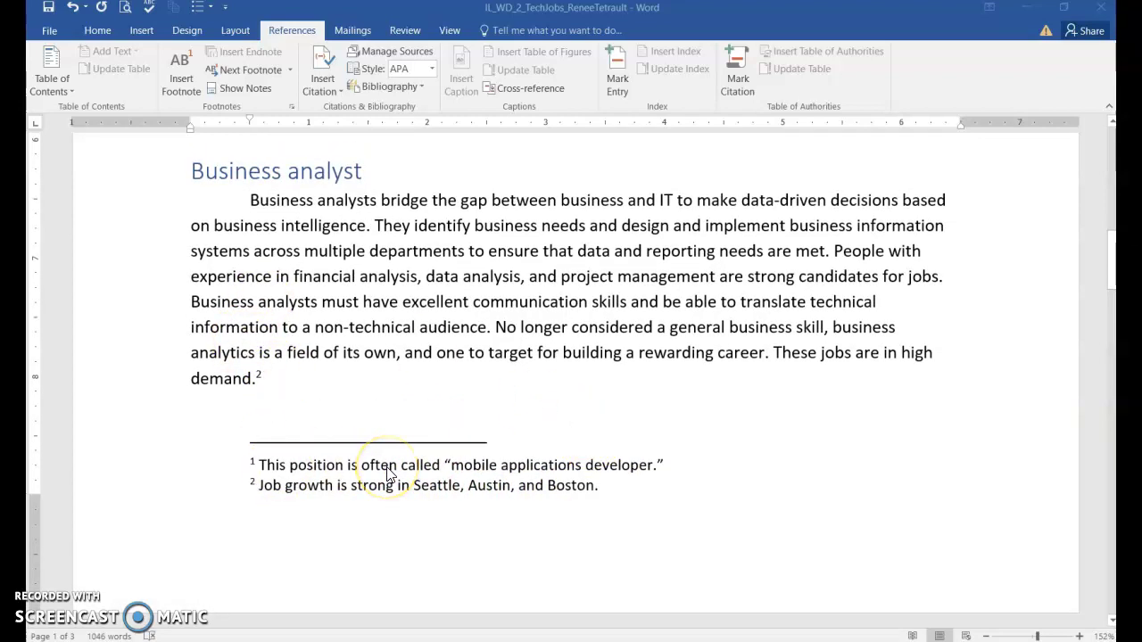
pyautogui.scroll(3, 388, 474)
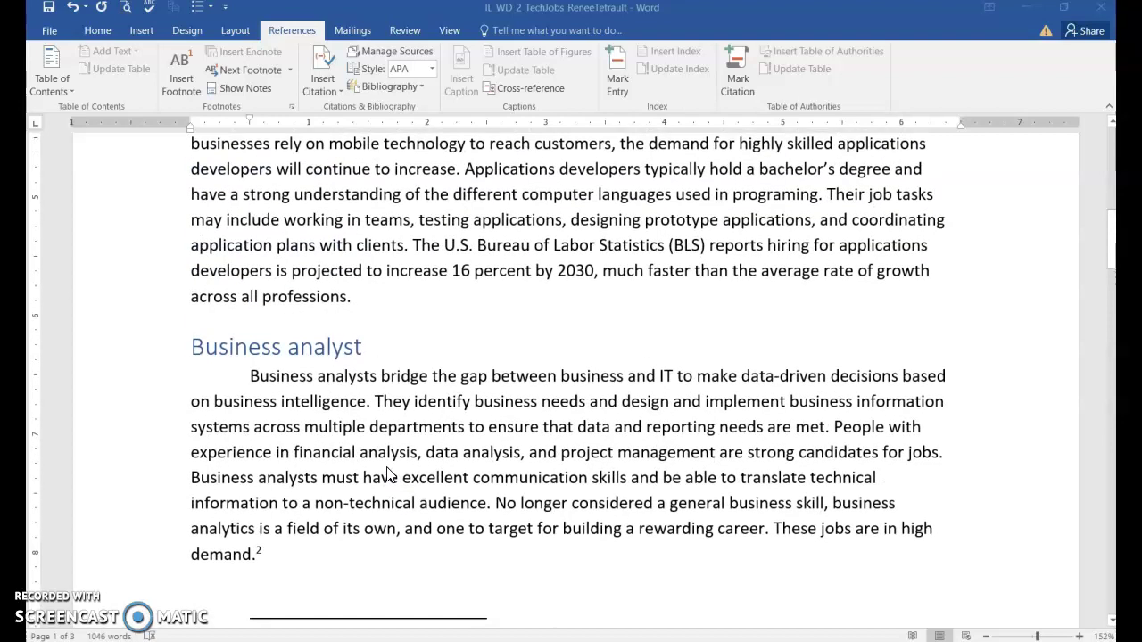
pyautogui.click(353, 297)
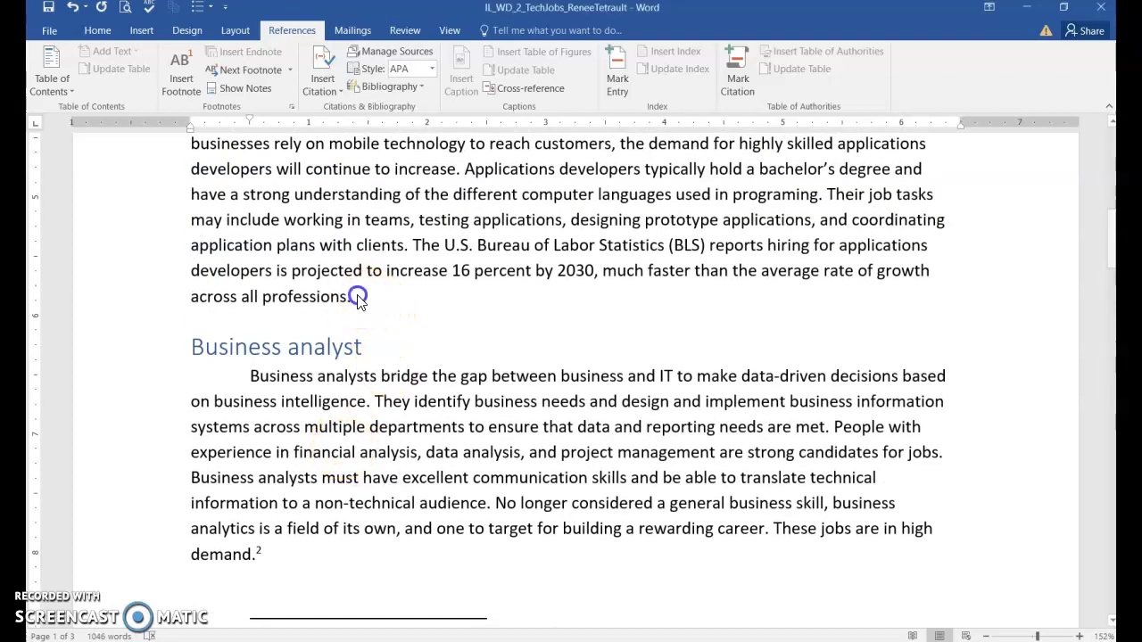
pyautogui.scroll(-2, 437, 446)
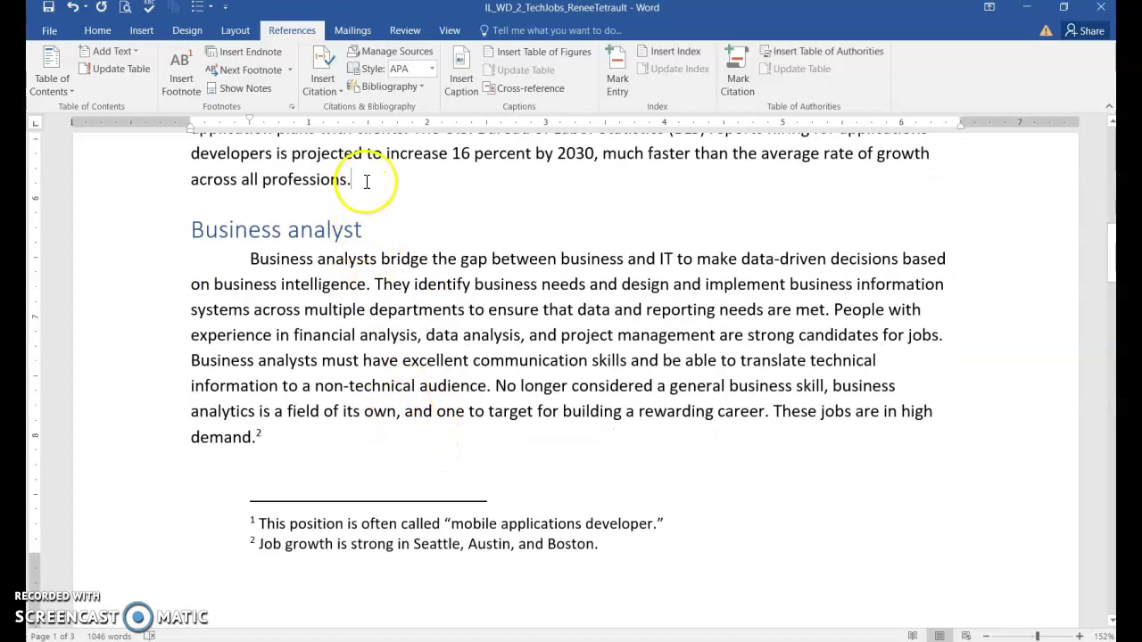
pyautogui.hotkey('ctrl', 's')
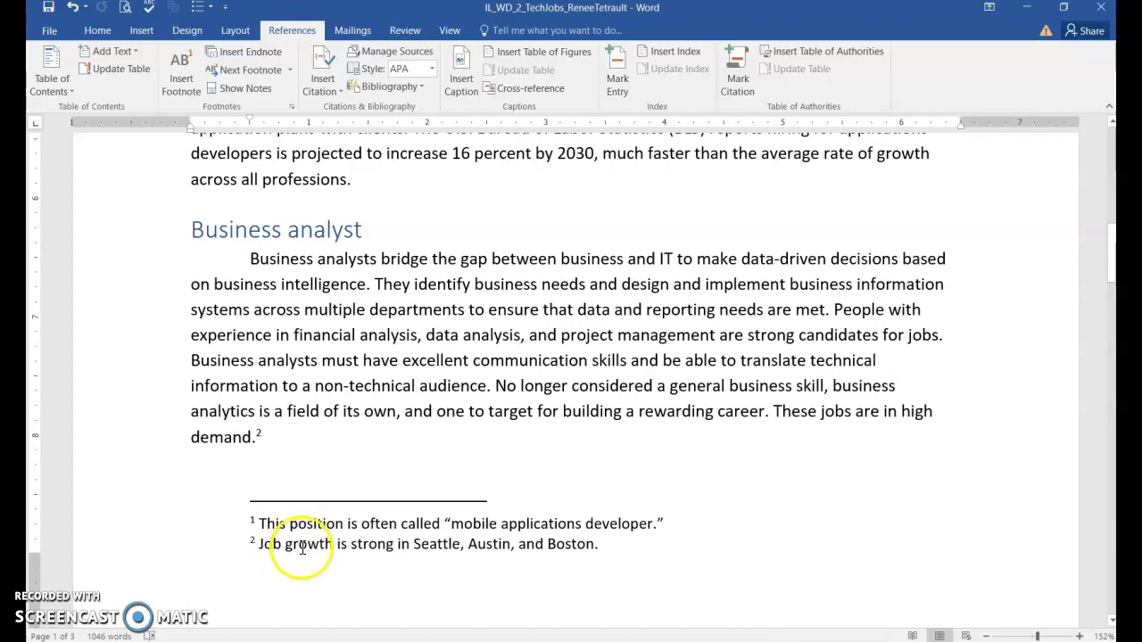
pyautogui.click(181, 73)
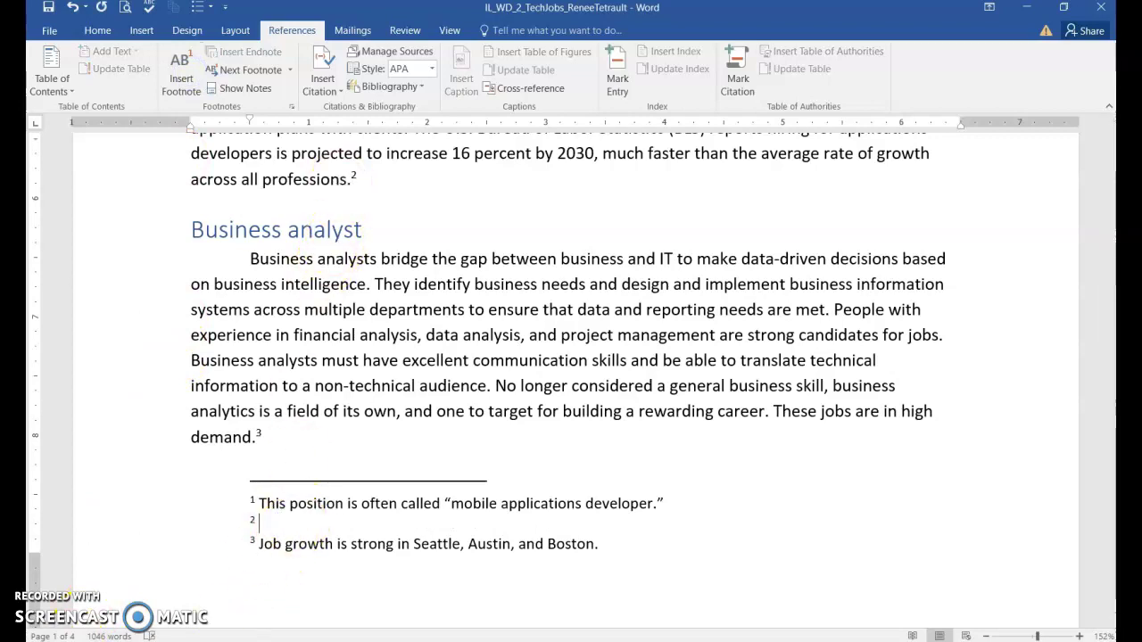
pyautogui.write("Many hold a master's degree.")
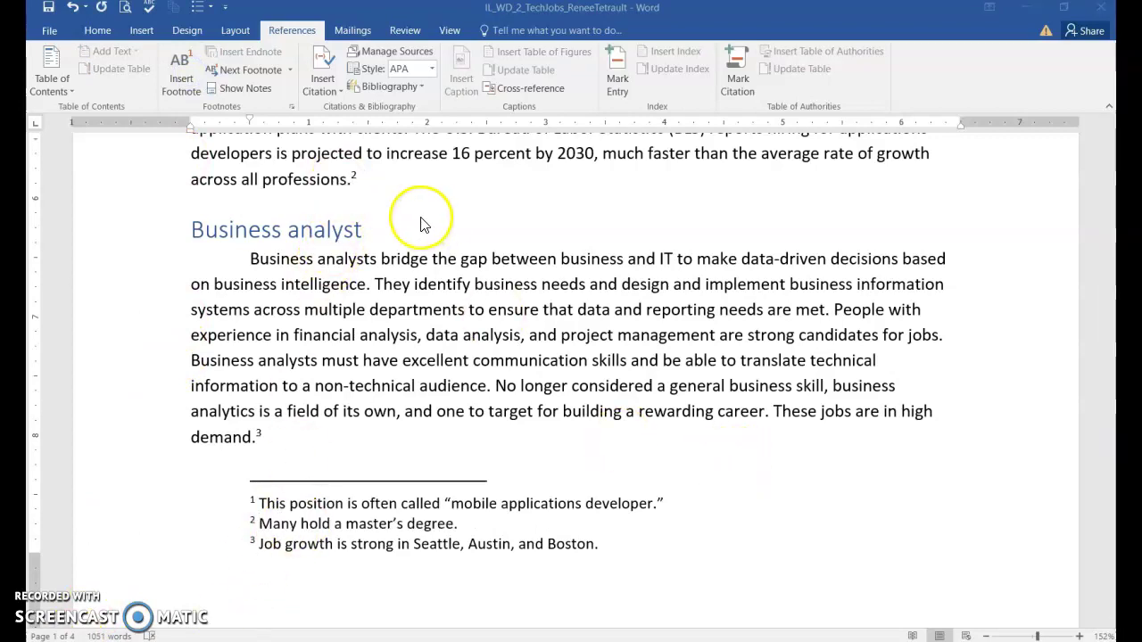
pyautogui.scroll(3, 371, 200)
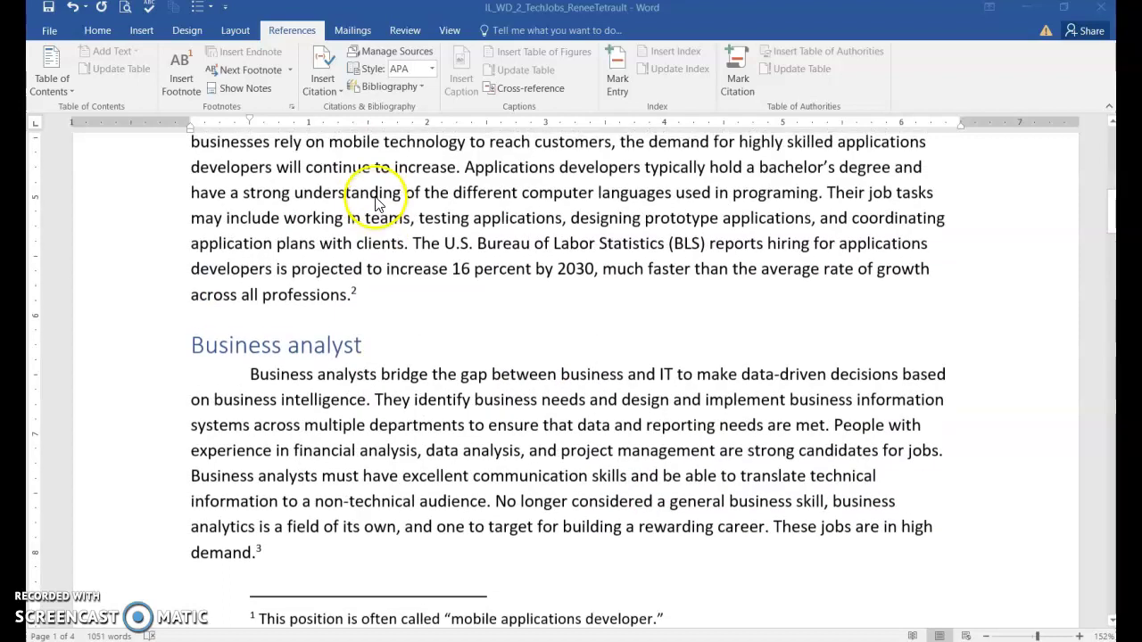
pyautogui.scroll(-2, 436, 230)
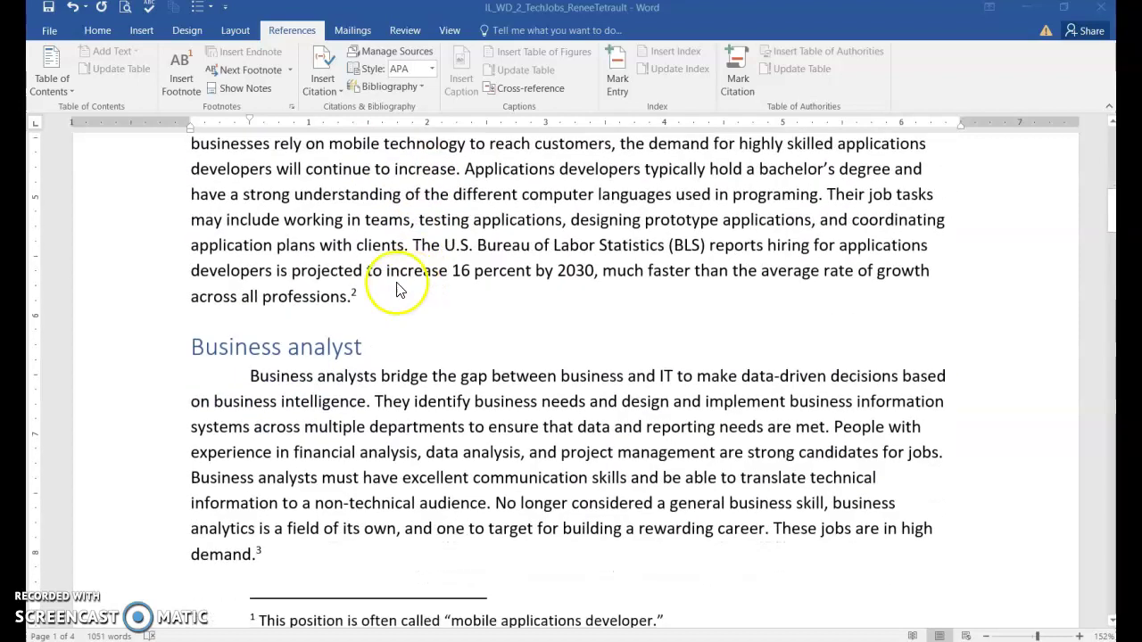
# - Apply the A, B, C number format to the footnotes in the whole document, and undo that change
pyautogui.scroll(-3, 374, 303)
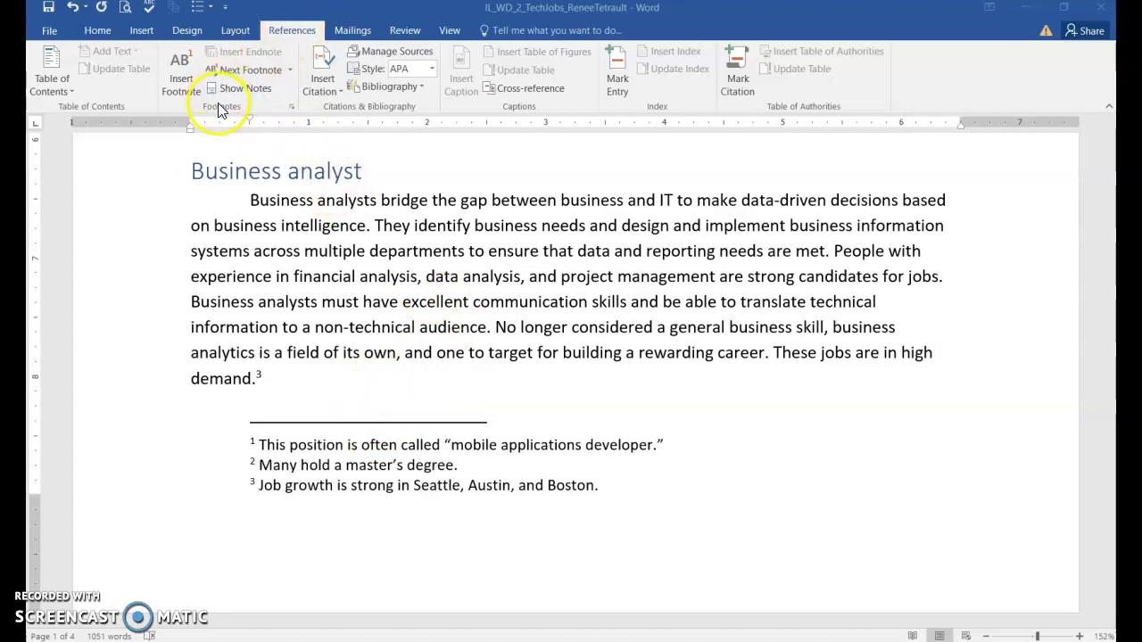
pyautogui.click(294, 111)
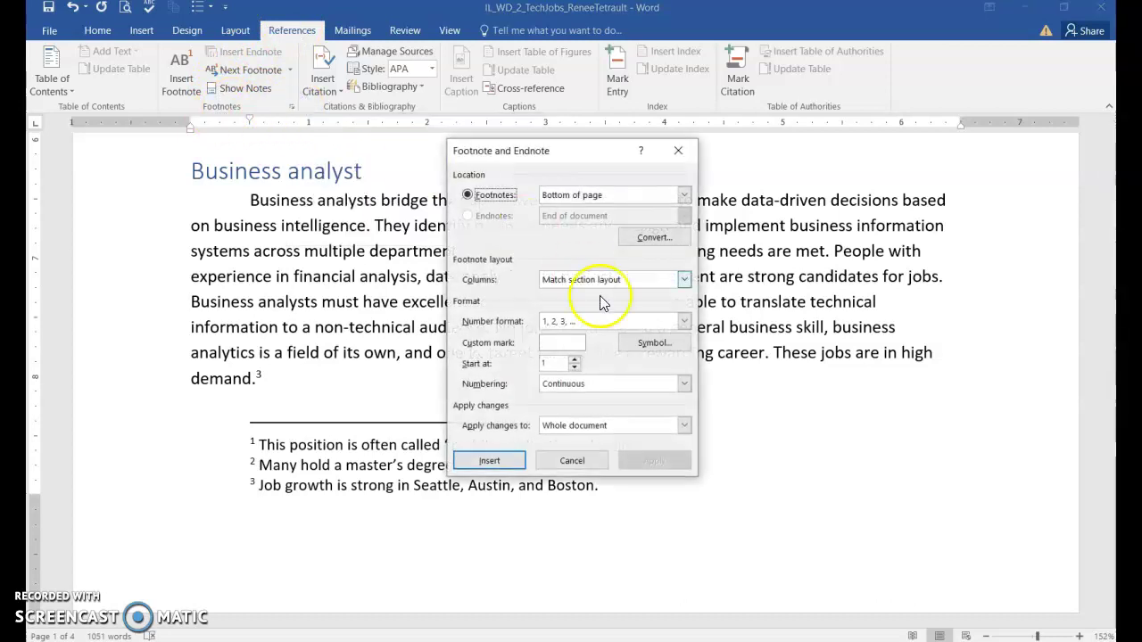
pyautogui.click(684, 322)
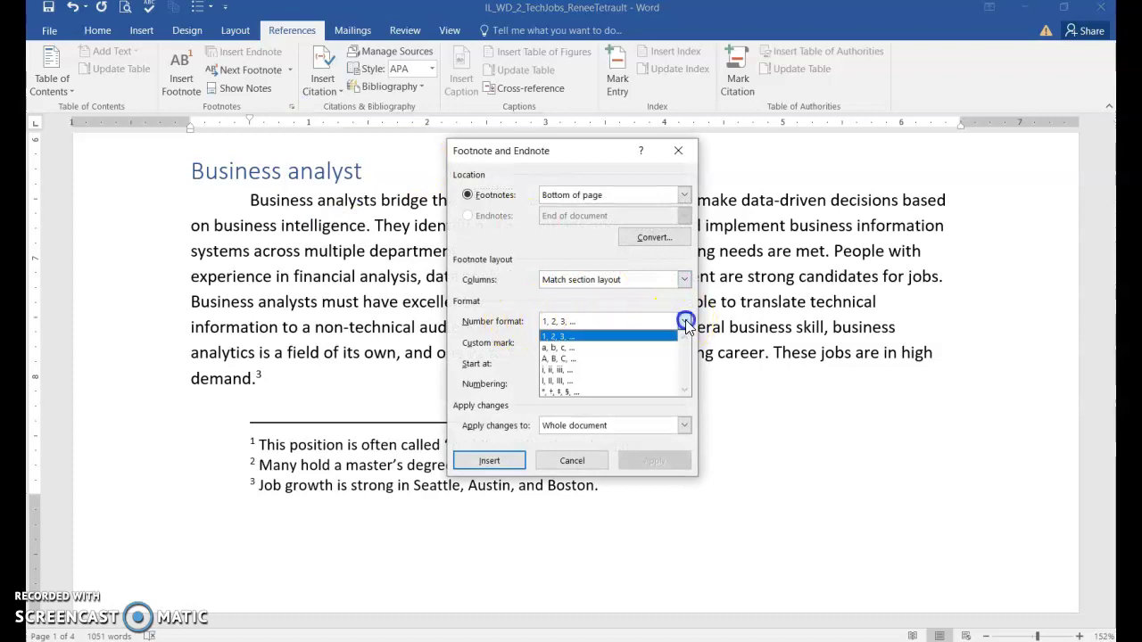
pyautogui.click(559, 358)
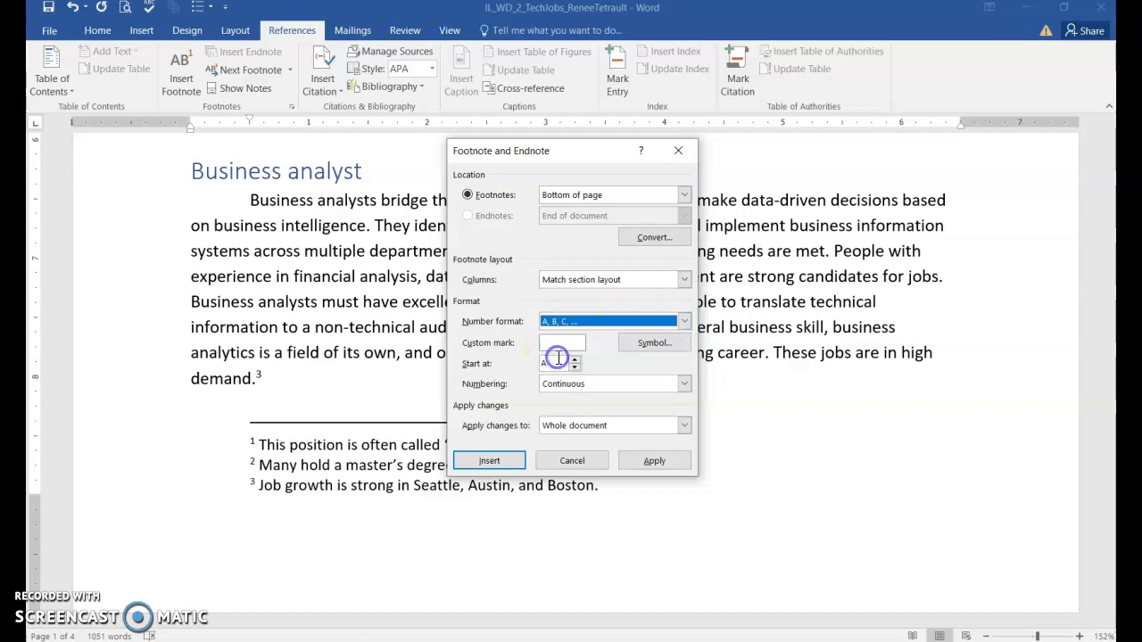
pyautogui.click(655, 462)
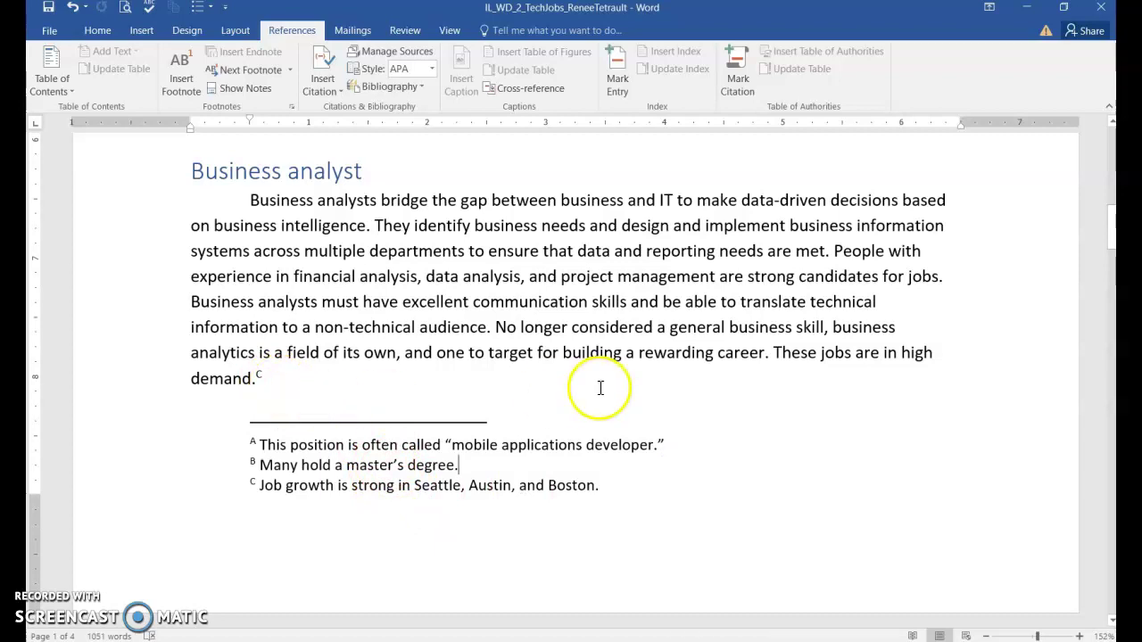
pyautogui.click(71, 9)
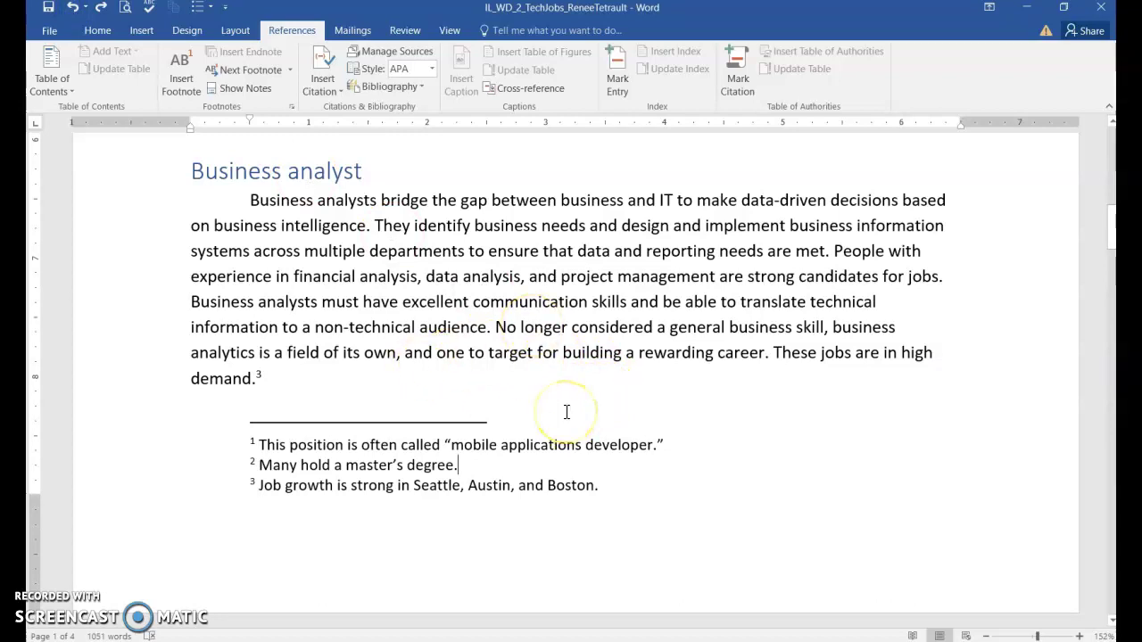
# - Step through the footnotes from the document start and delete the reference mark at the end of the Applications developer paragraph
pyautogui.hotkey('ctrl', 'Home')
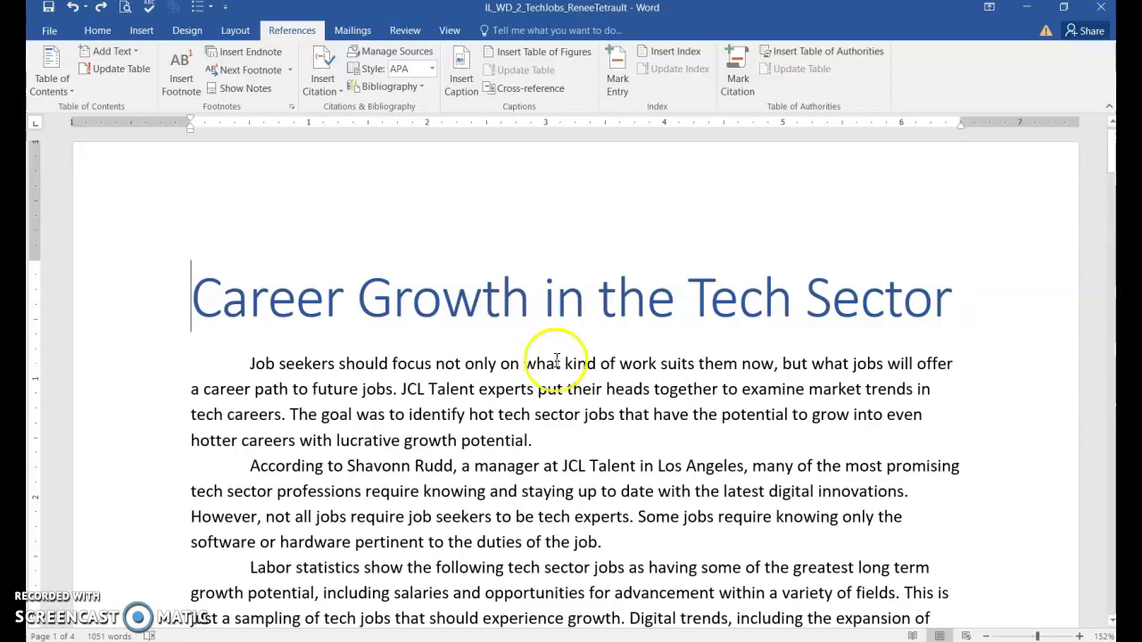
pyautogui.click(249, 71)
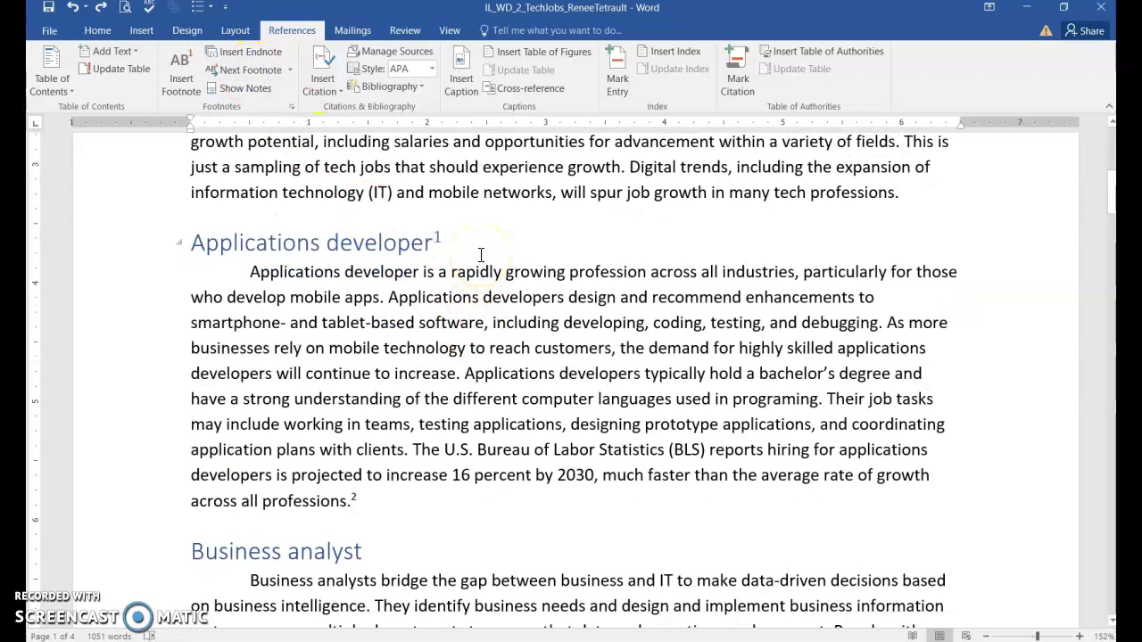
pyautogui.click(249, 69)
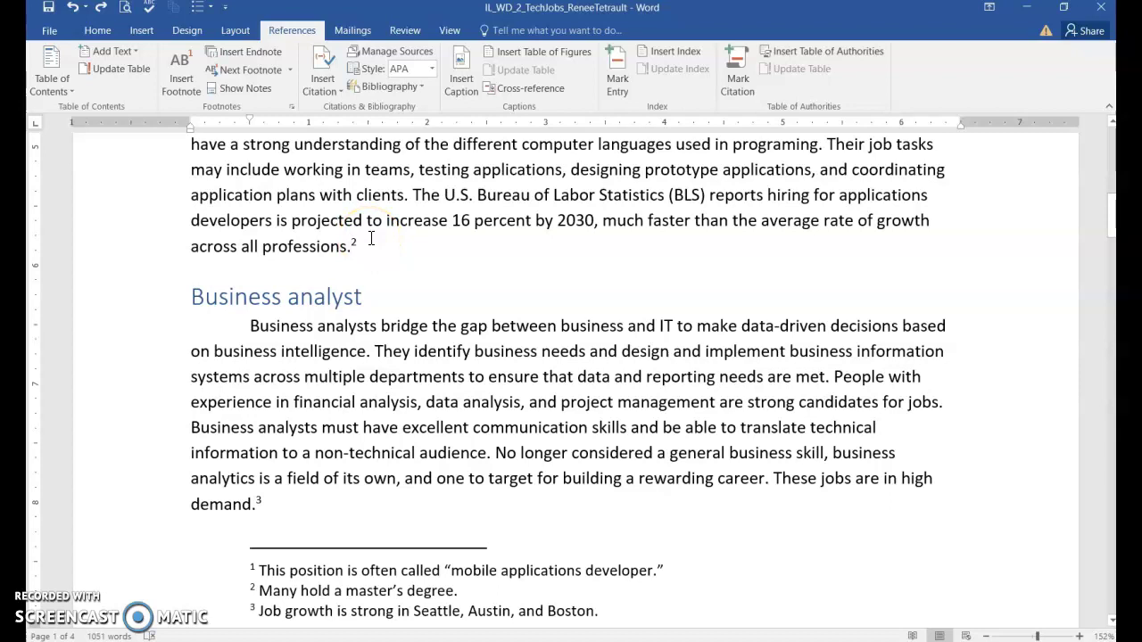
pyautogui.hotkey('shift', 'Right')
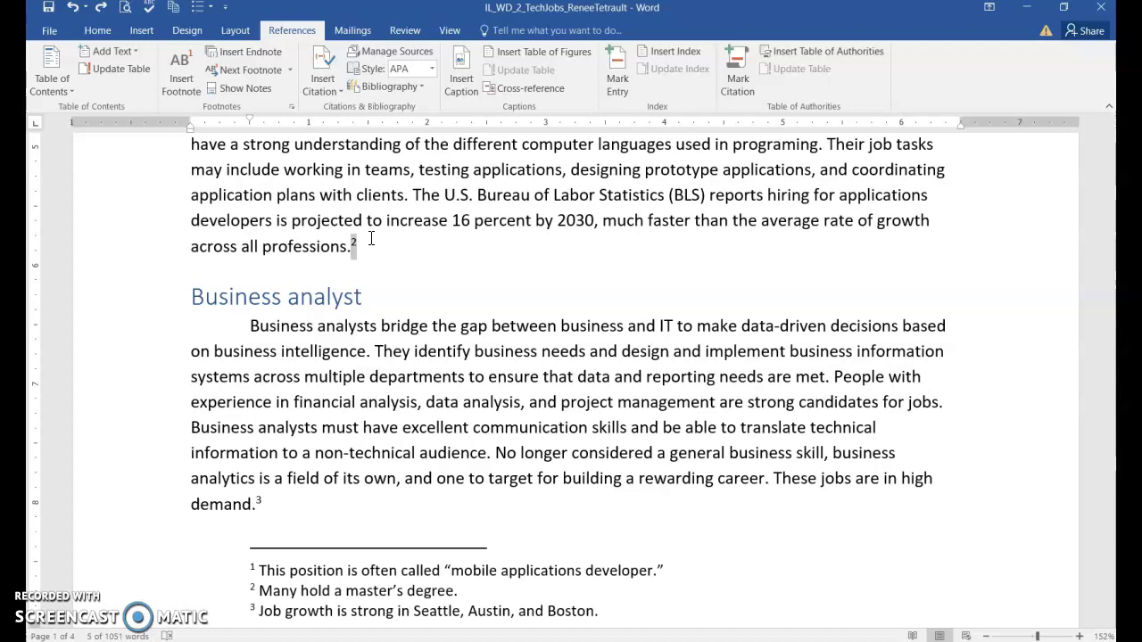
pyautogui.press('Delete')
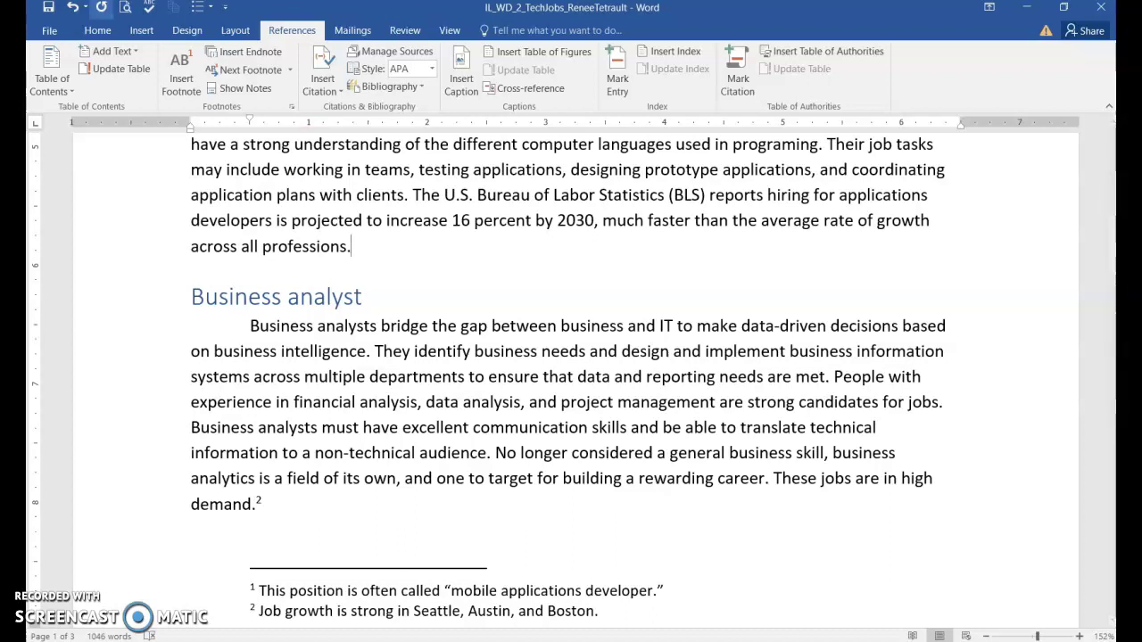
# - Save the document and set the citation style to MLA Seventh Edition
pyautogui.click(49, 9)
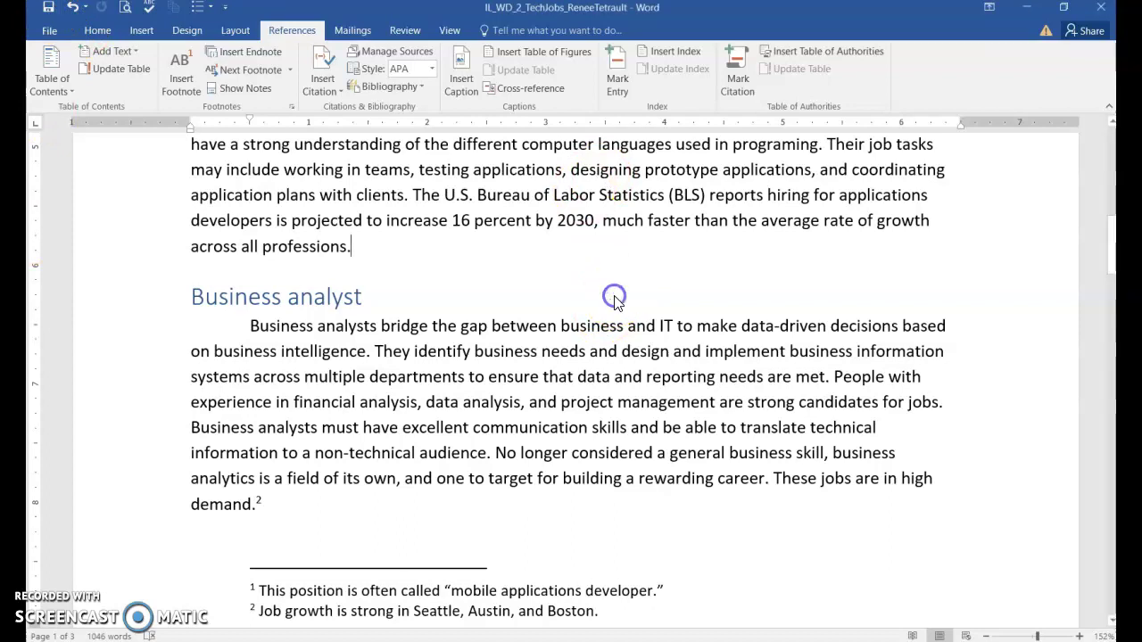
pyautogui.hotkey('ctrl', 'Home')
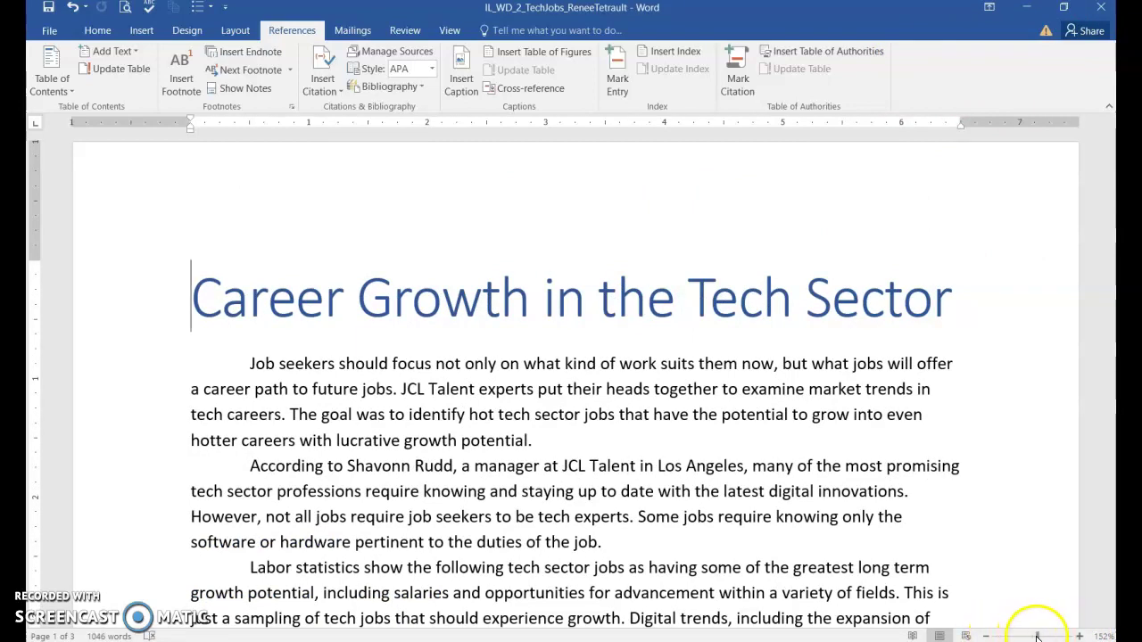
pyautogui.click(988, 636)
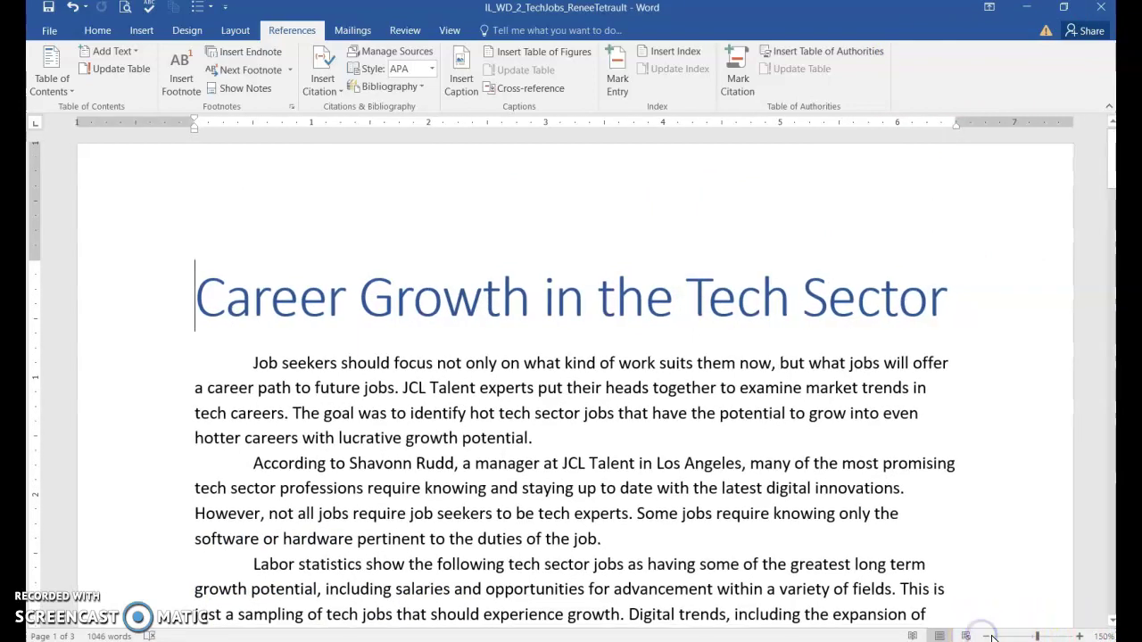
pyautogui.click(988, 636)
pyautogui.click(988, 636)
pyautogui.click(987, 636)
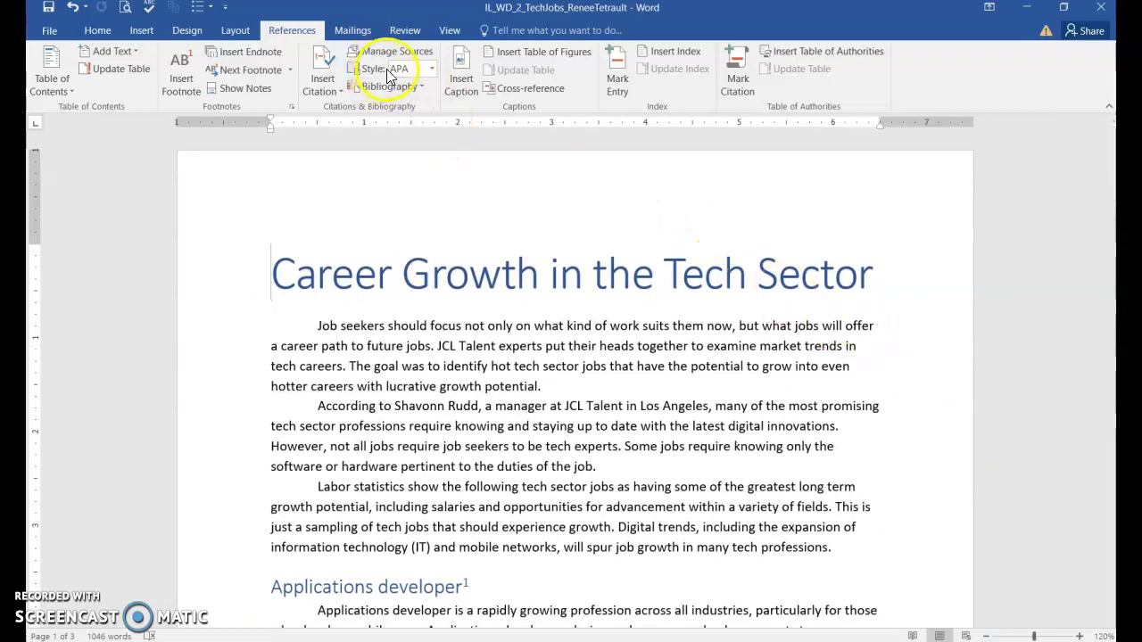
pyautogui.click(432, 70)
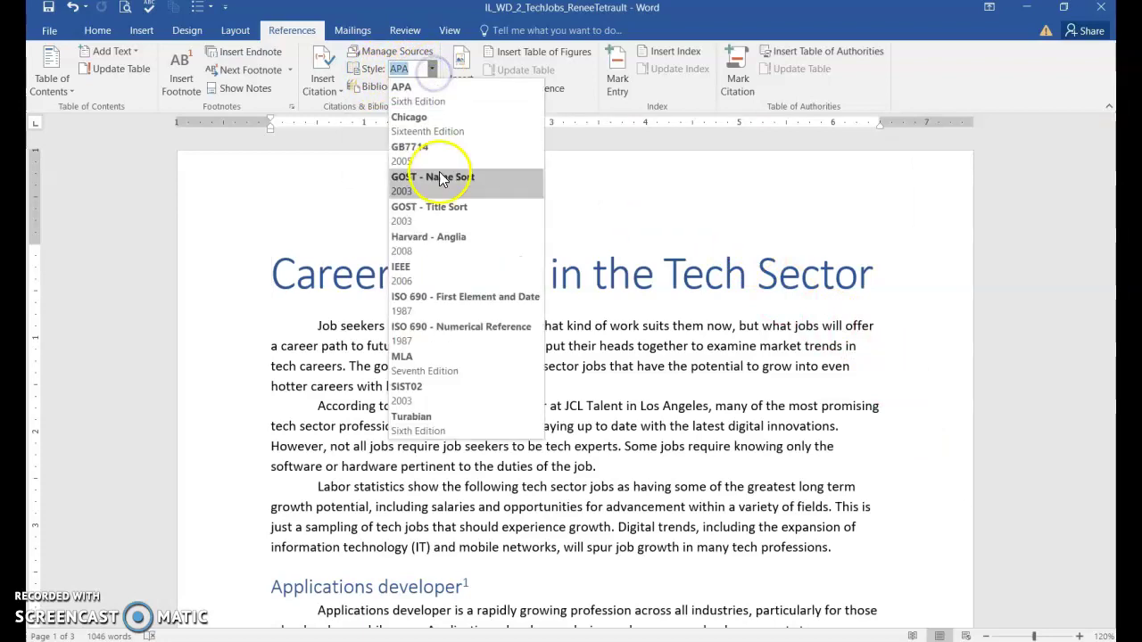
pyautogui.click(427, 363)
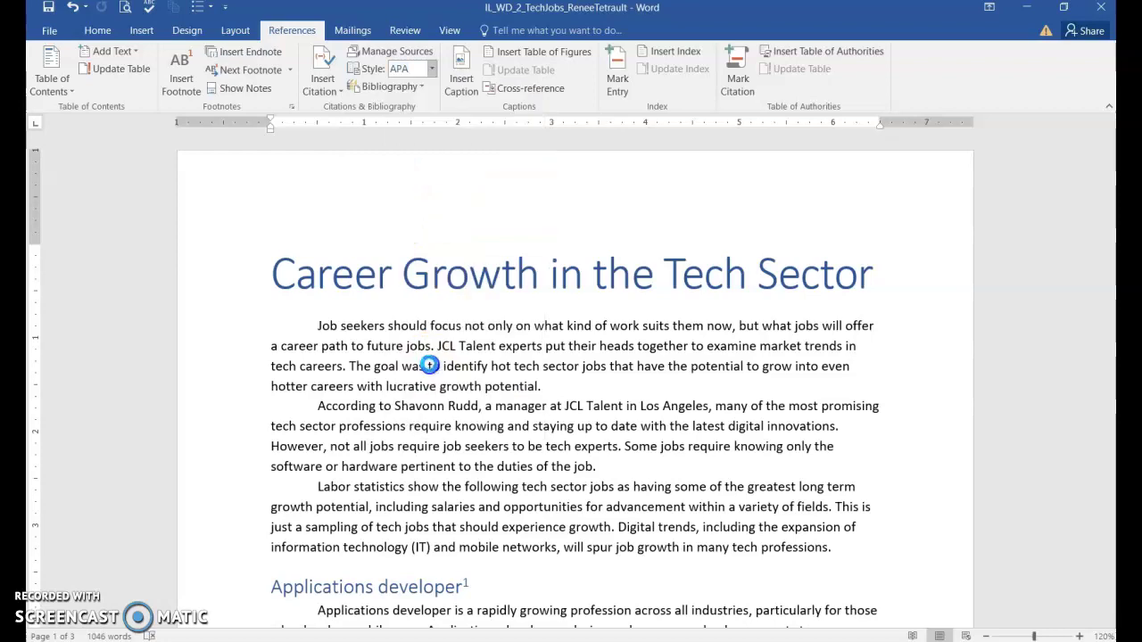